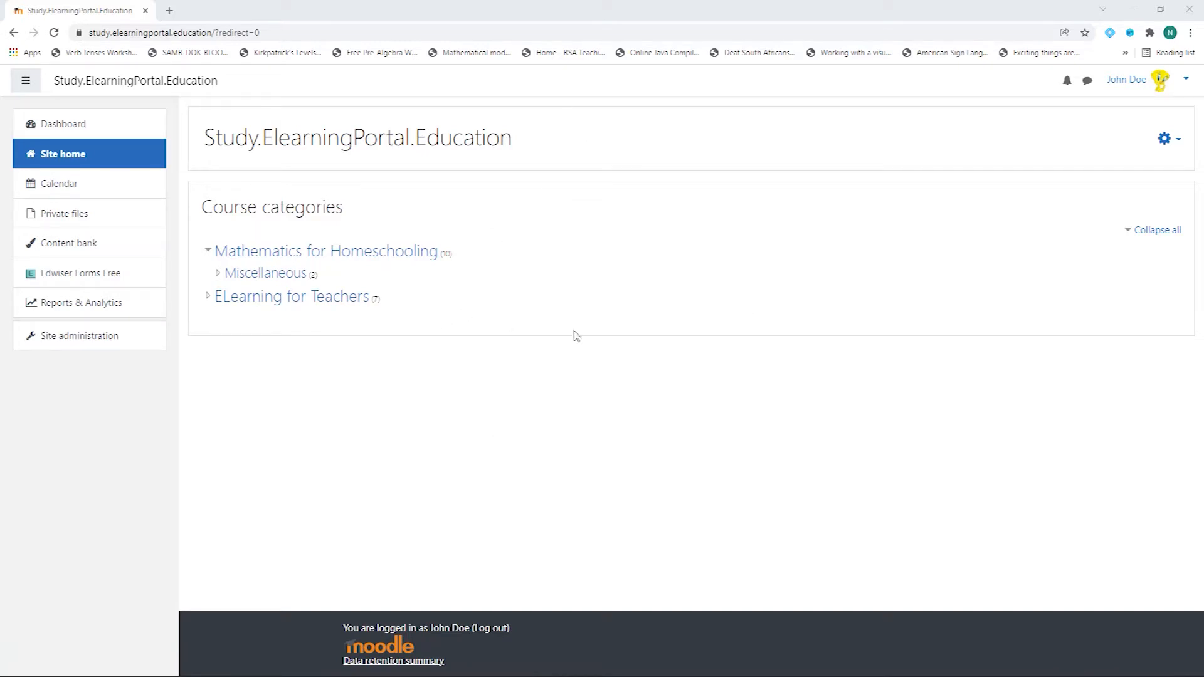
# Step: Turn editing on for the Moodle site home, then open a new browser tab
pyautogui.click(1177, 142)
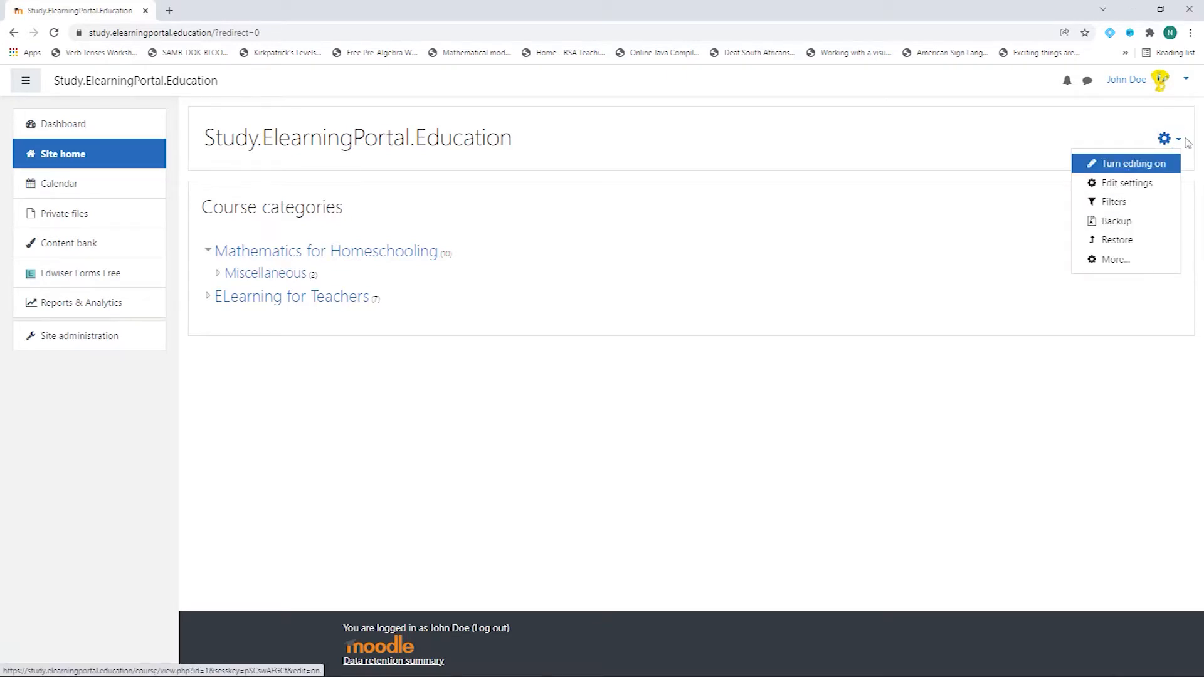
pyautogui.click(1140, 168)
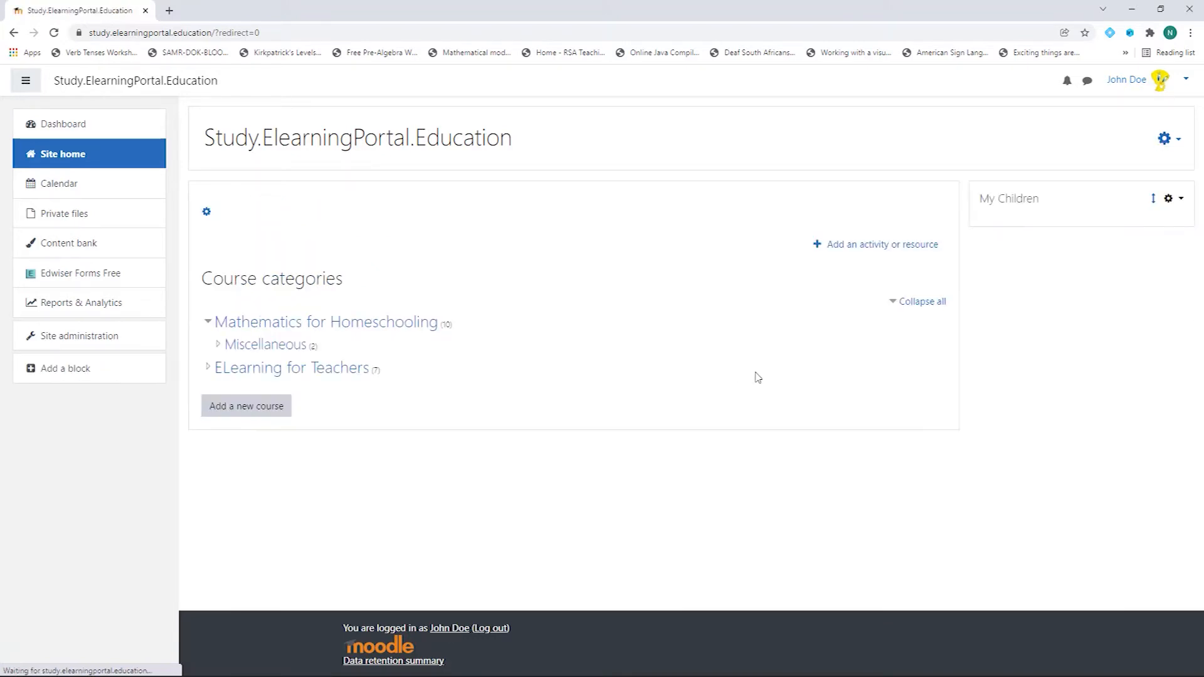
pyautogui.click(169, 11)
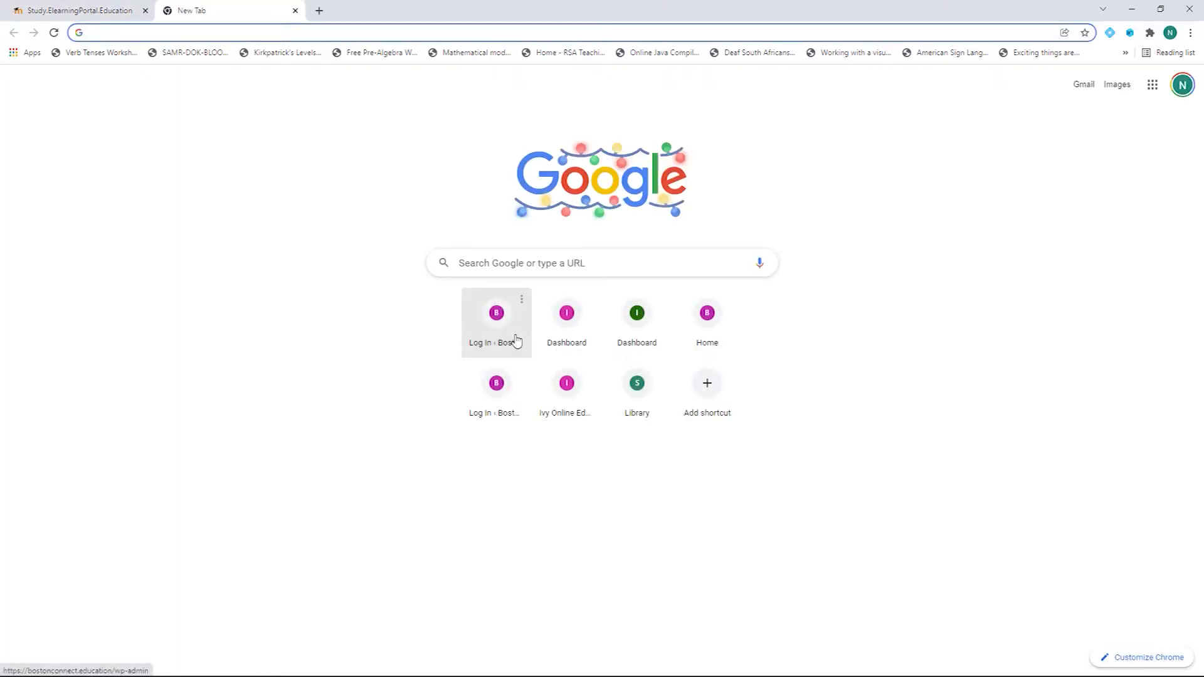
# Step: Go to moodle.org and open the Plugins directory from the footer
pyautogui.write('moodle')
pyautogui.press('Return')
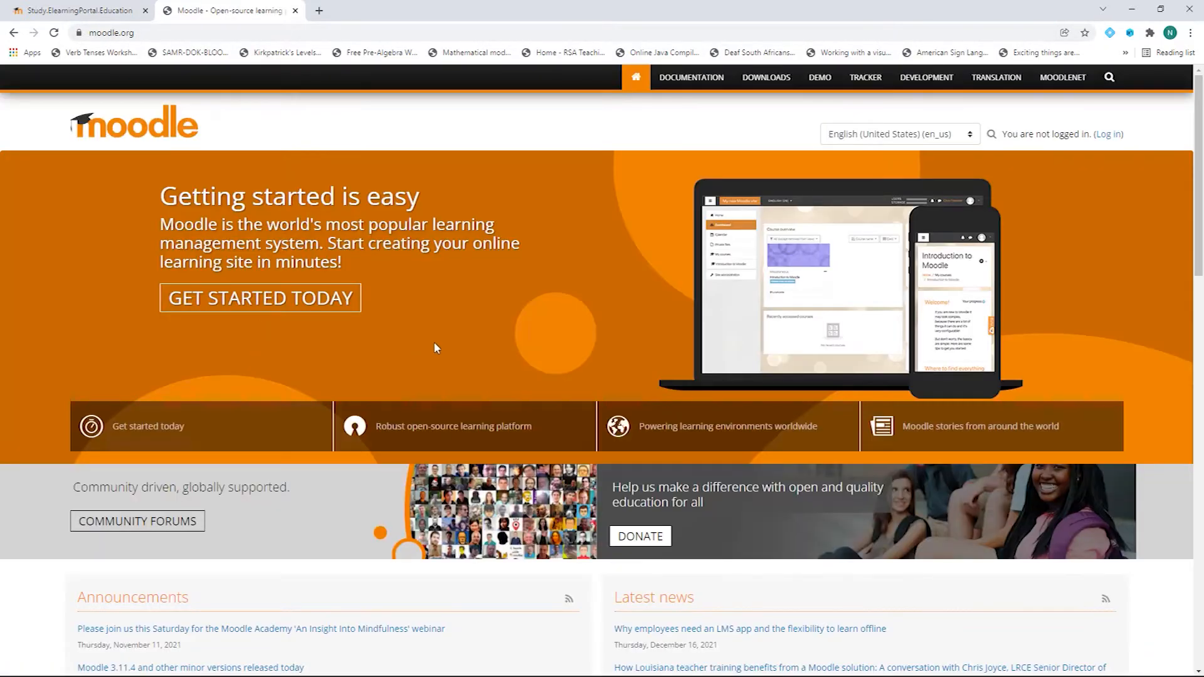
pyautogui.scroll(-15, 436, 328)
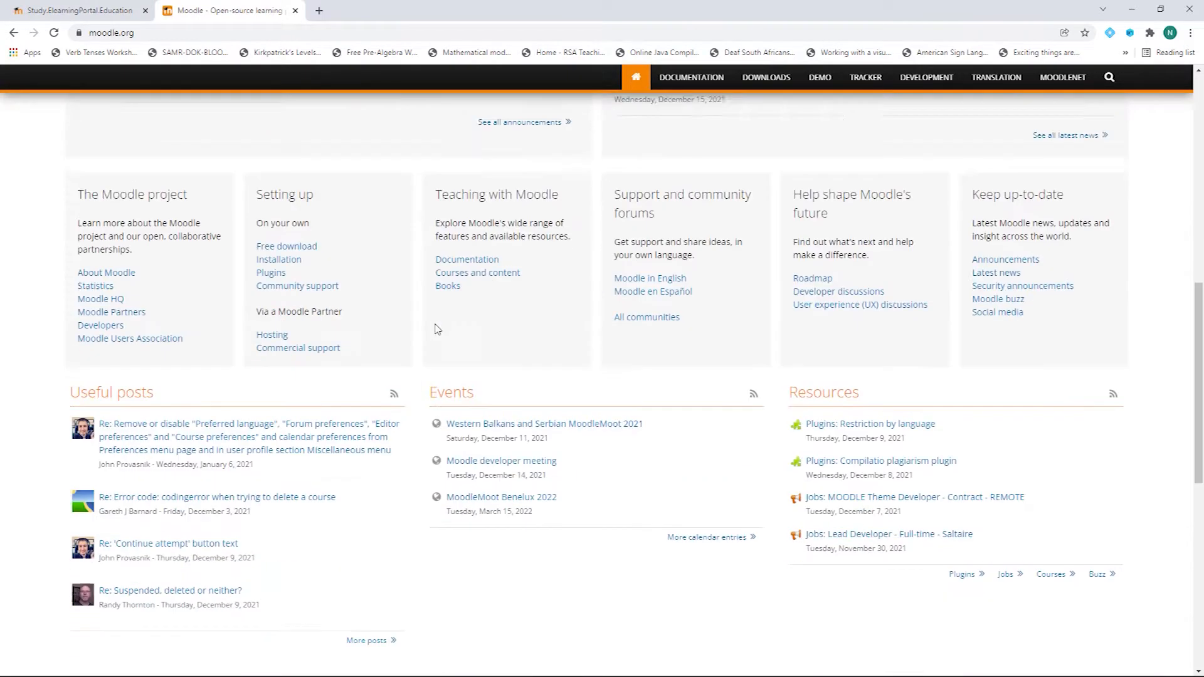
pyautogui.scroll(-5, 437, 326)
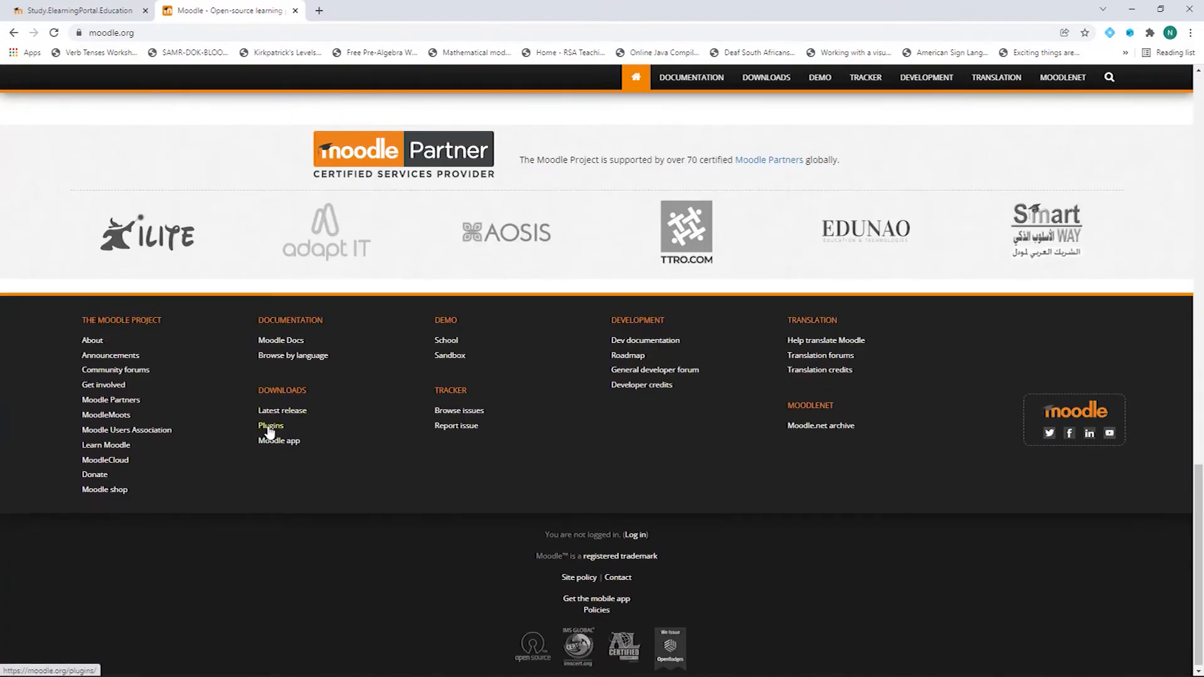
pyautogui.click(271, 427)
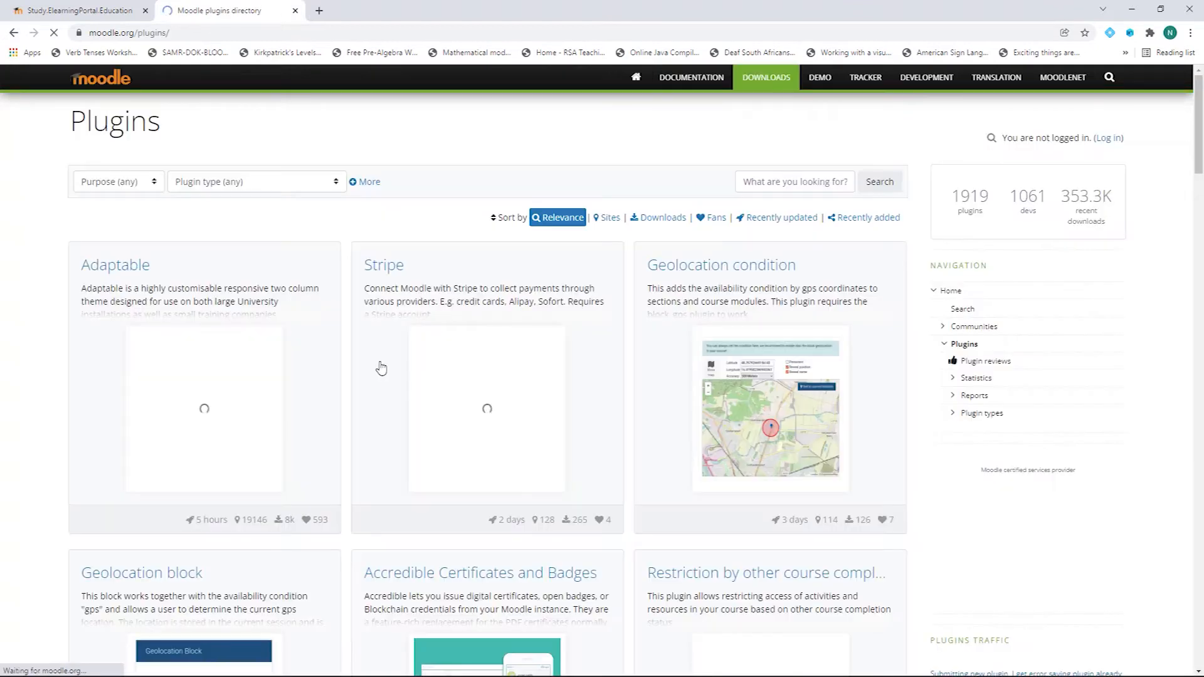
# Step: Search for the Coupon plugin and download its 4.0.9.1 zip
pyautogui.click(799, 186)
pyautogui.write('coupons')
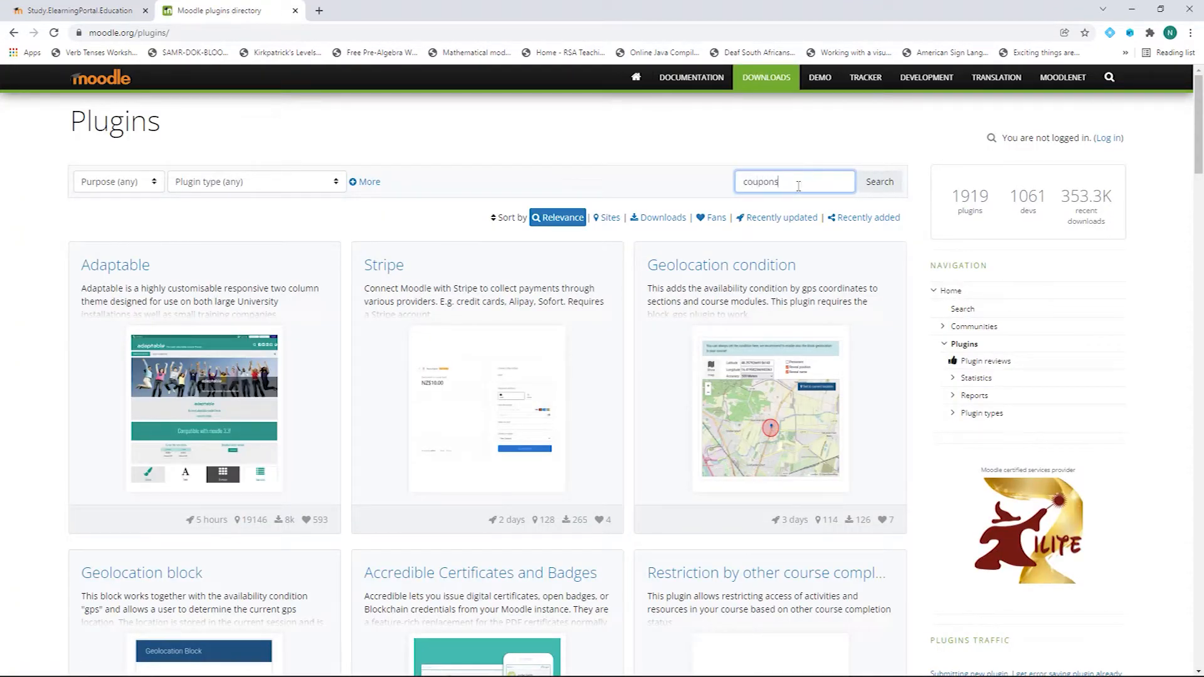
pyautogui.click(884, 185)
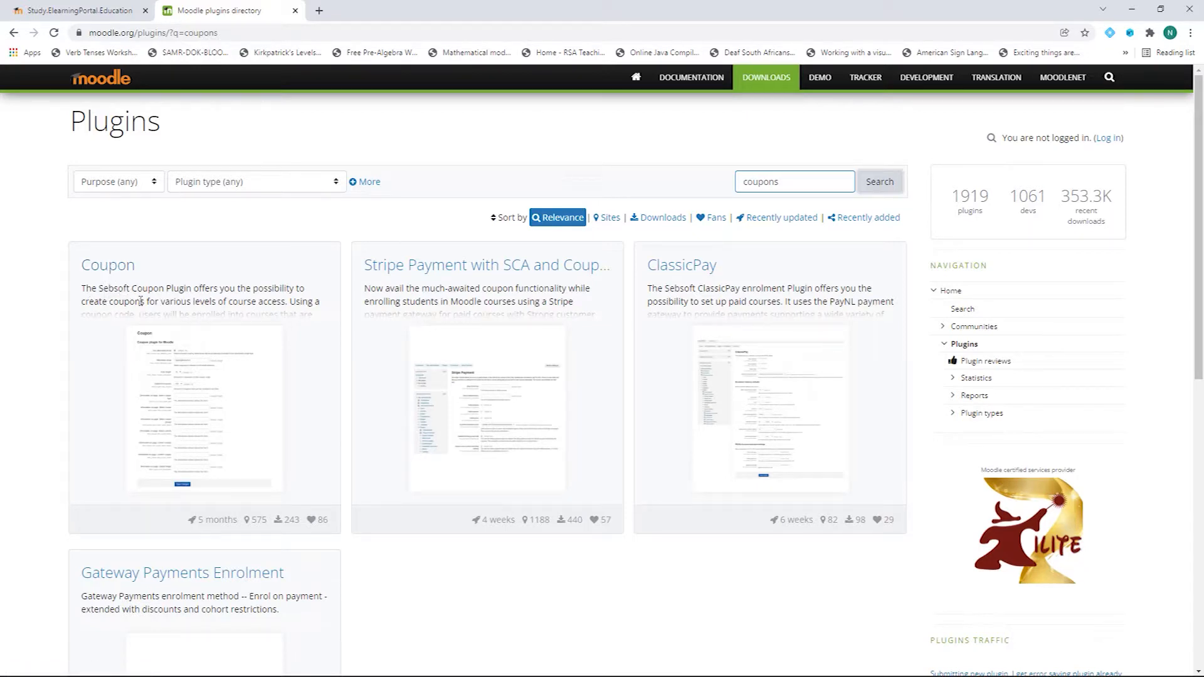
pyautogui.click(107, 271)
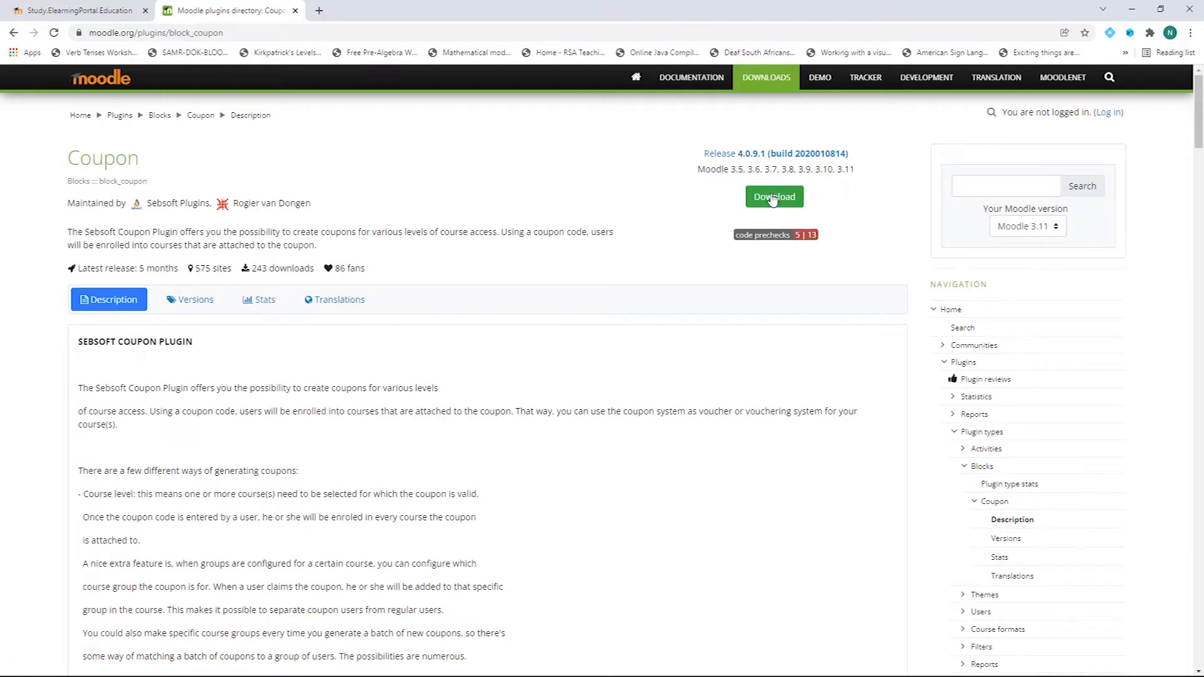
pyautogui.click(195, 304)
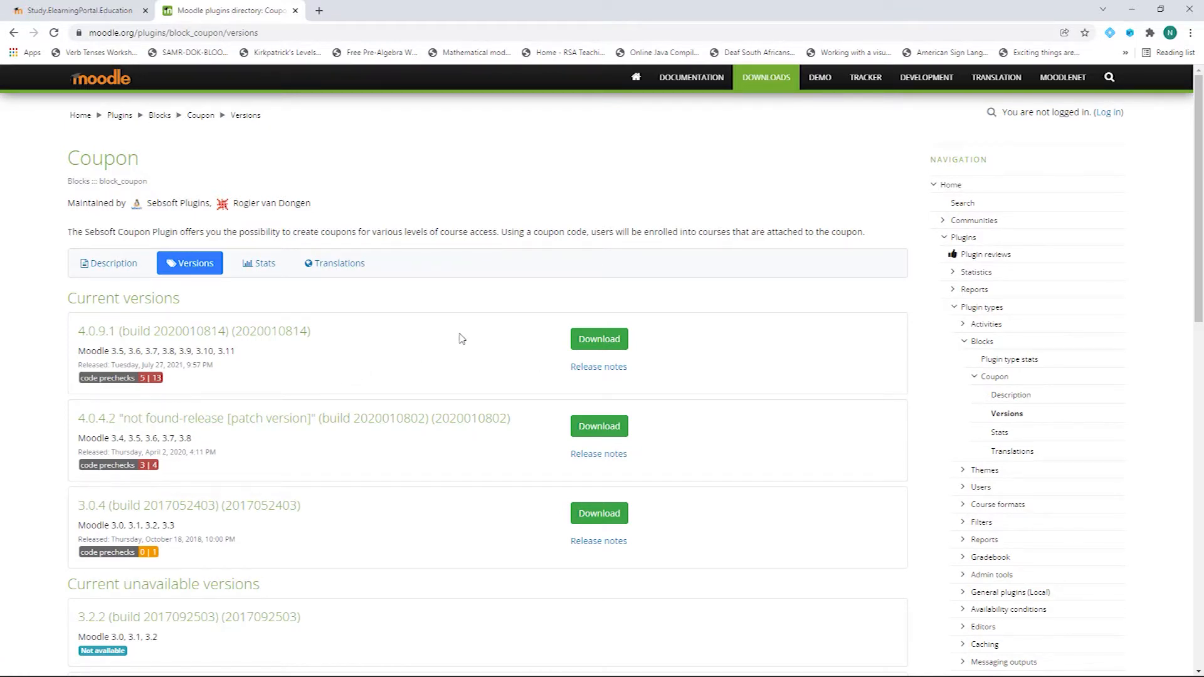
pyautogui.click(596, 343)
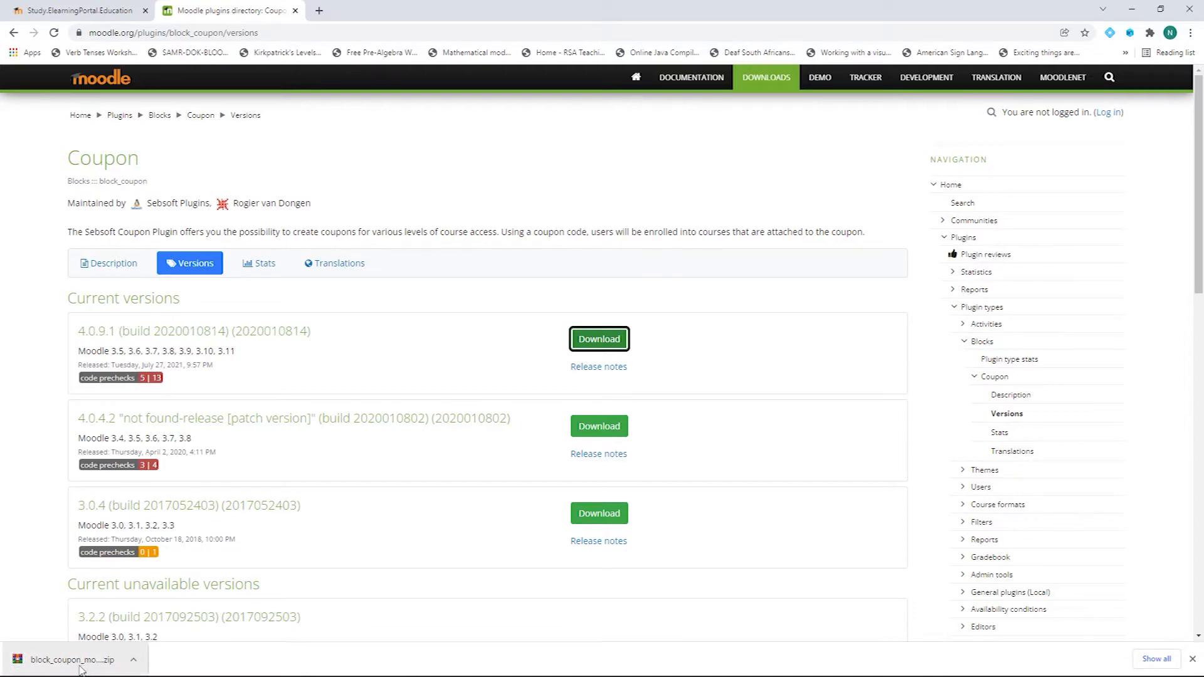
pyautogui.click(74, 12)
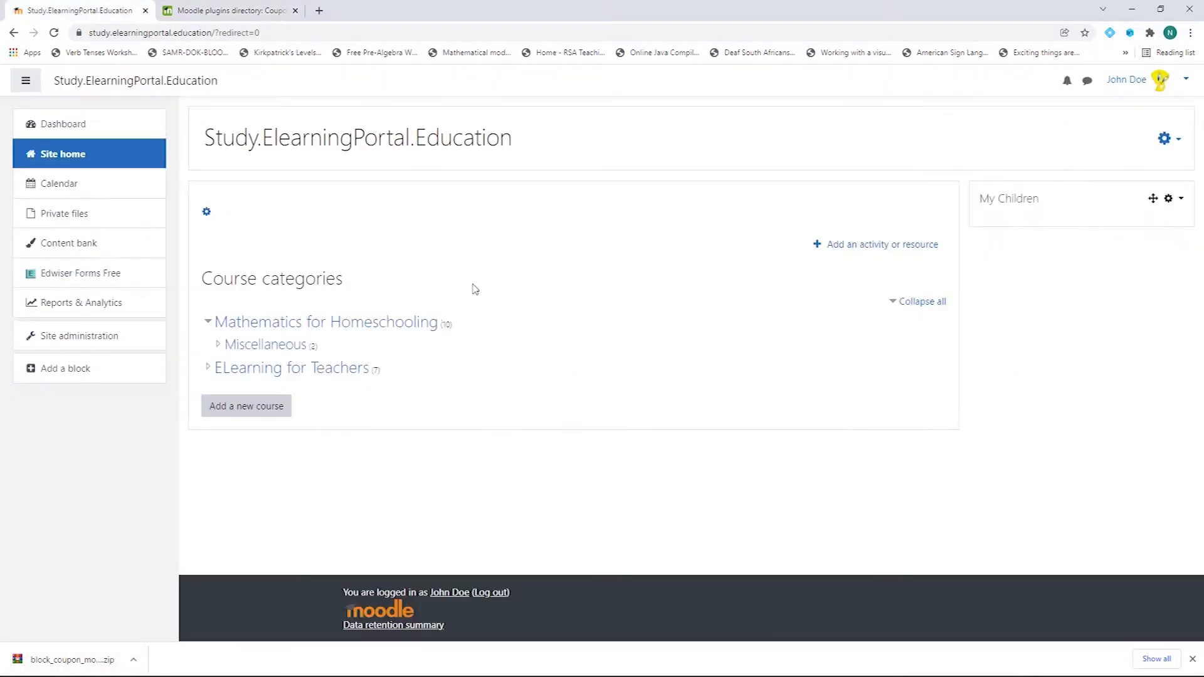
# Step: Open the Install plugins page under Site administration > Plugins
pyautogui.click(104, 346)
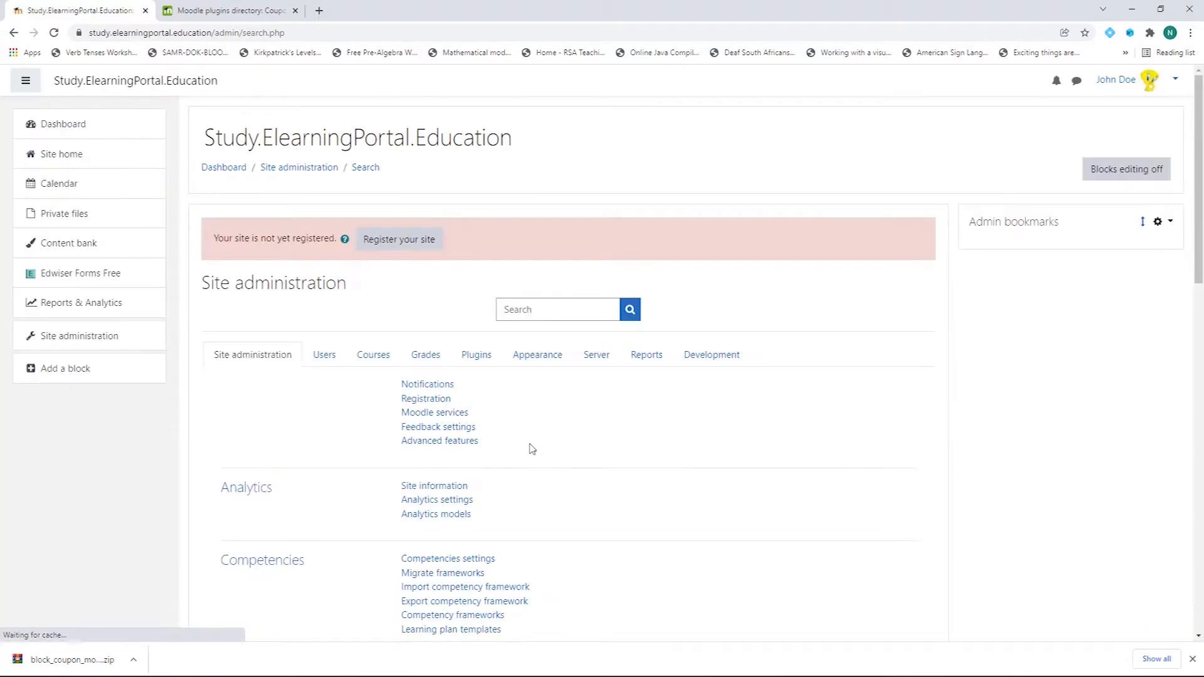
pyautogui.click(481, 358)
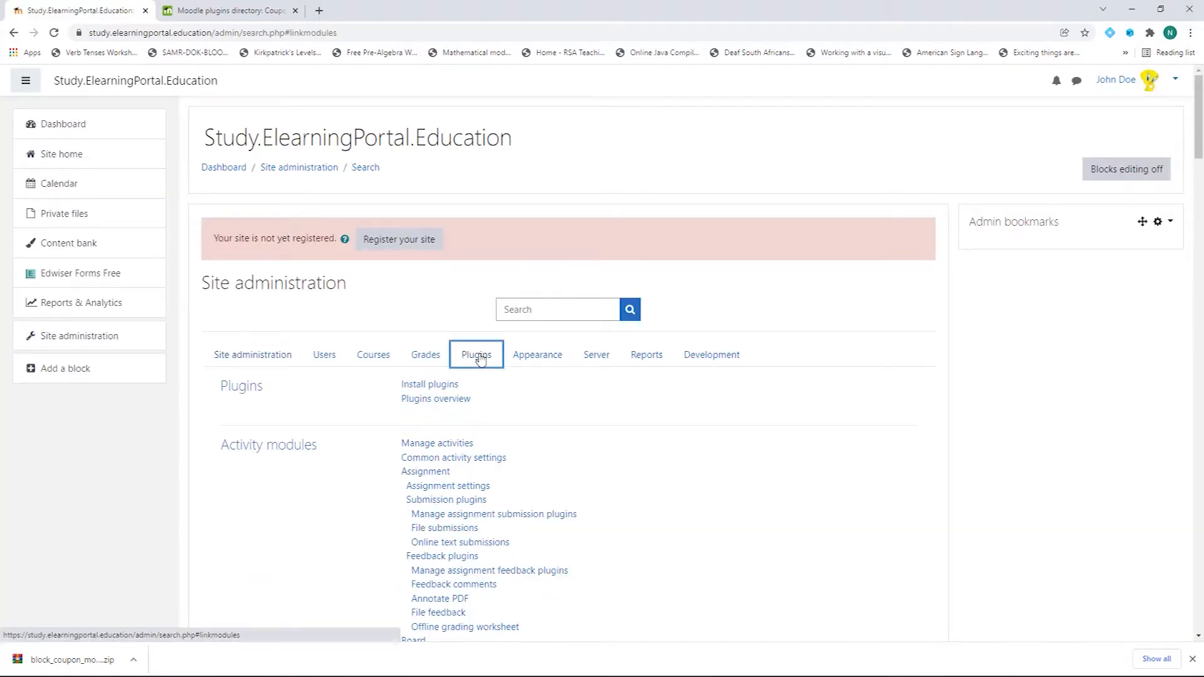
pyautogui.click(437, 392)
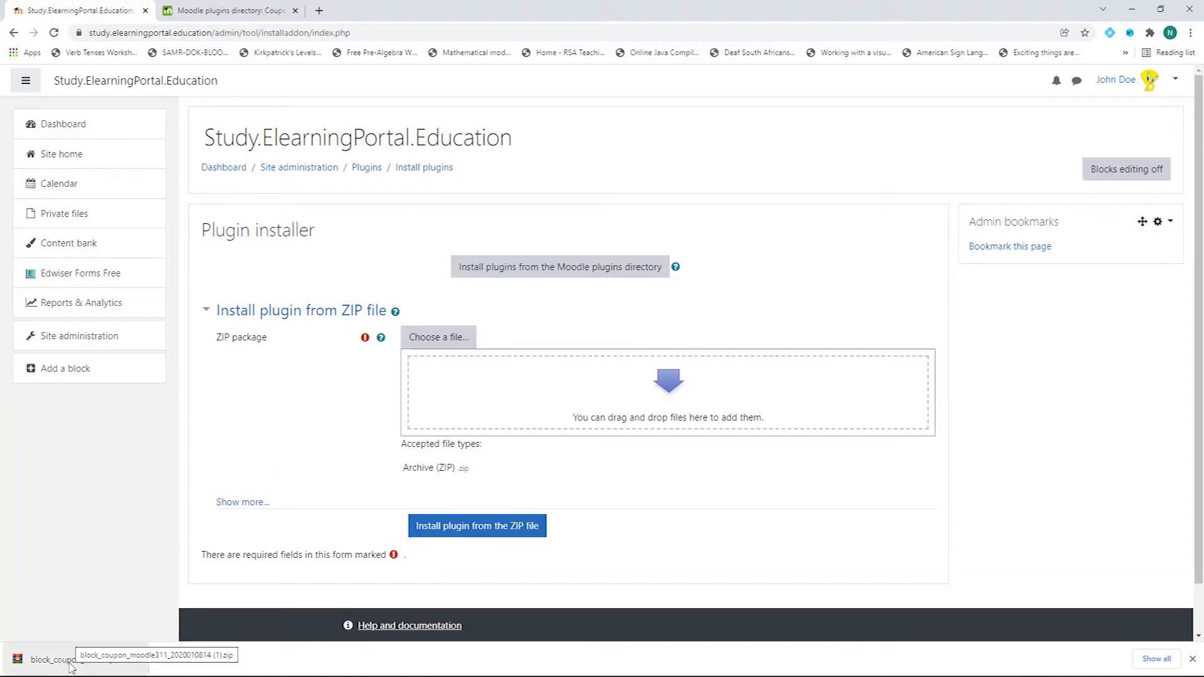
# Step: Upload the block_coupon zip from Downloads and submit it for validation
pyautogui.moveTo(71, 666); pyautogui.dragTo(495, 394)
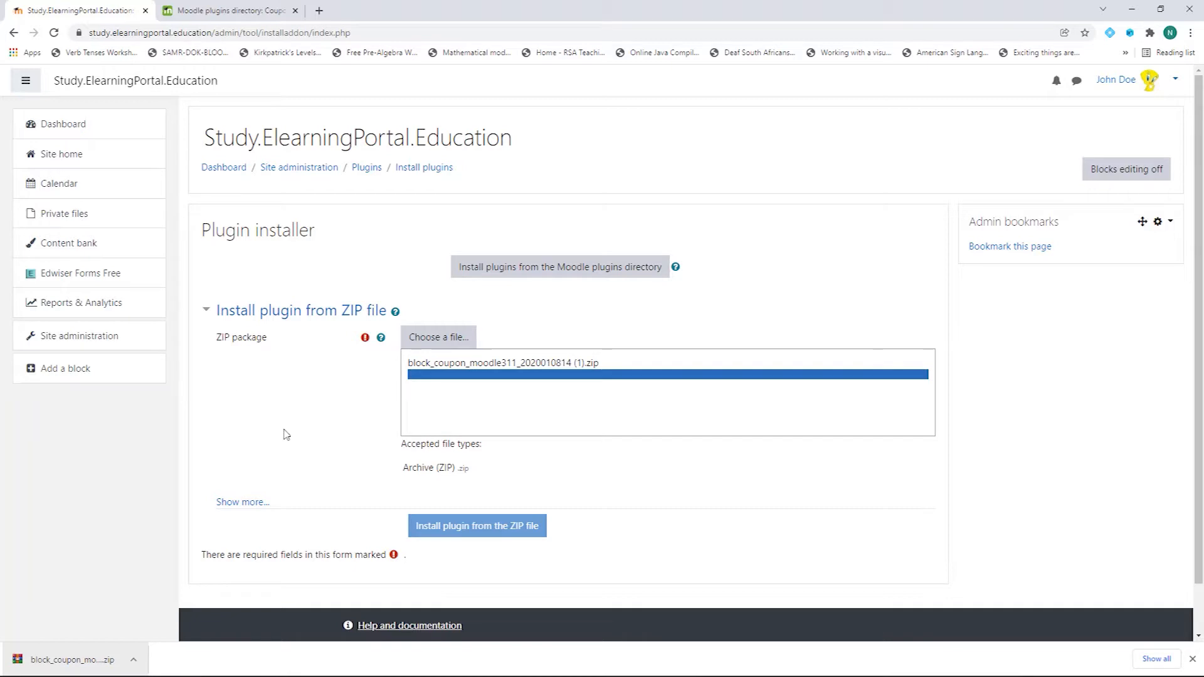
pyautogui.click(441, 338)
pyautogui.click(513, 306)
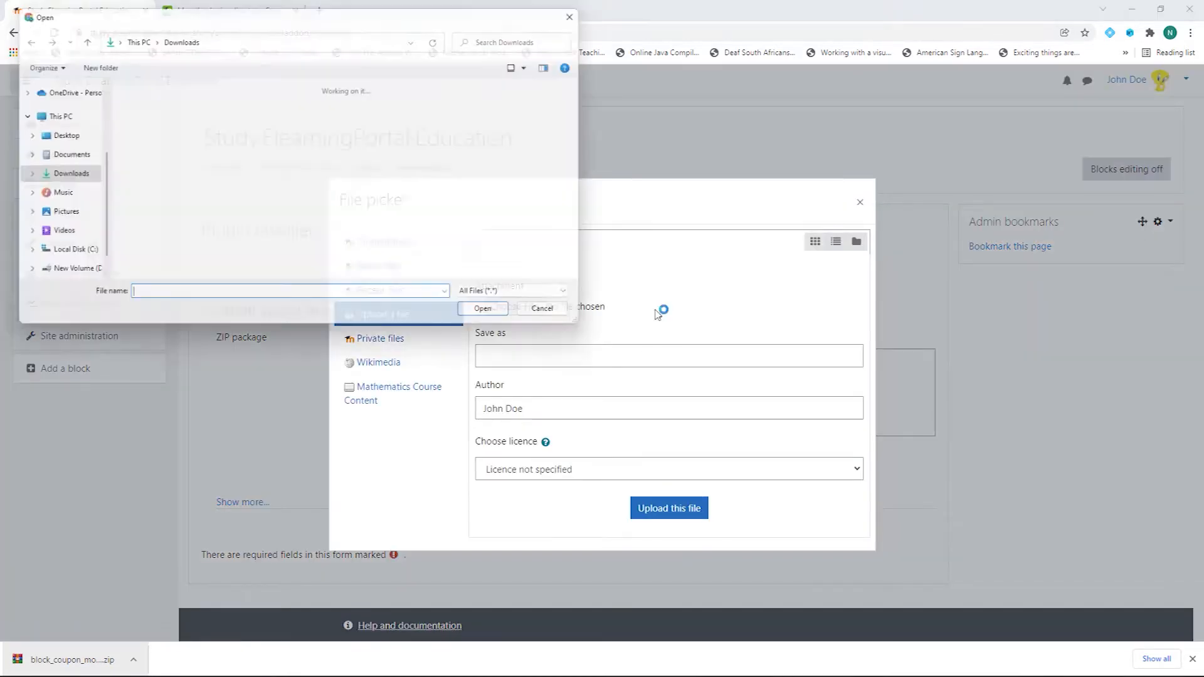
pyautogui.click(147, 138)
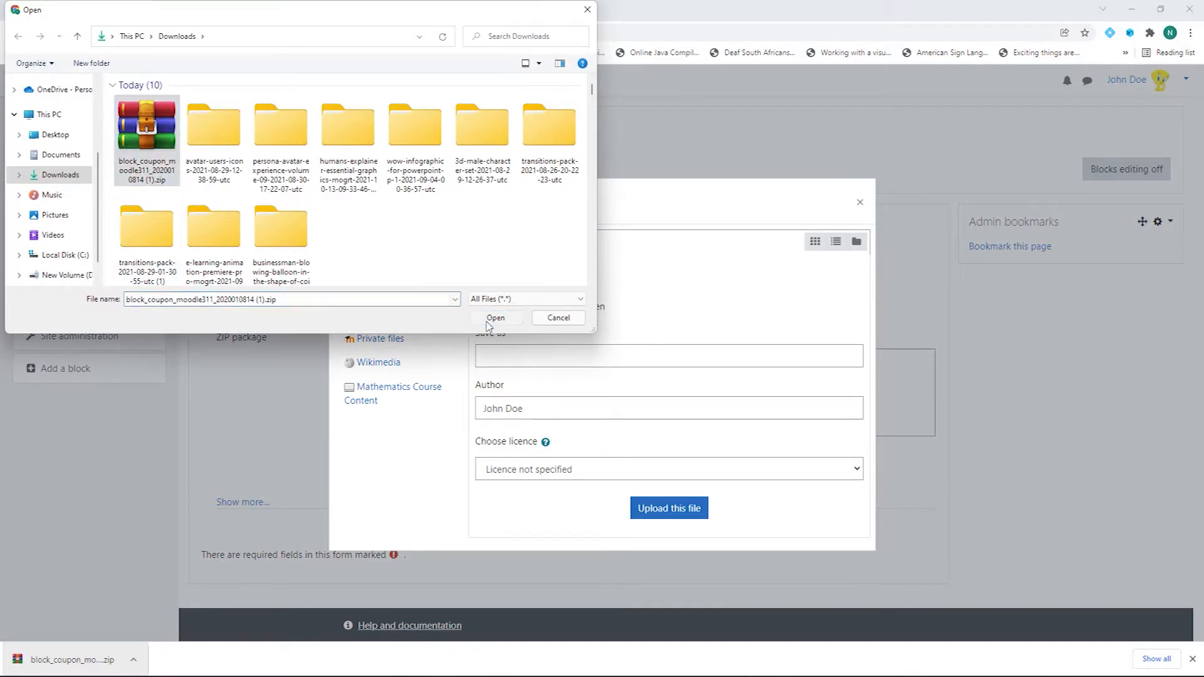
pyautogui.click(495, 318)
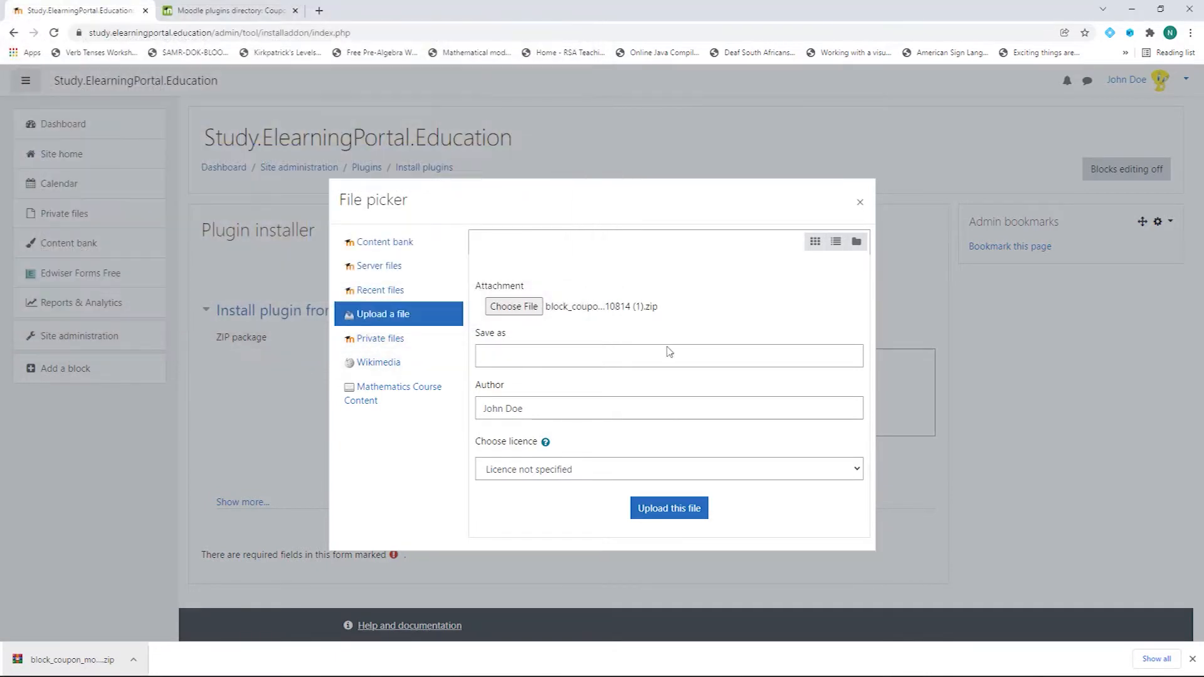
pyautogui.click(676, 515)
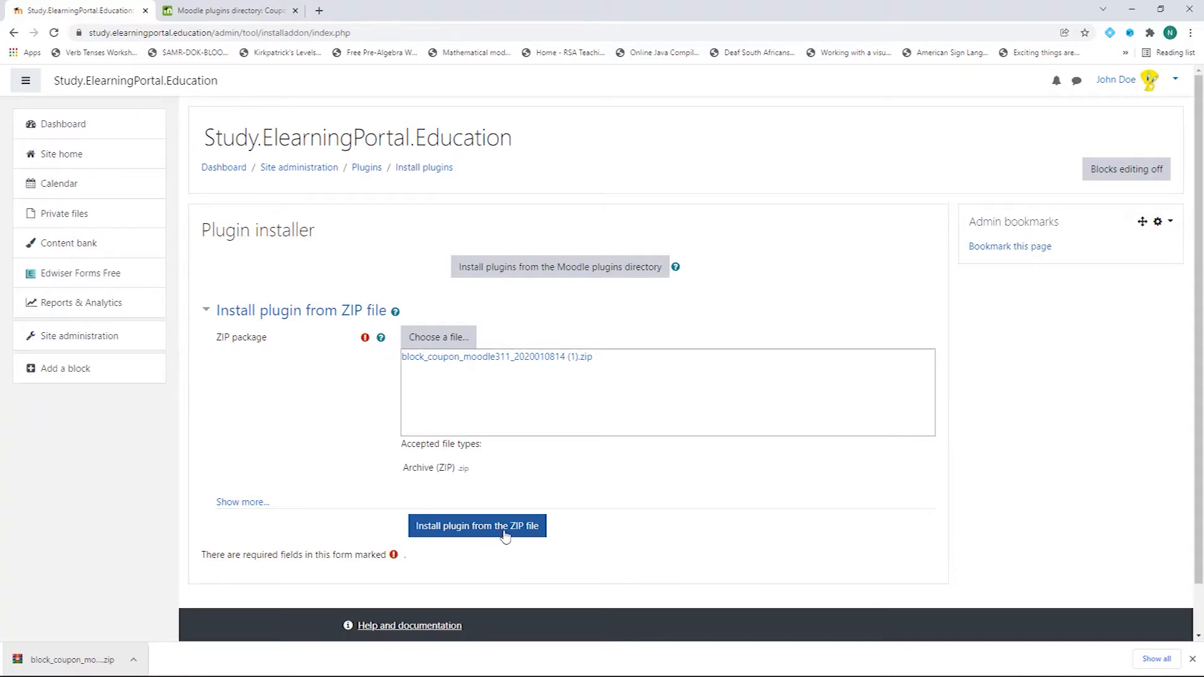
pyautogui.click(505, 534)
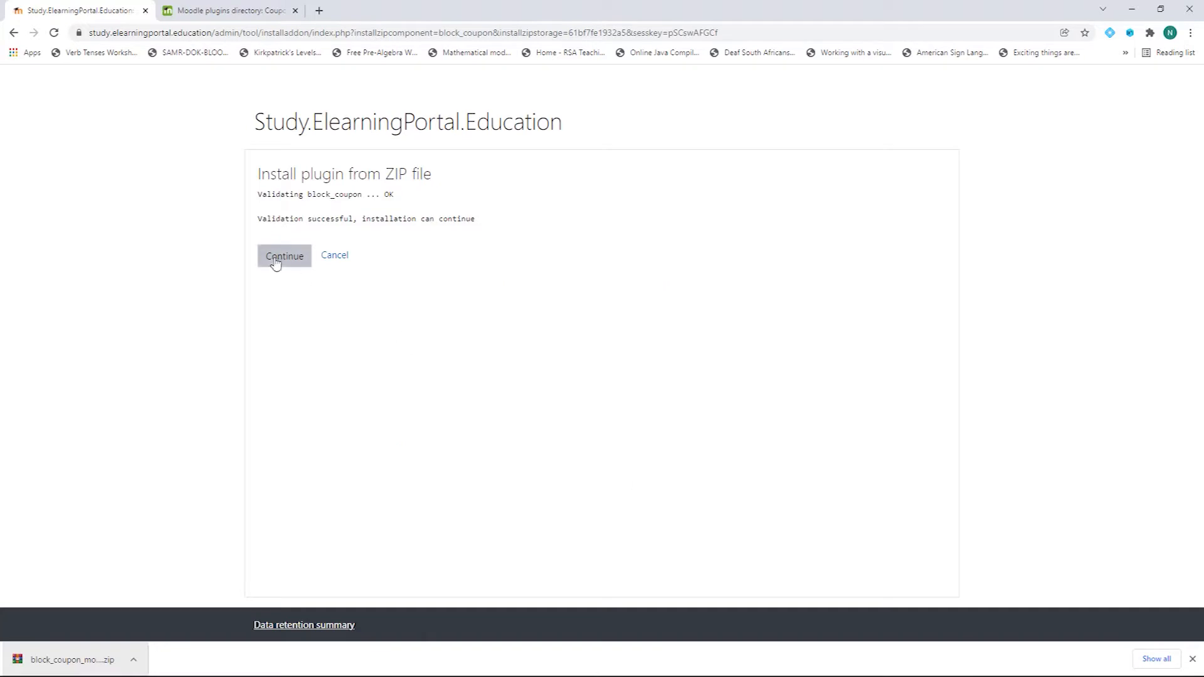
# Step: Continue past validation and server checks, and upgrade the database to install block_coupon
pyautogui.click(276, 262)
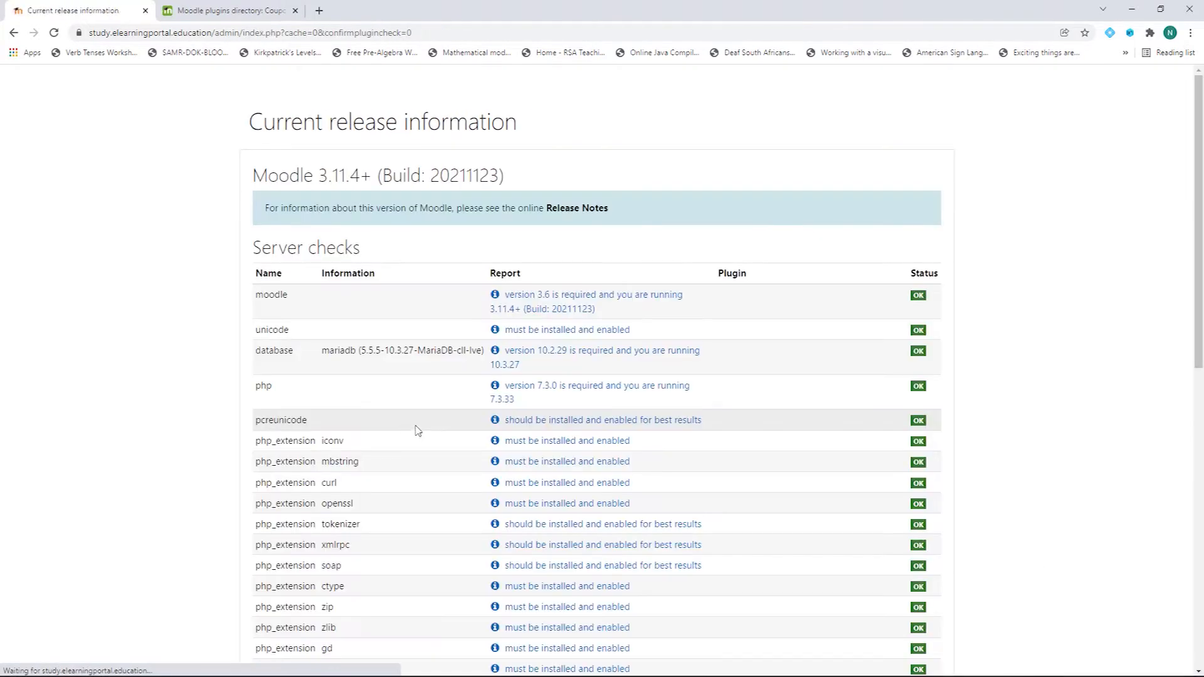
pyautogui.scroll(-7, 718, 452)
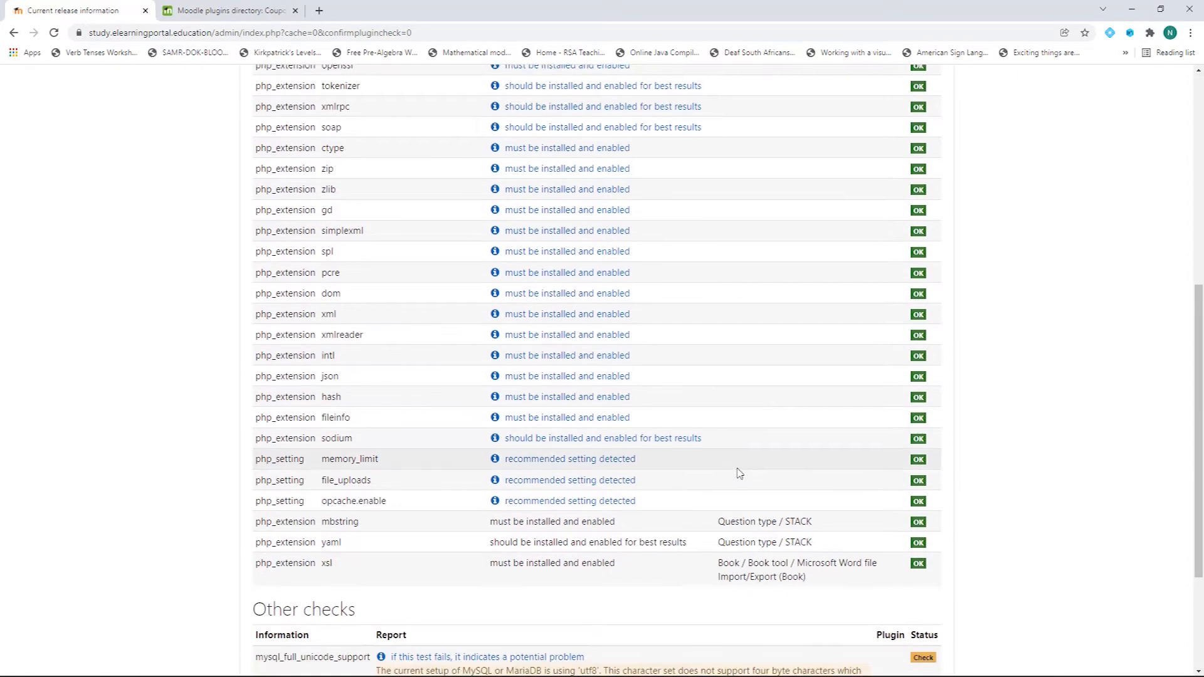
pyautogui.scroll(6, 739, 473)
pyautogui.scroll(-2, 903, 490)
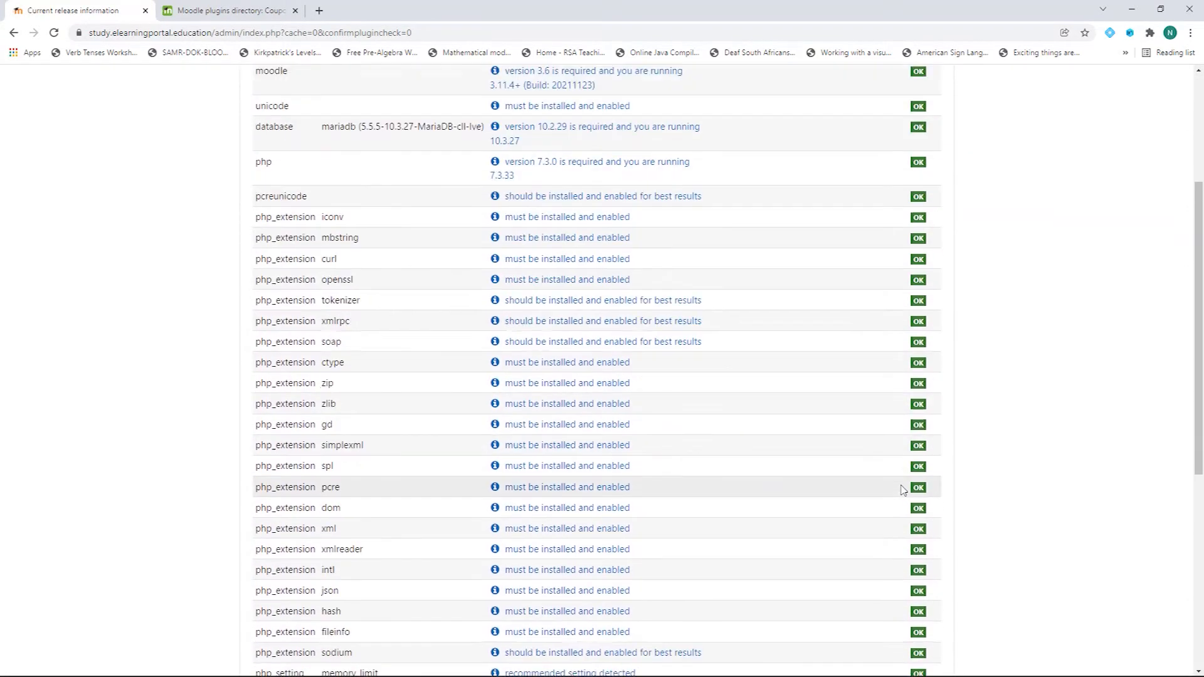
pyautogui.scroll(-6, 903, 490)
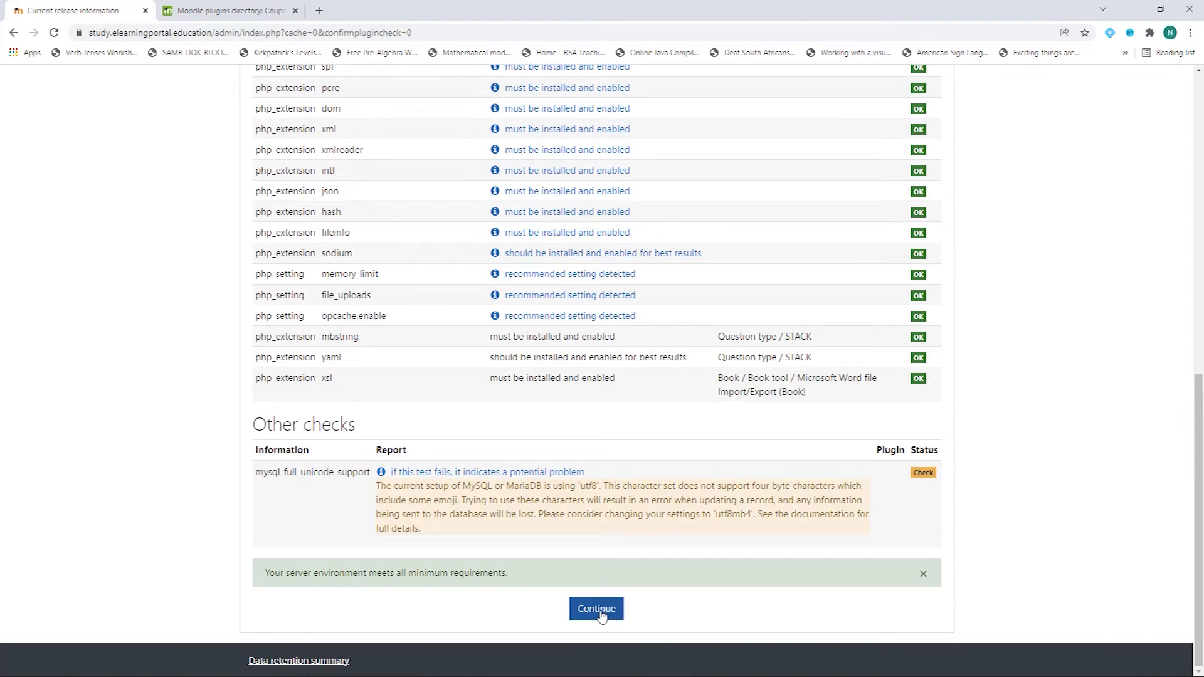
pyautogui.click(599, 611)
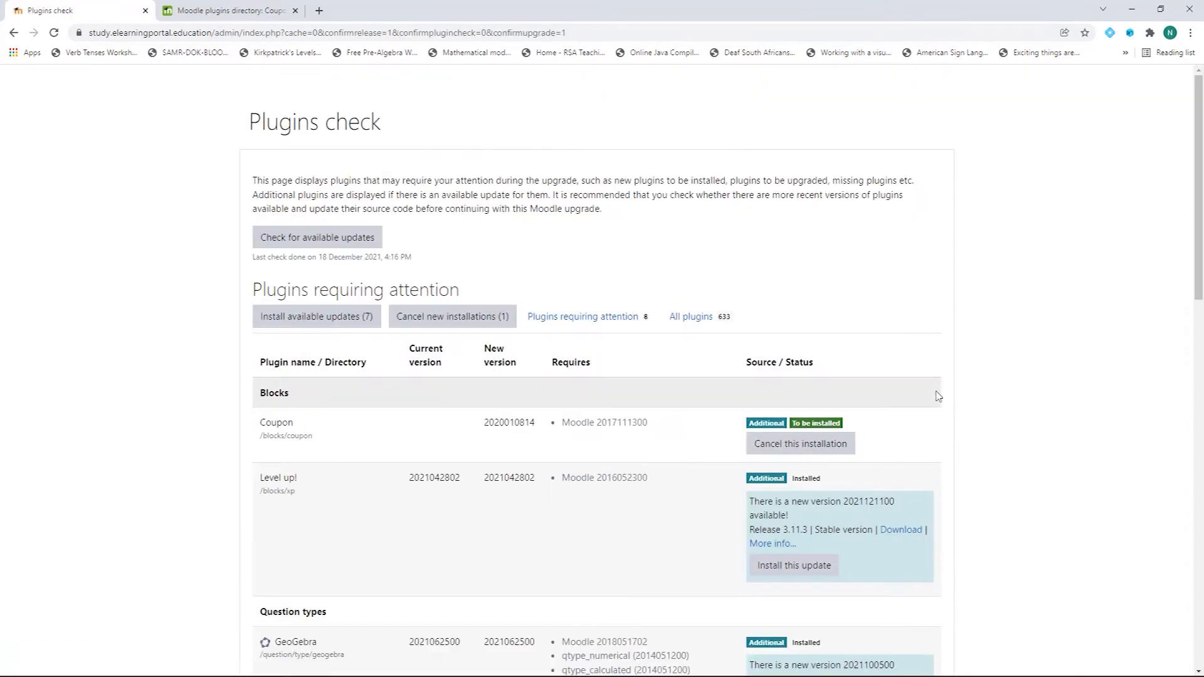
pyautogui.scroll(-15, 937, 395)
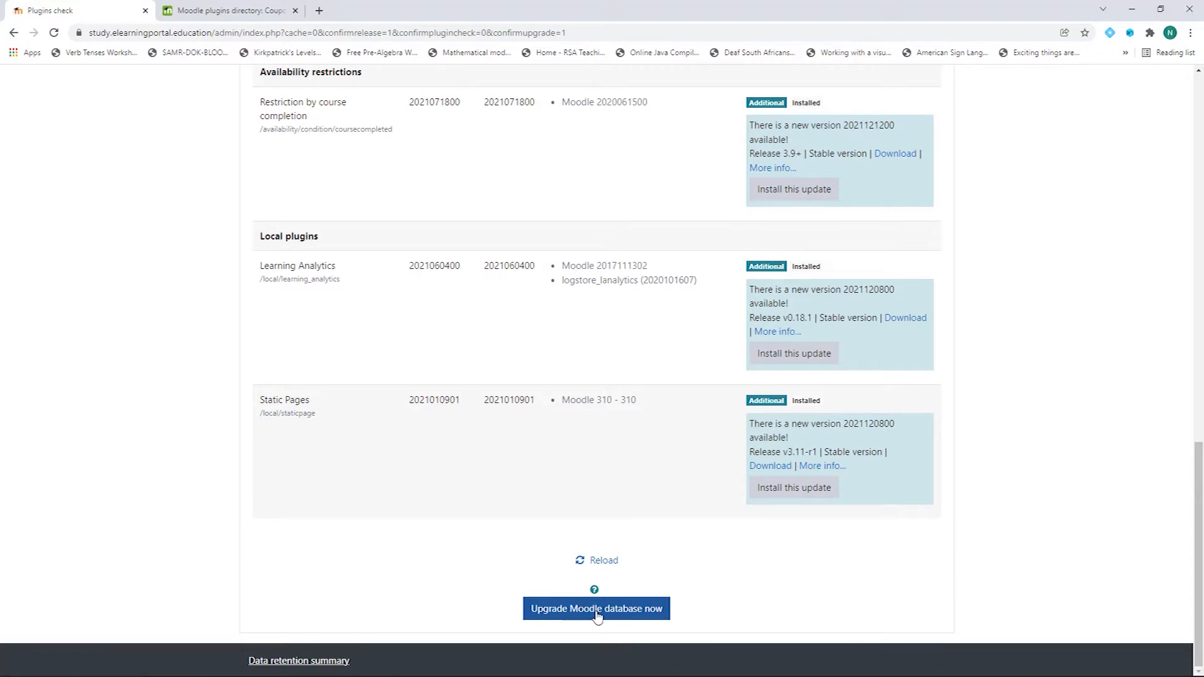
pyautogui.click(597, 612)
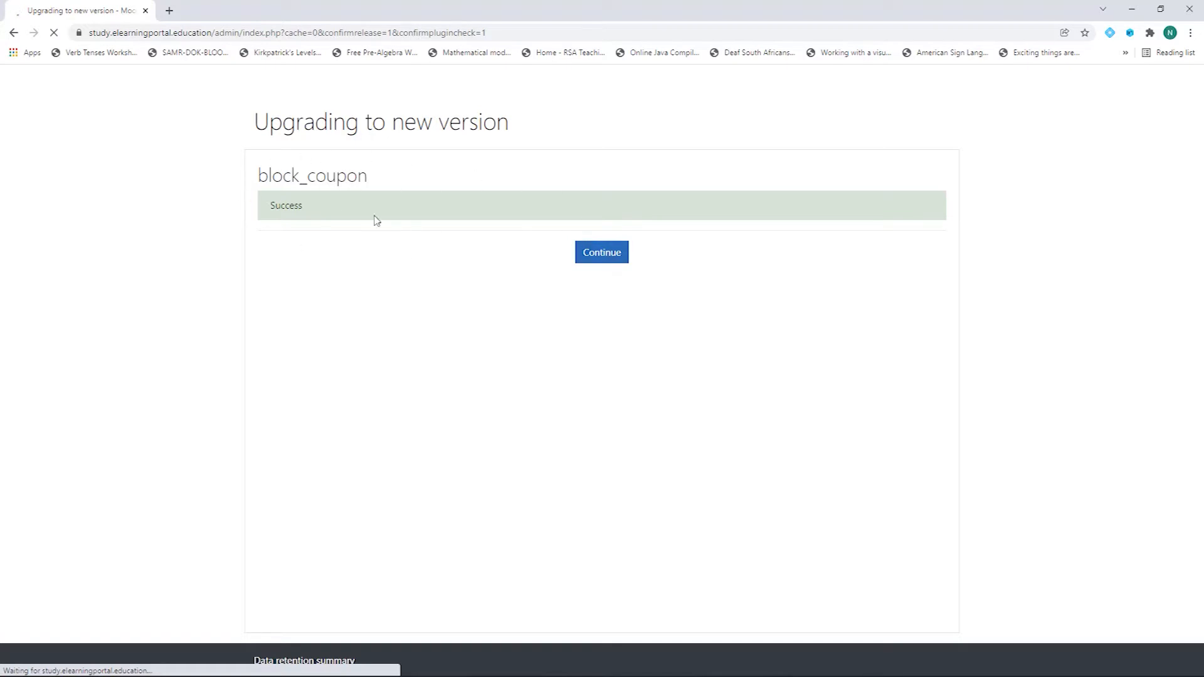
pyautogui.click(602, 254)
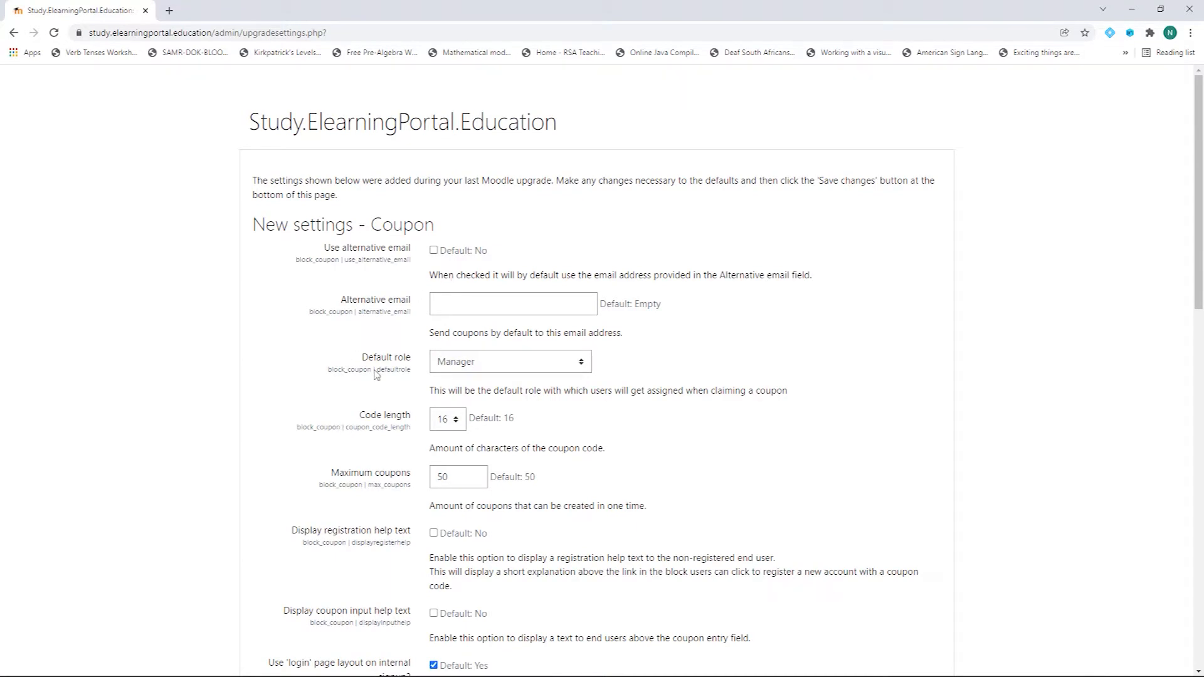
# Step: Set the Coupon Default role to Student and save the new settings
pyautogui.scroll(-2, 400, 398)
pyautogui.scroll(-1, 400, 398)
pyautogui.scroll(3, 404, 439)
pyautogui.scroll(-1, 513, 300)
pyautogui.click(585, 303)
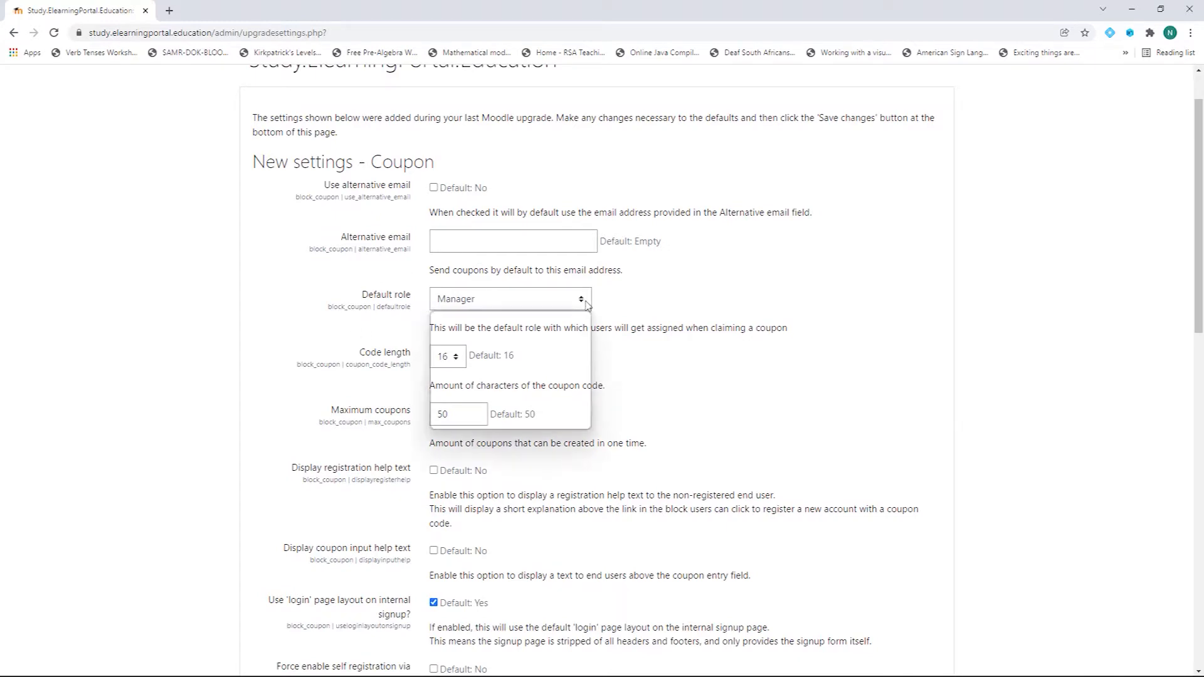
pyautogui.click(487, 371)
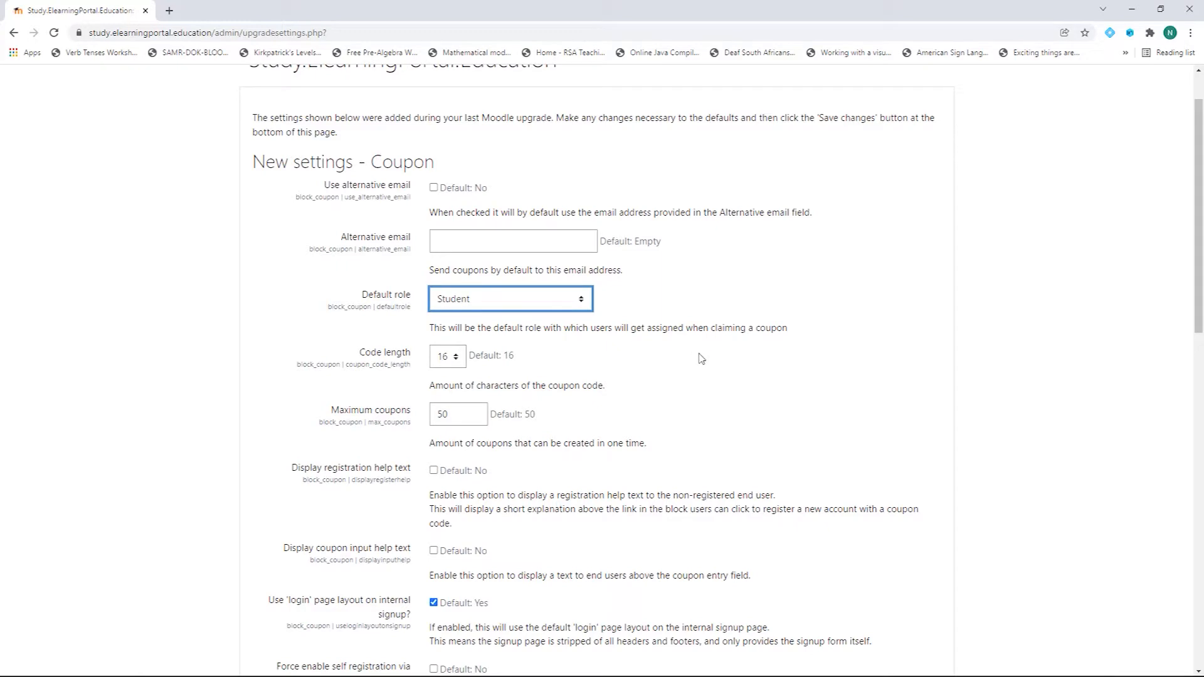
pyautogui.scroll(-2, 714, 383)
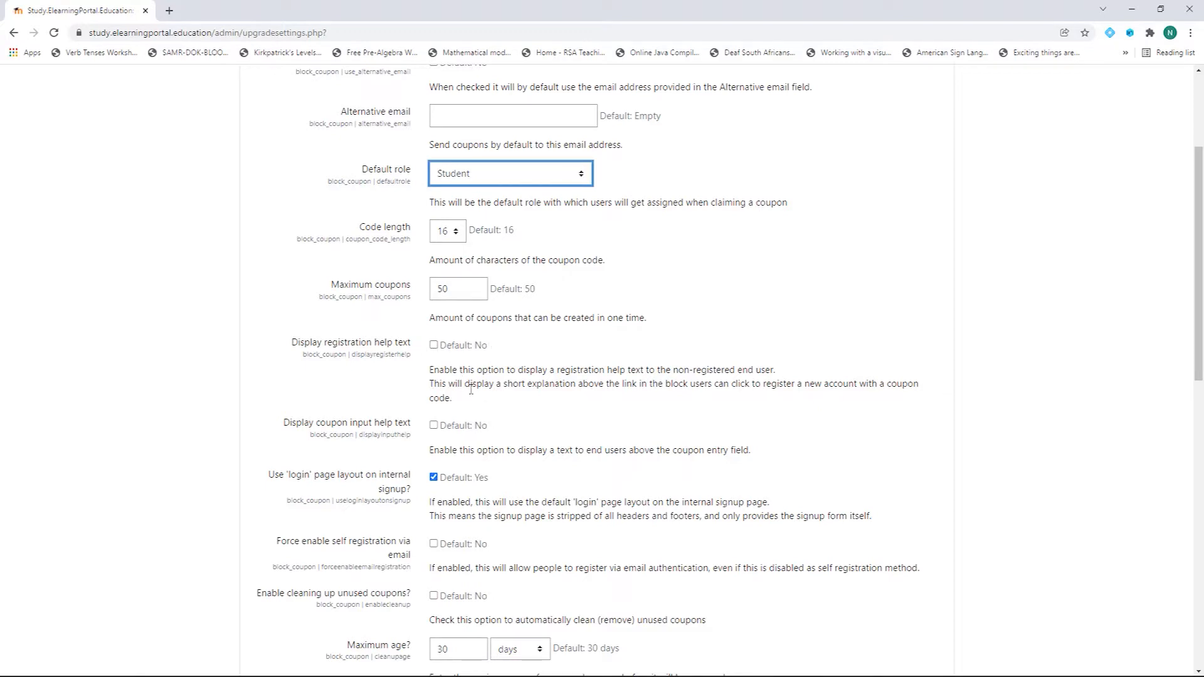
pyautogui.scroll(-2, 568, 405)
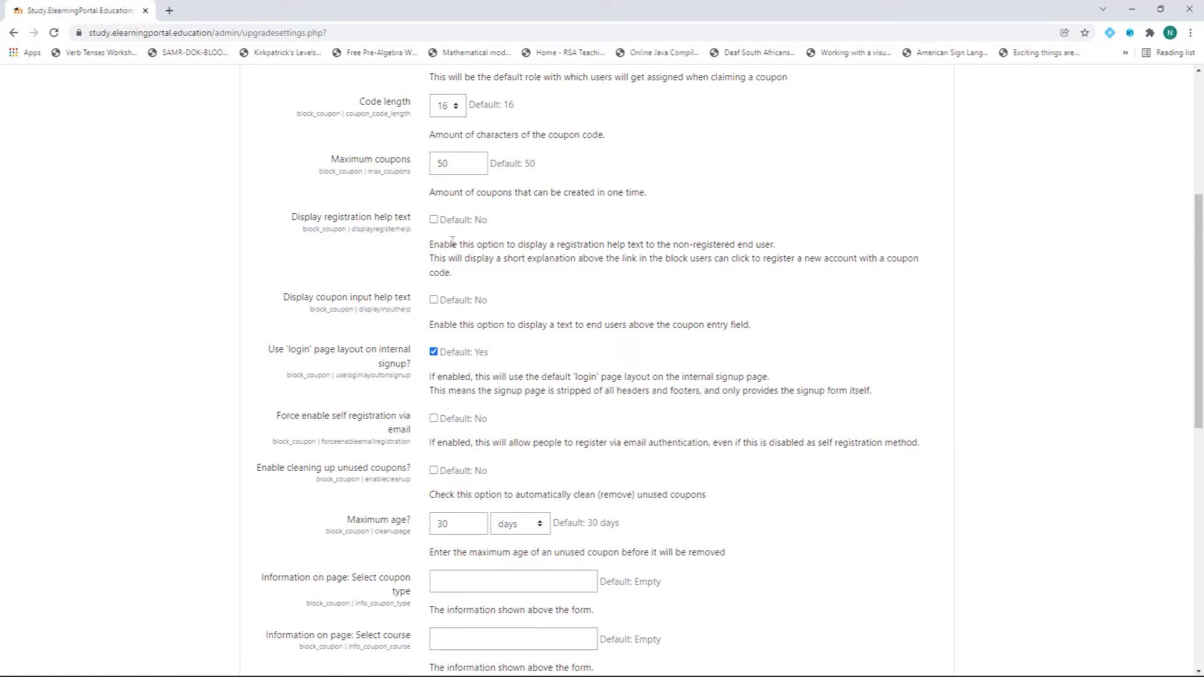
pyautogui.scroll(-10, 411, 331)
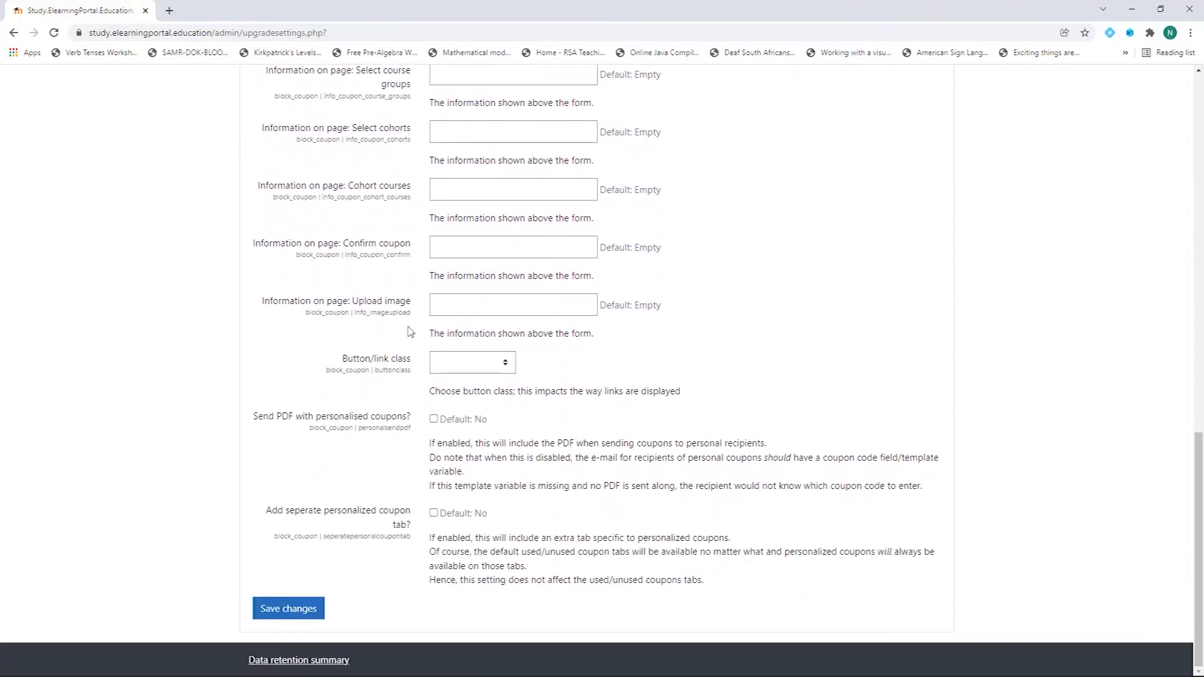
pyautogui.click(296, 614)
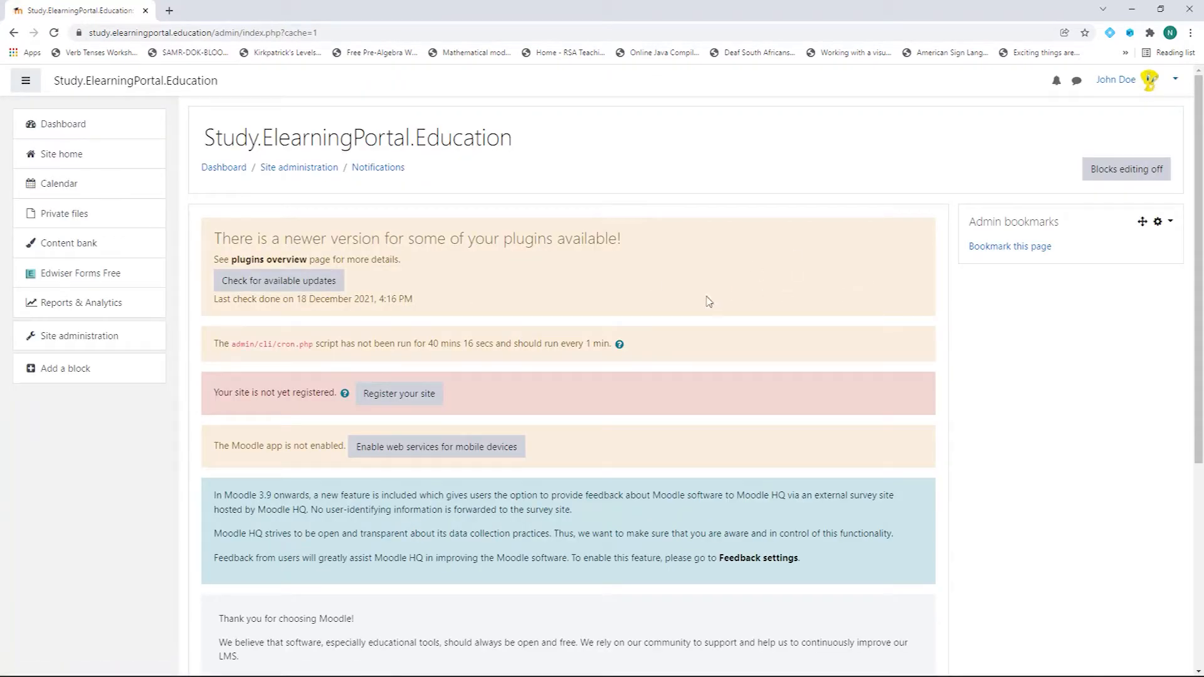
# Step: Add the Coupon block to the Dashboard from the Add a block list
pyautogui.click(68, 127)
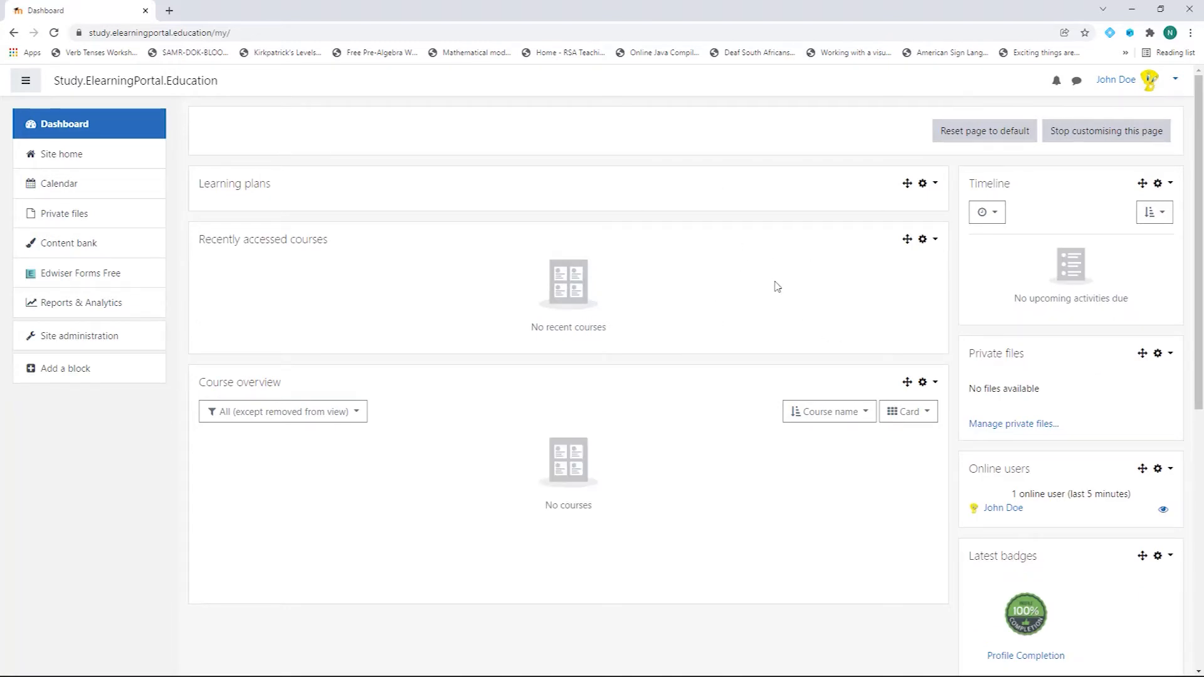
pyautogui.click(66, 370)
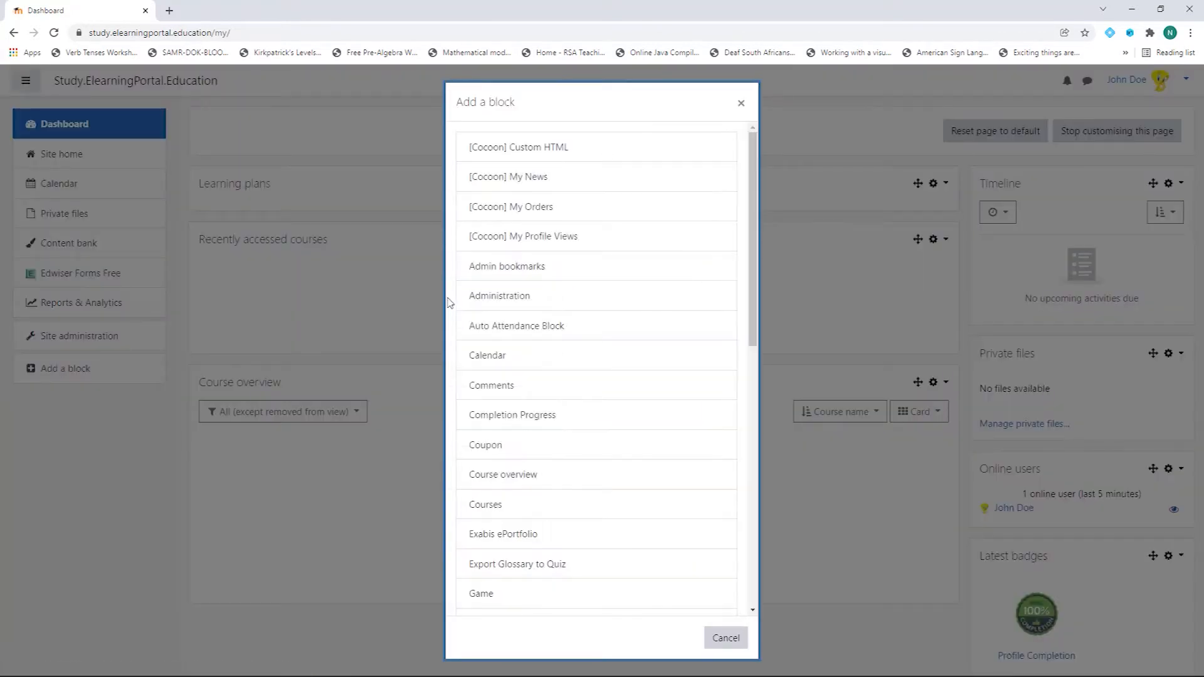
pyautogui.click(503, 449)
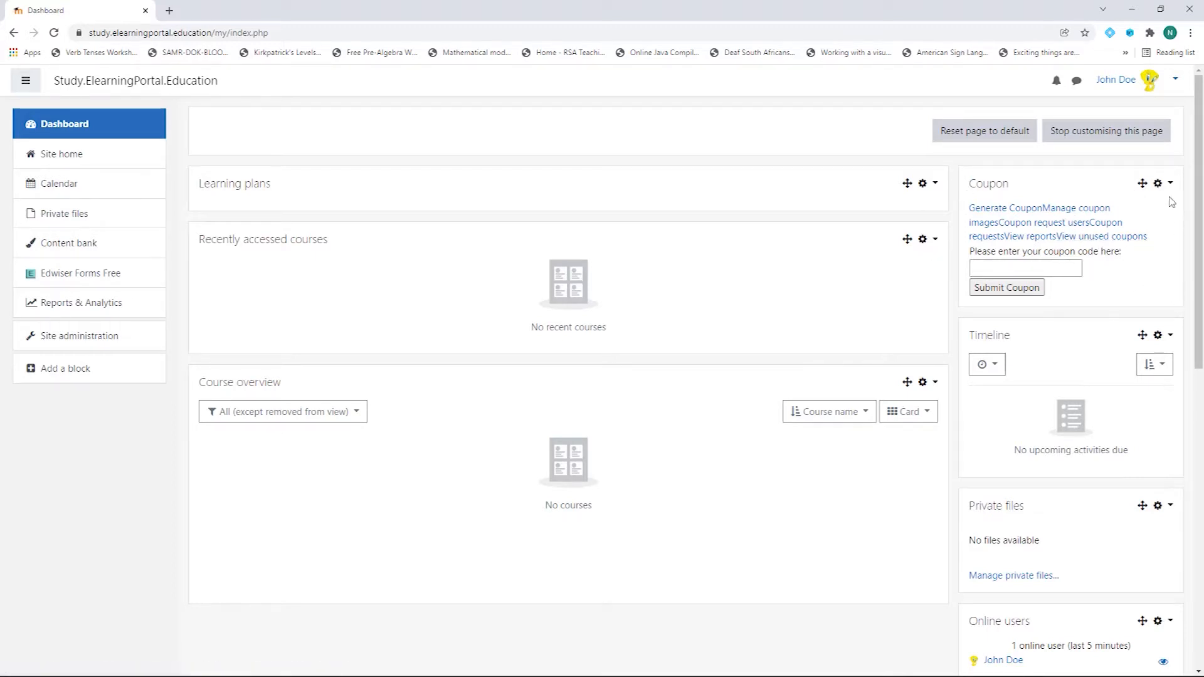
# Step: Move the Coupon block into the dashboard's centre column, then open Generate Coupon
pyautogui.click(1106, 137)
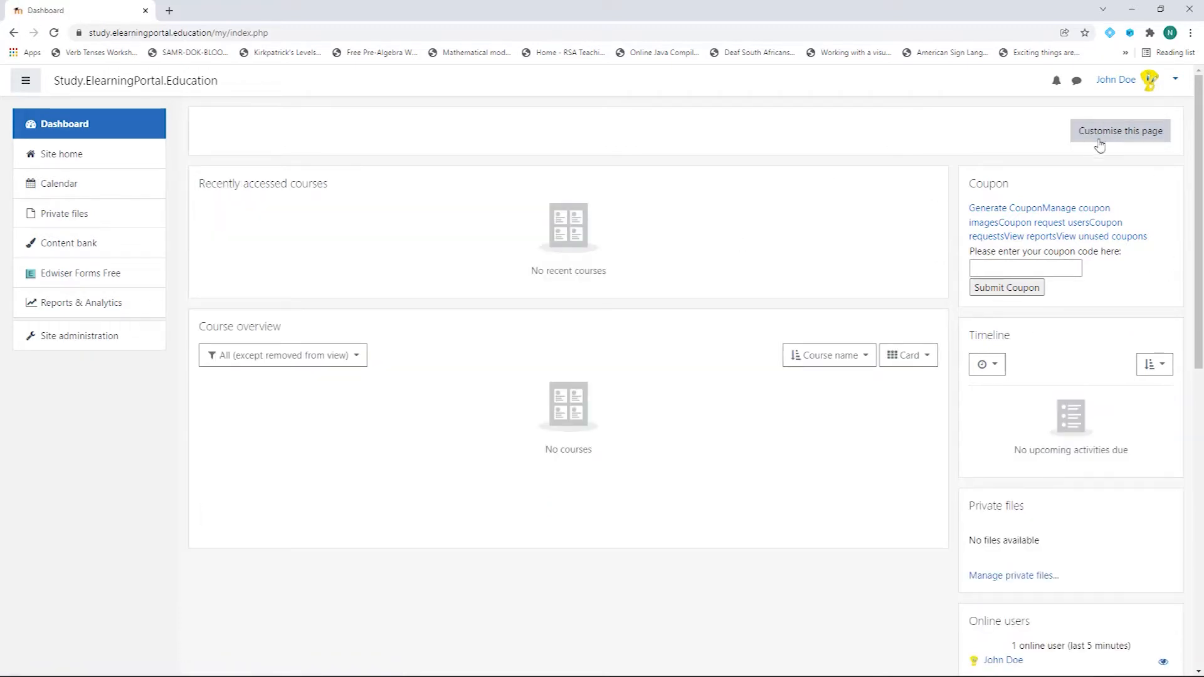
pyautogui.click(1116, 133)
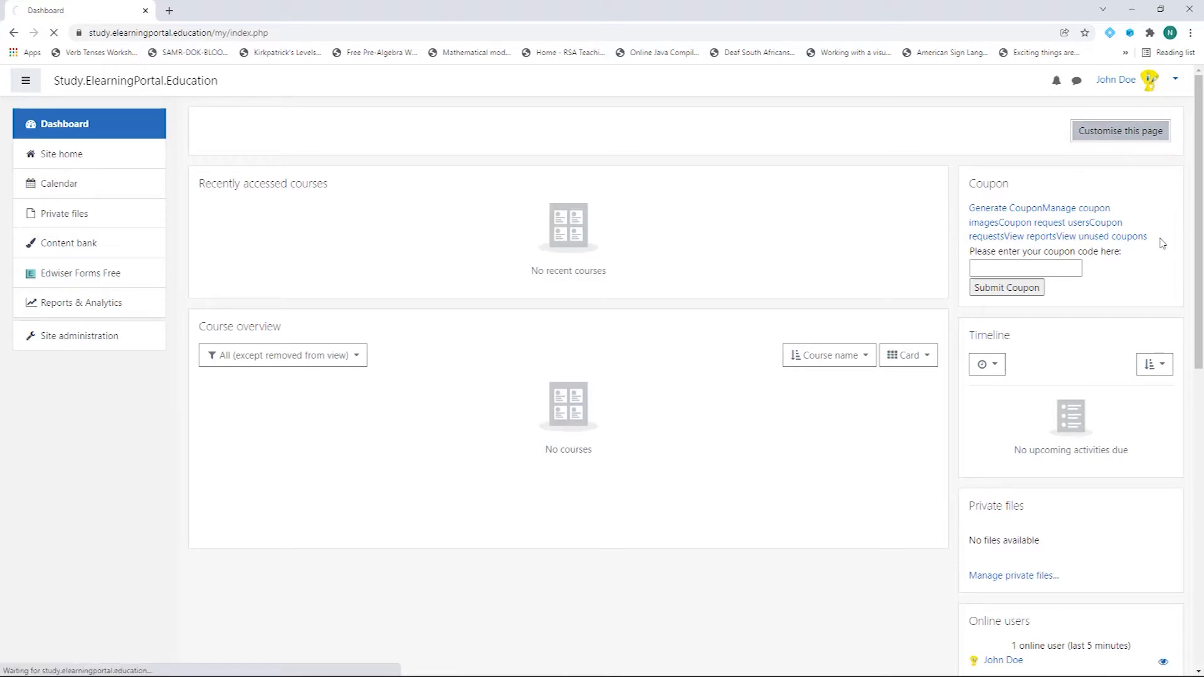
pyautogui.moveTo(1142, 183); pyautogui.dragTo(657, 260)
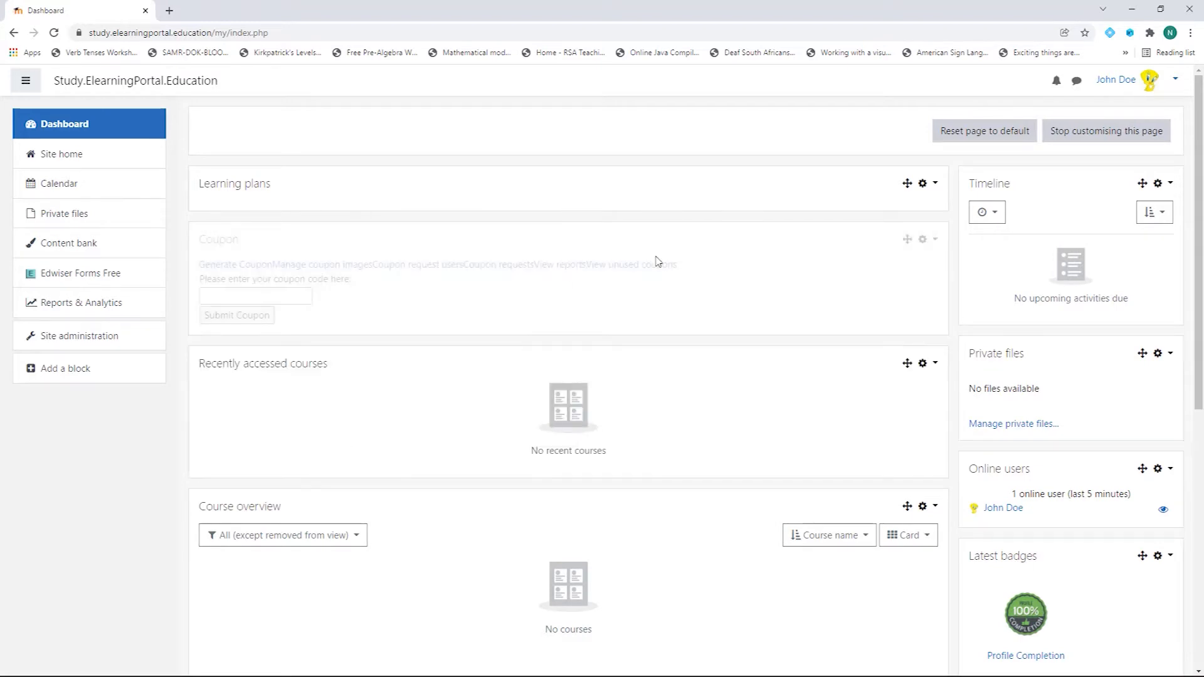
pyautogui.click(1129, 137)
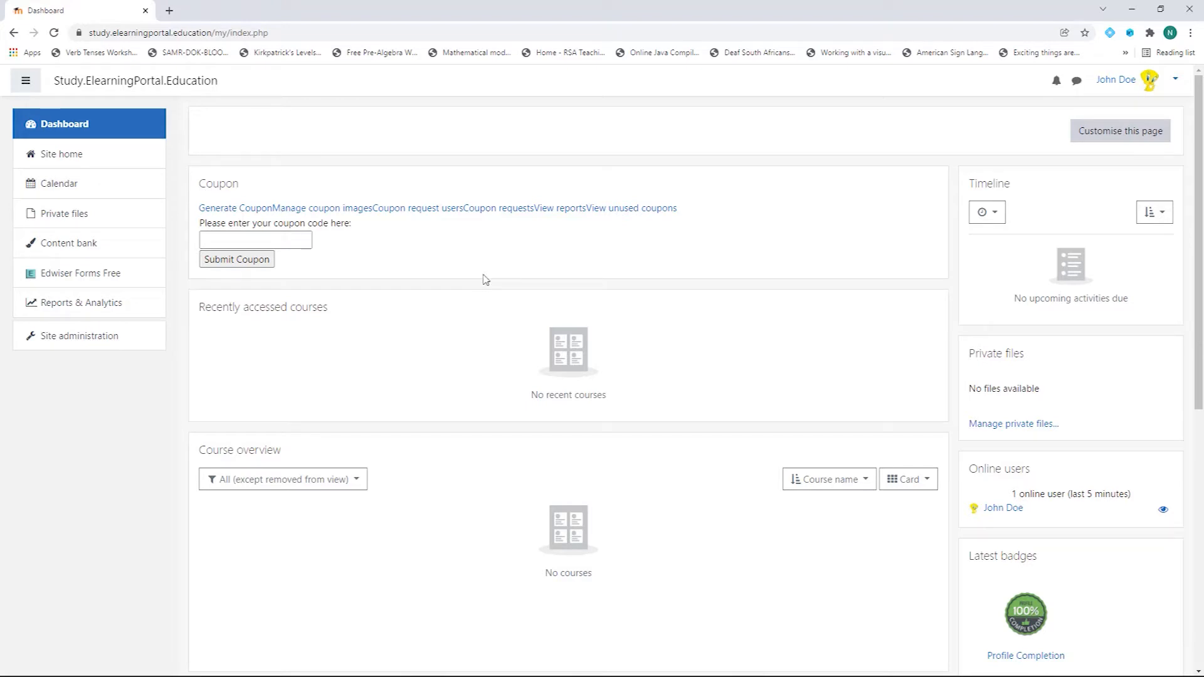
pyautogui.click(235, 211)
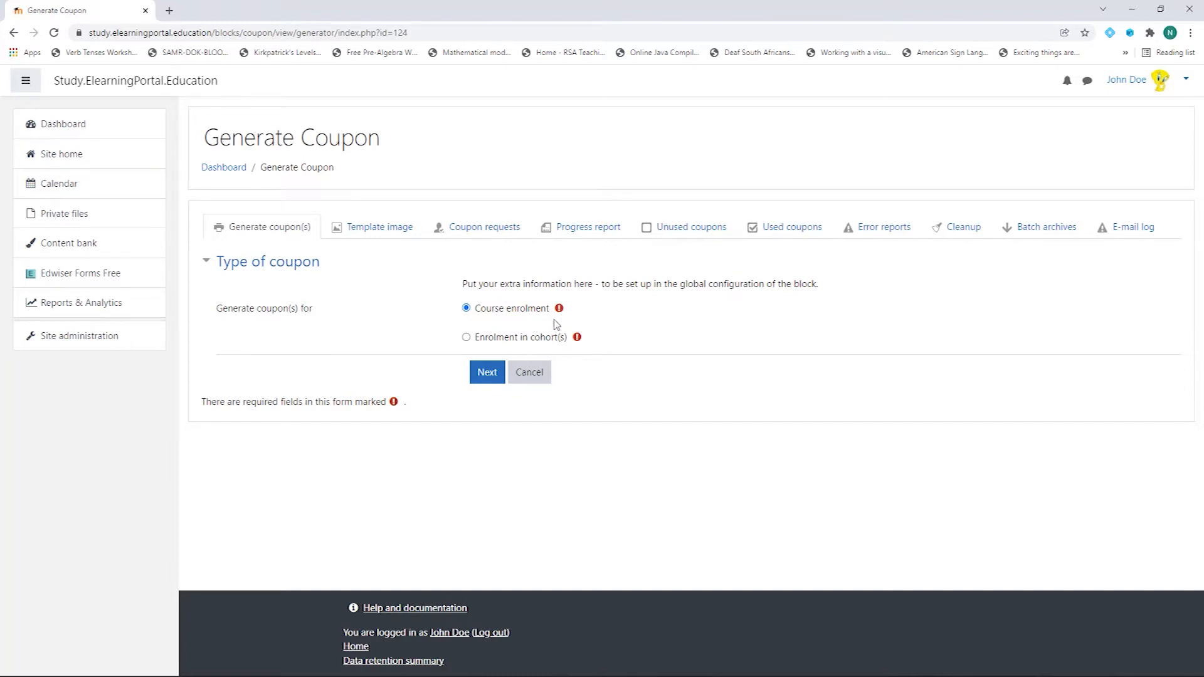
# Step: Keep Course enrolment as the coupon type and continue to the course coupon form
pyautogui.click(486, 374)
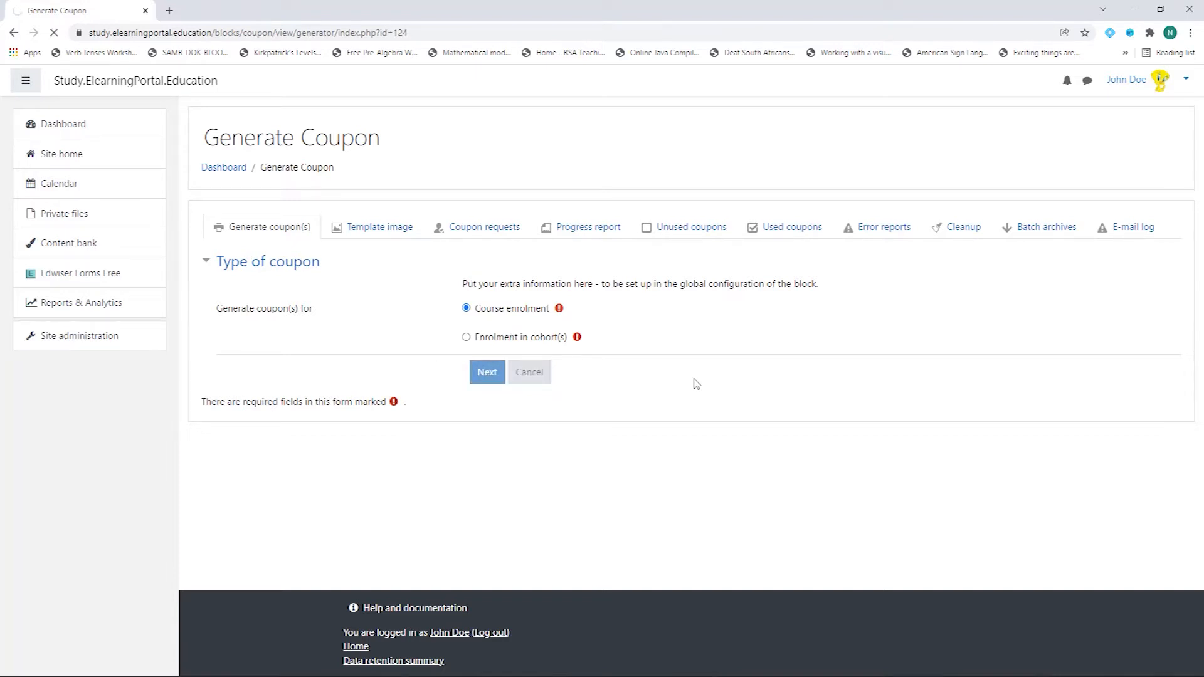
pyautogui.scroll(-1, 407, 359)
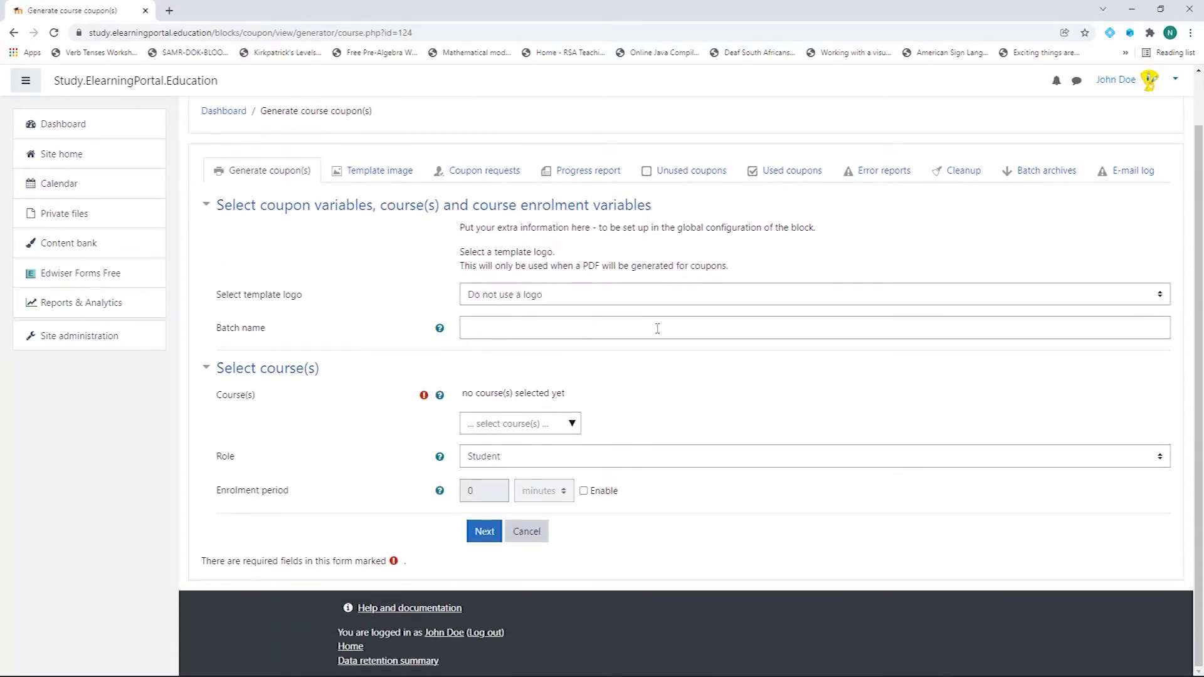
# Step: Choose the Default template logo and enter 'Course Enrollment' as the batch name
pyautogui.click(760, 295)
pyautogui.click(669, 326)
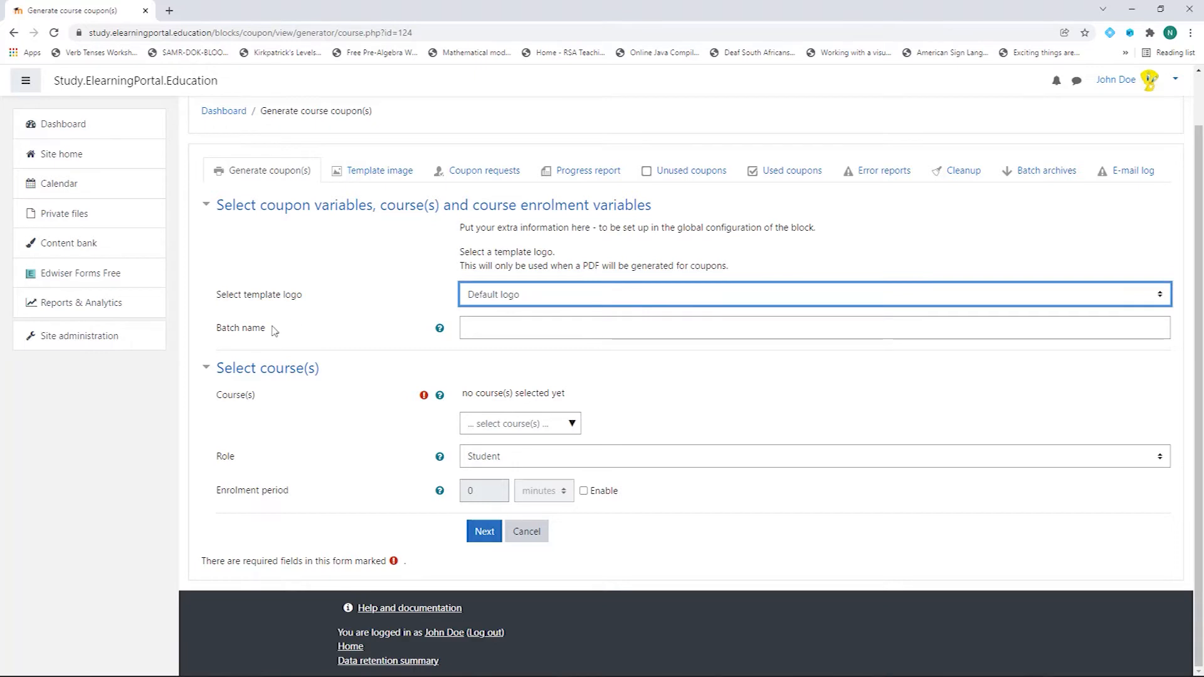
pyautogui.click(528, 331)
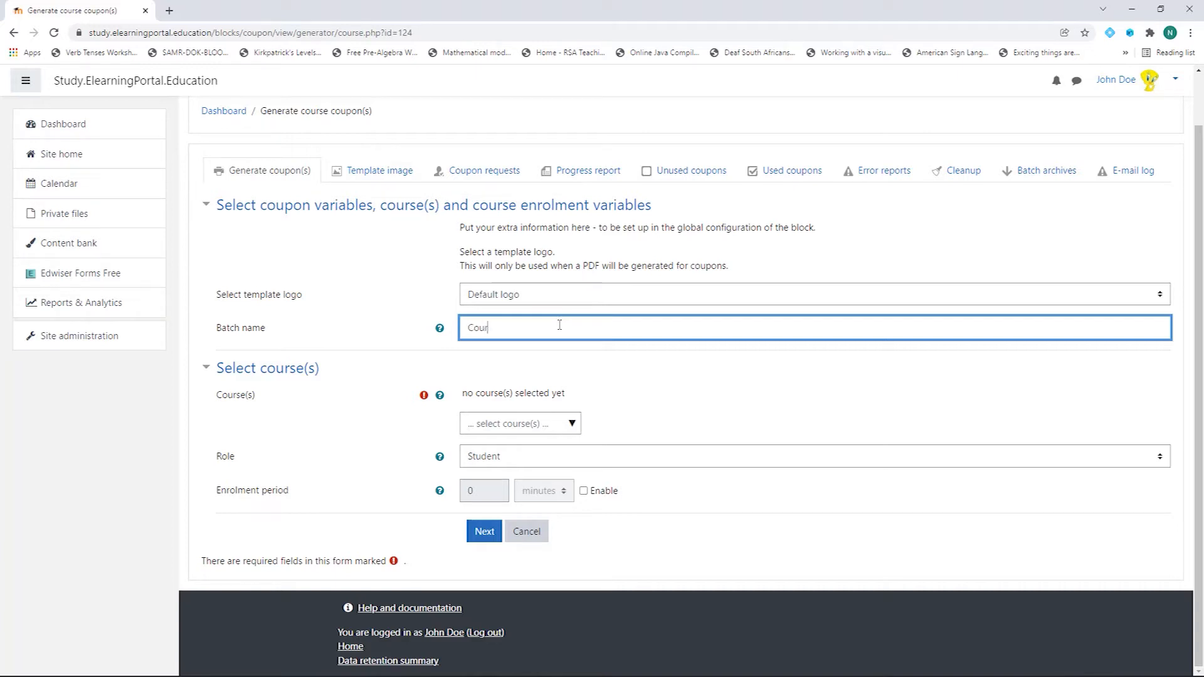
pyautogui.write('nrollment')
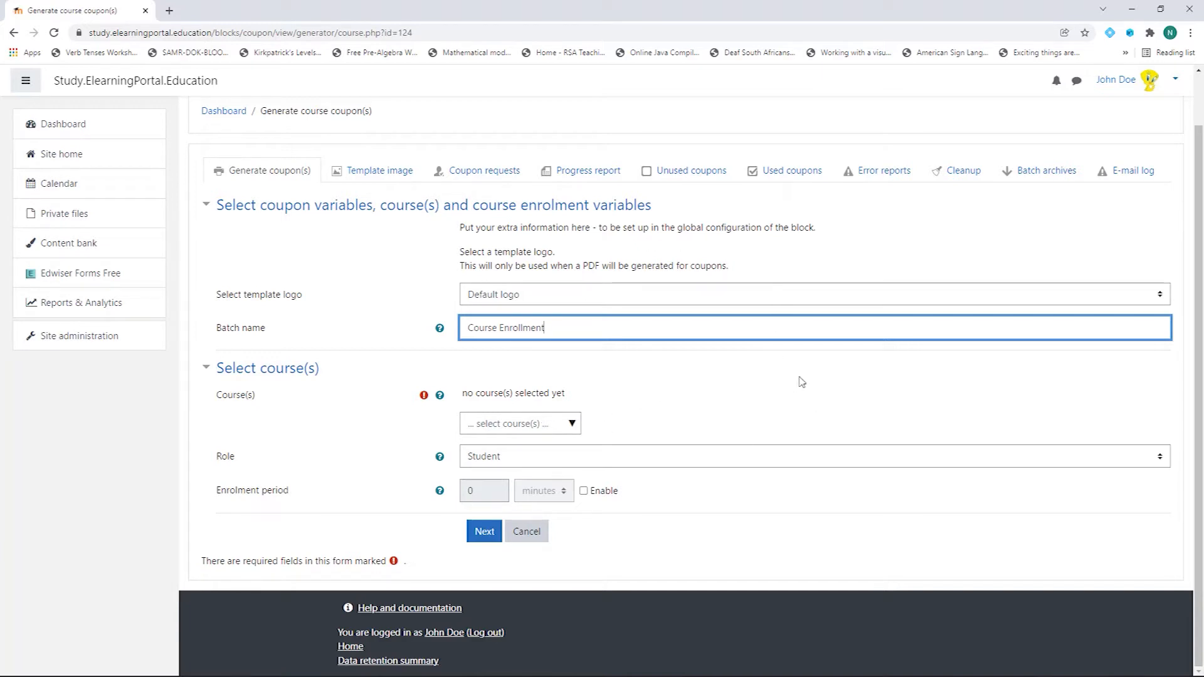
pyautogui.click(572, 425)
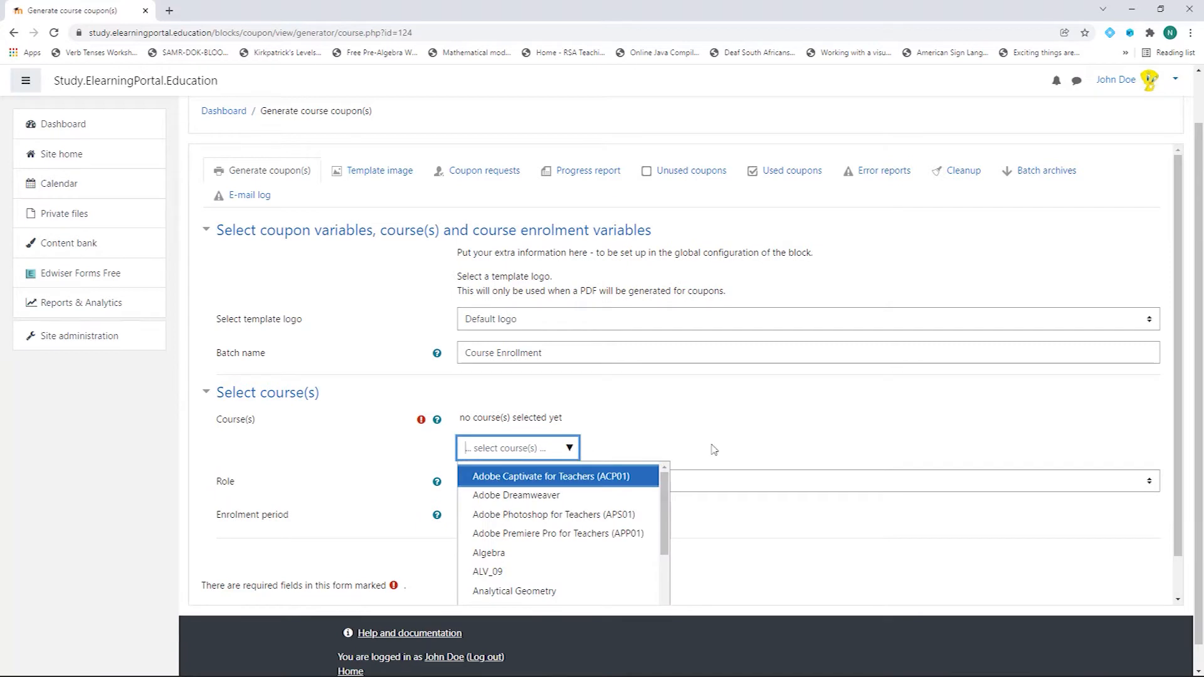
# Step: Add courses ACP01, APS01, CS01 and APP01 (Captivate, Photoshop, Camtasia, Premiere Pro) to the coupon
pyautogui.scroll(-1, 763, 432)
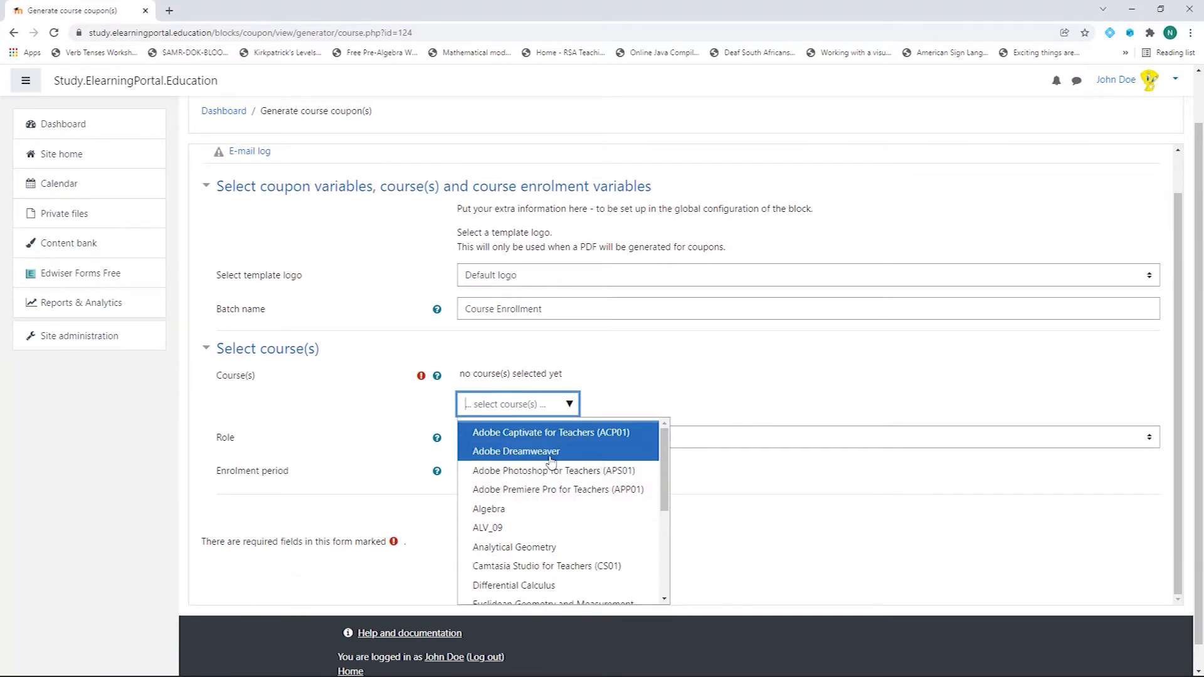
pyautogui.click(552, 434)
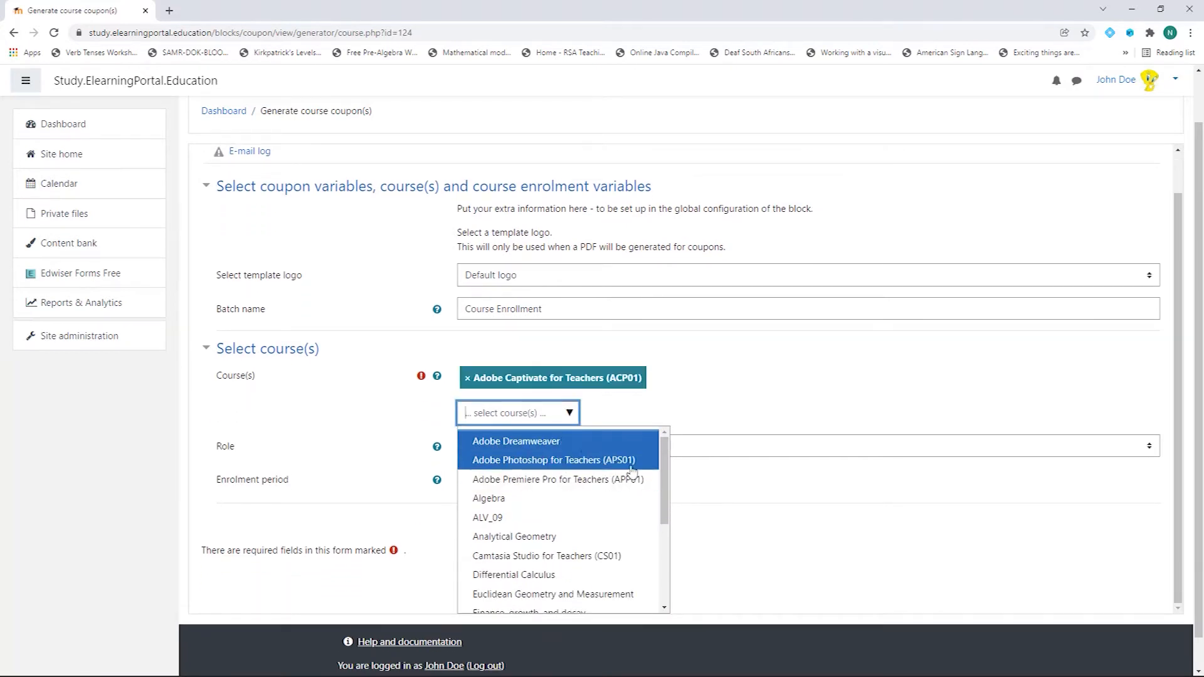
pyautogui.click(592, 463)
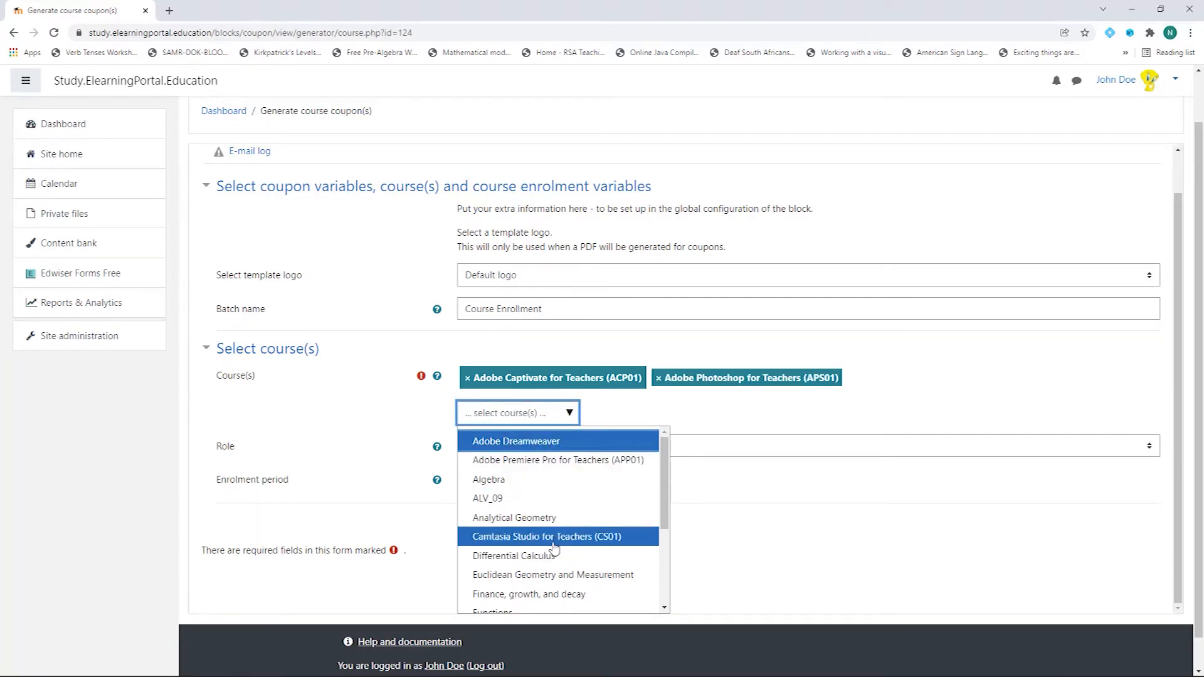
pyautogui.click(554, 546)
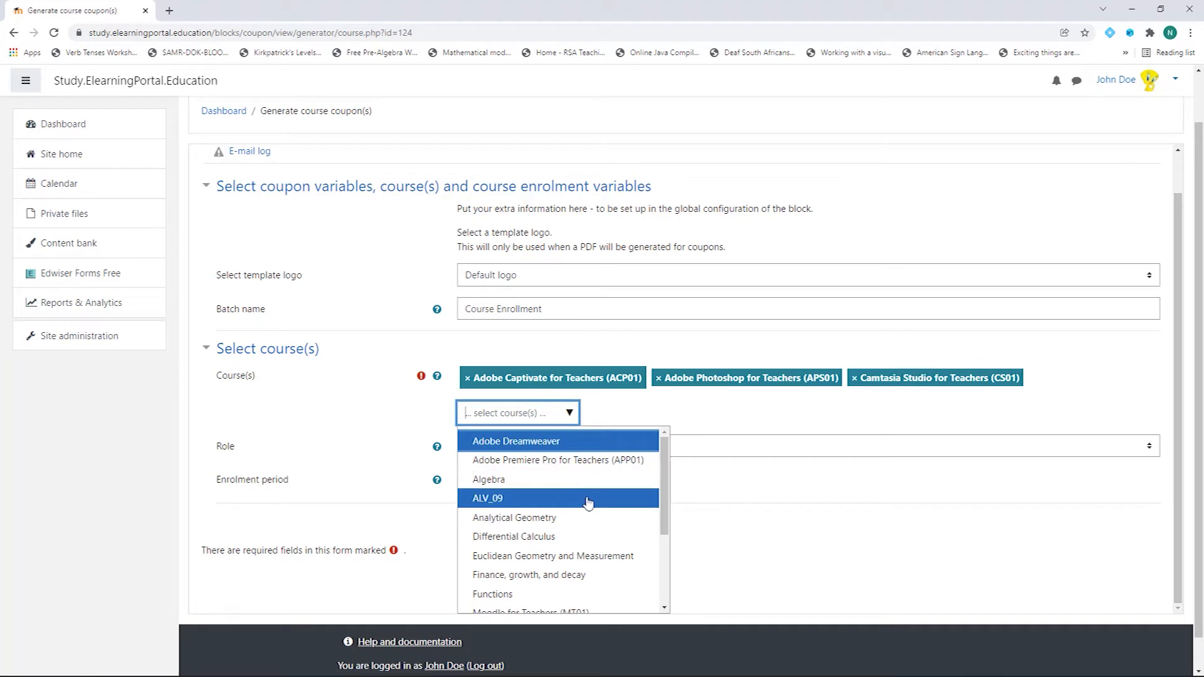
pyautogui.click(550, 464)
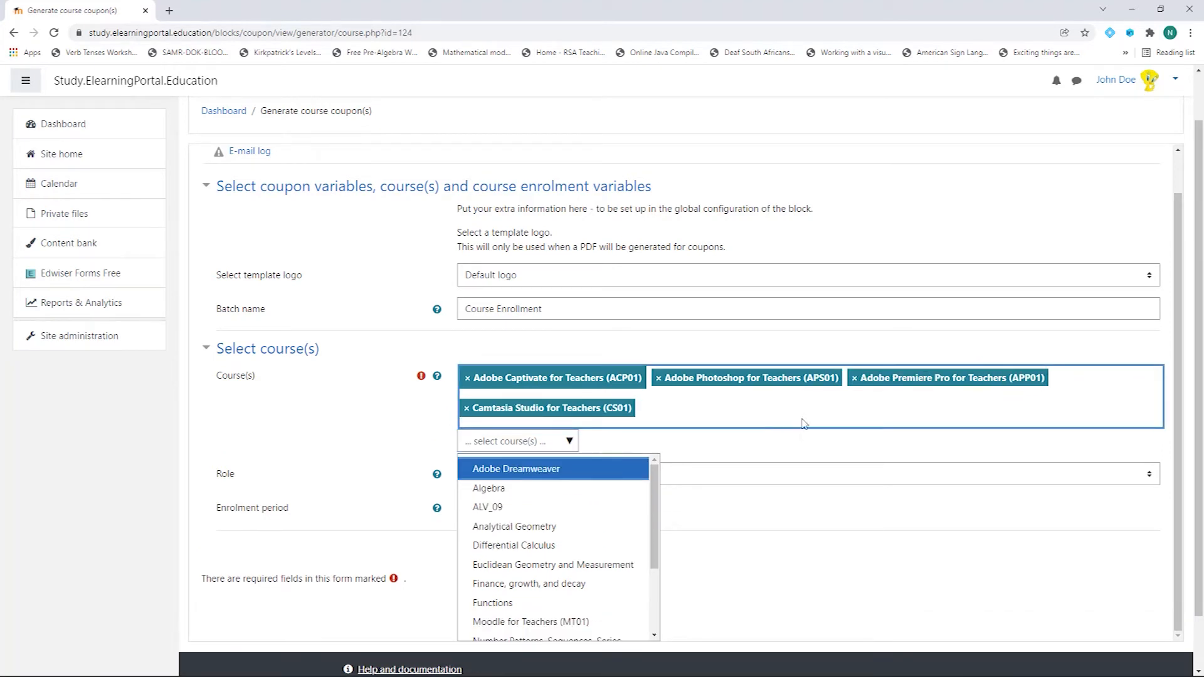
pyautogui.click(505, 450)
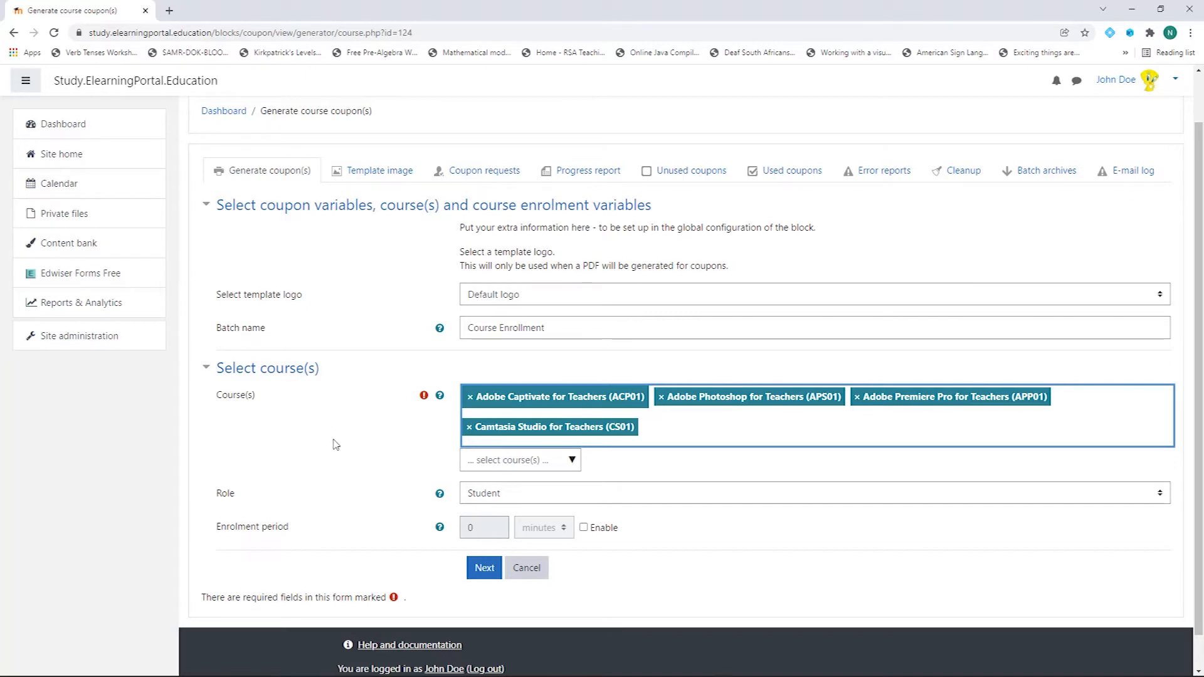
pyautogui.scroll(-1, 335, 445)
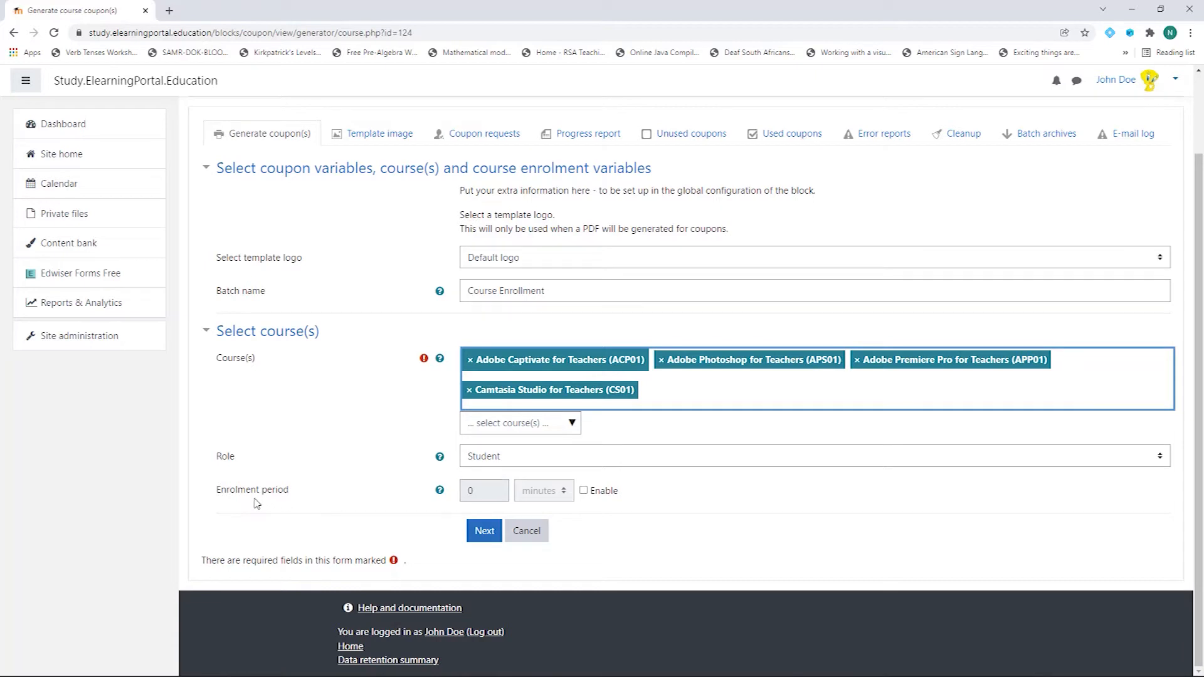
# Step: Keep the enrolment period disabled and continue with an arbitrary amount of coupons
pyautogui.click(586, 492)
pyautogui.click(543, 491)
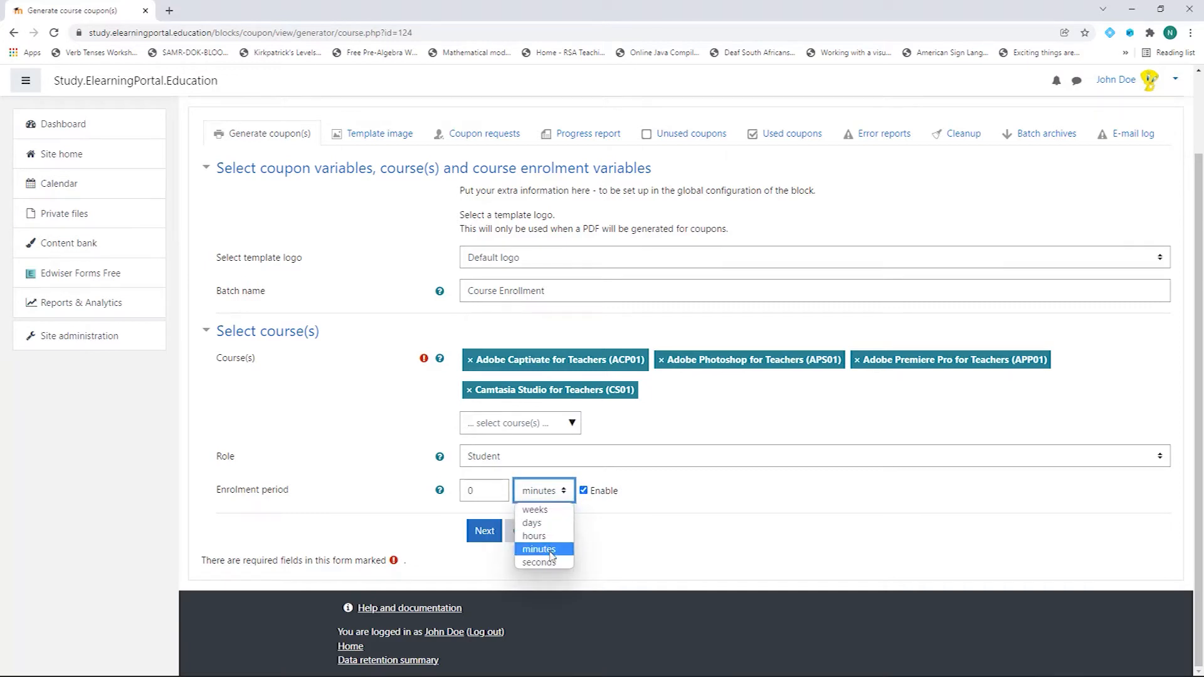
pyautogui.click(584, 490)
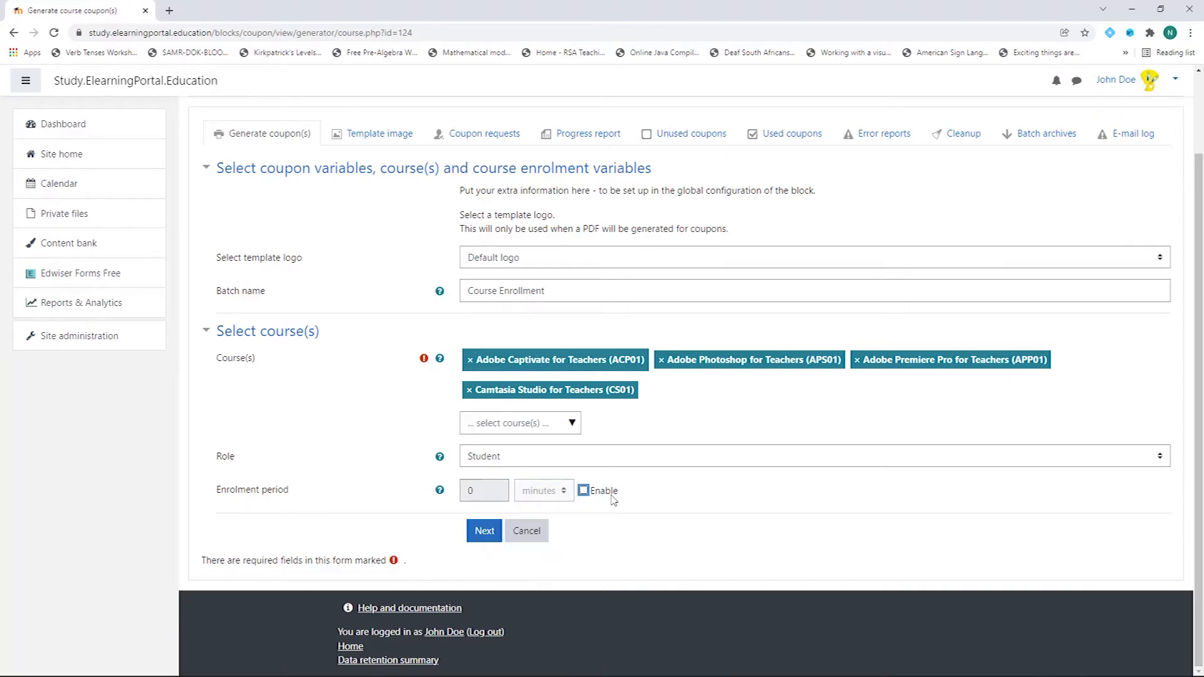
pyautogui.click(484, 532)
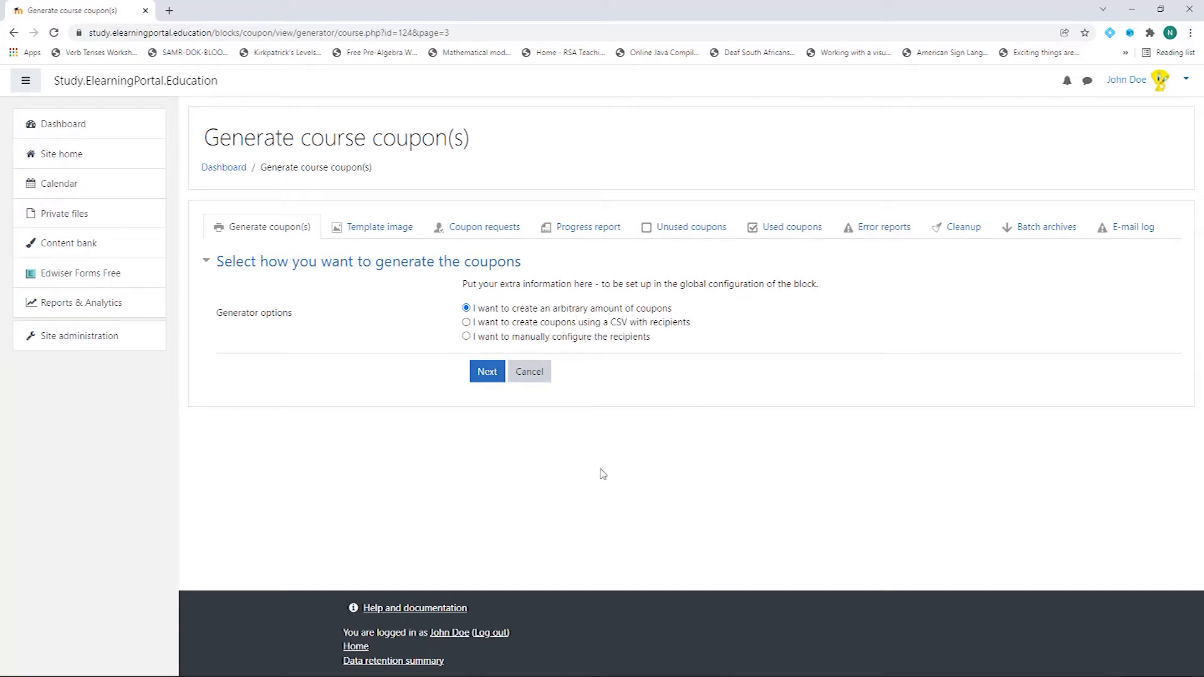
pyautogui.click(488, 373)
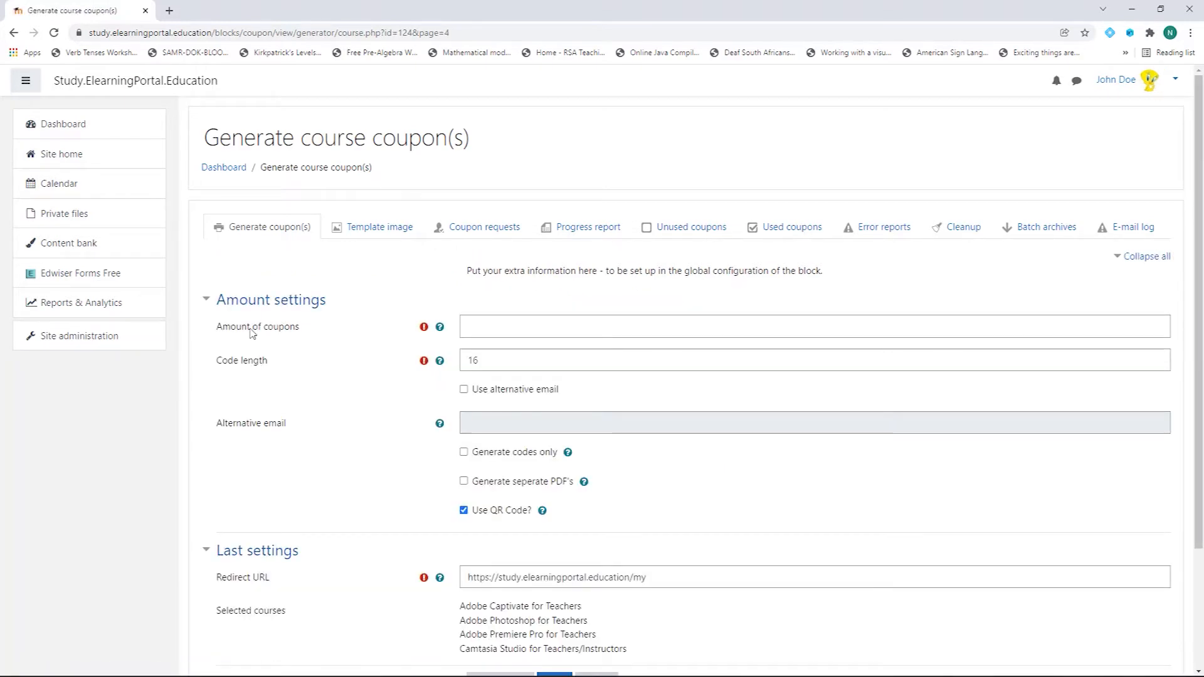
# Step: Set 10 coupons, review code length, redirect URL and the four selected courses, then preview the PDF
pyautogui.click(498, 326)
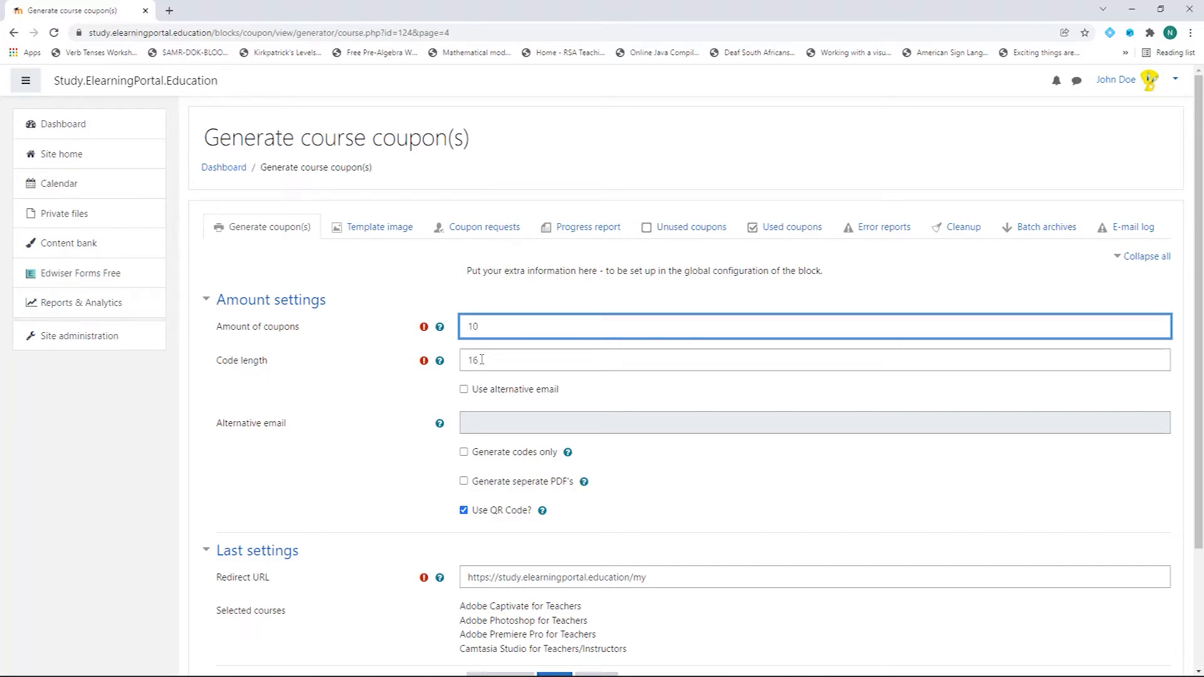
pyautogui.scroll(-2, 327, 399)
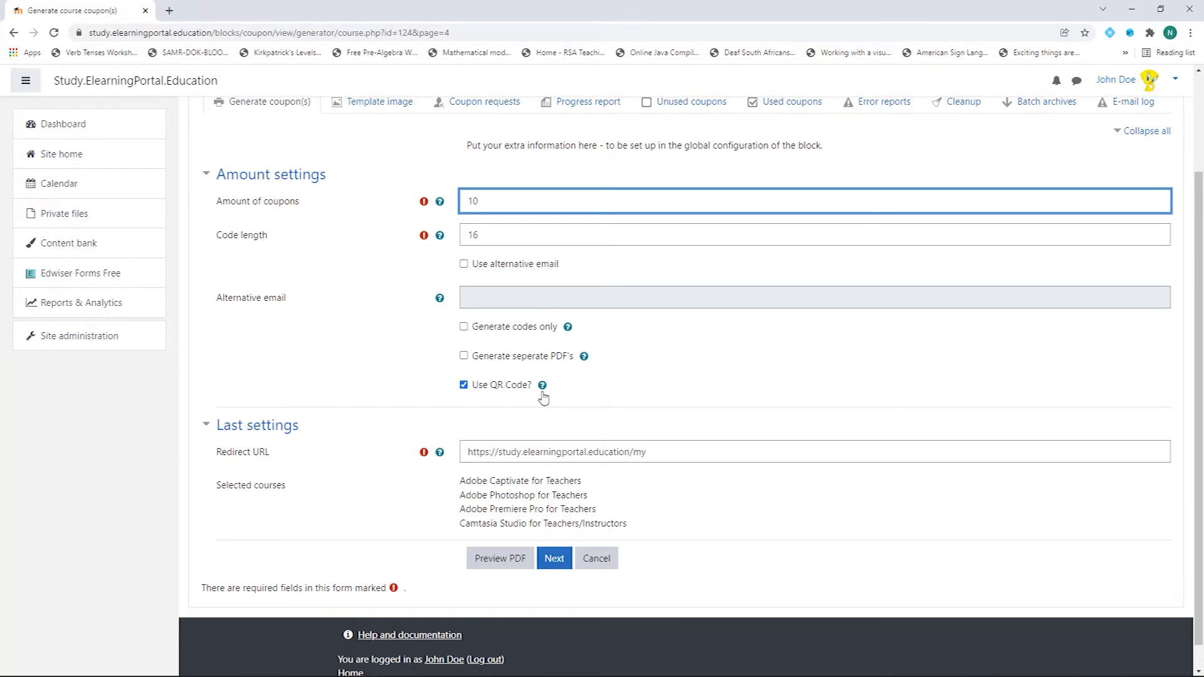
pyautogui.scroll(-1, 395, 393)
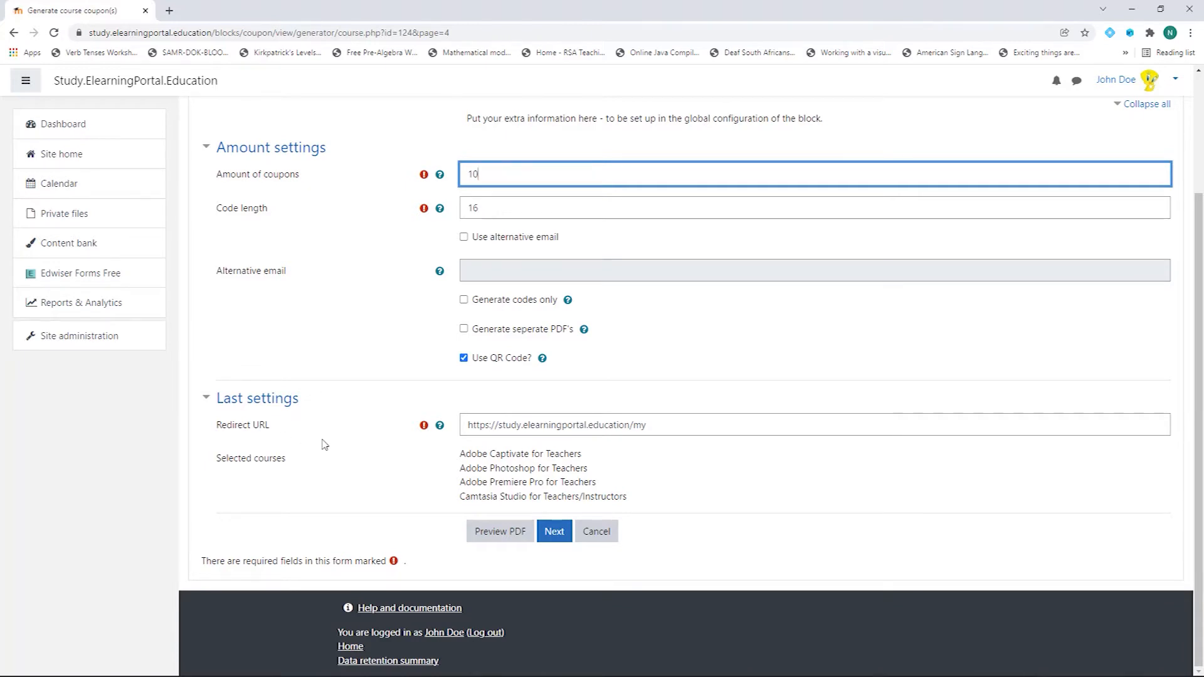
pyautogui.moveTo(467, 424); pyautogui.dragTo(664, 418)
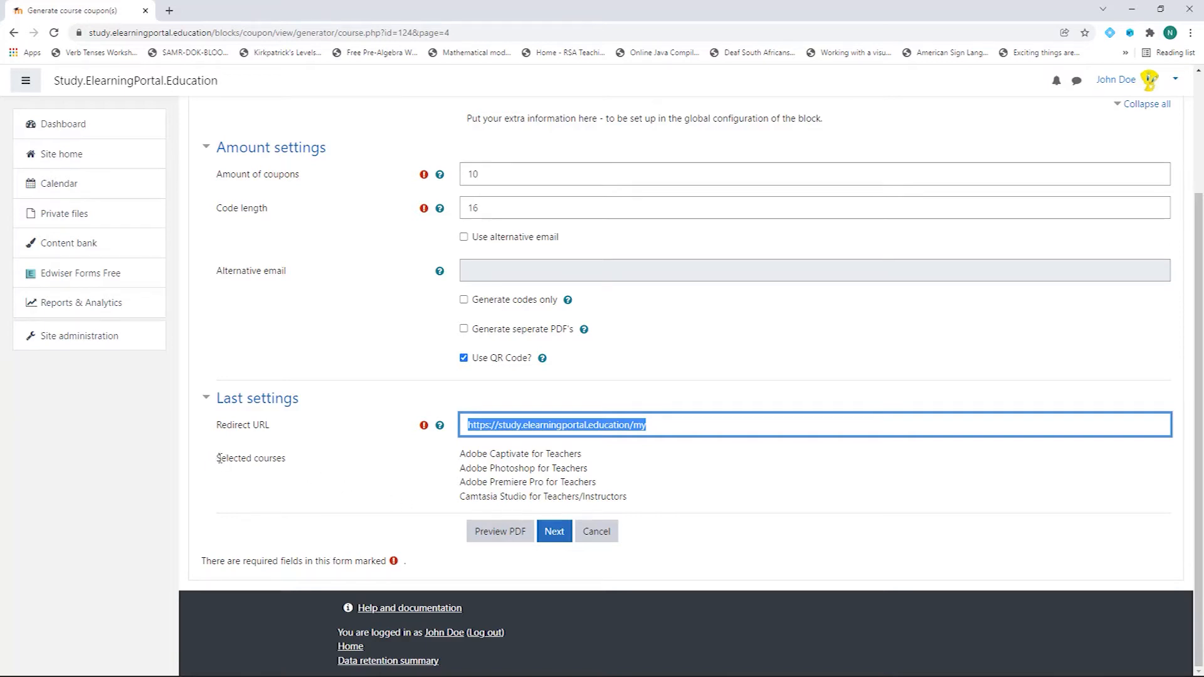
pyautogui.moveTo(216, 462); pyautogui.dragTo(296, 461)
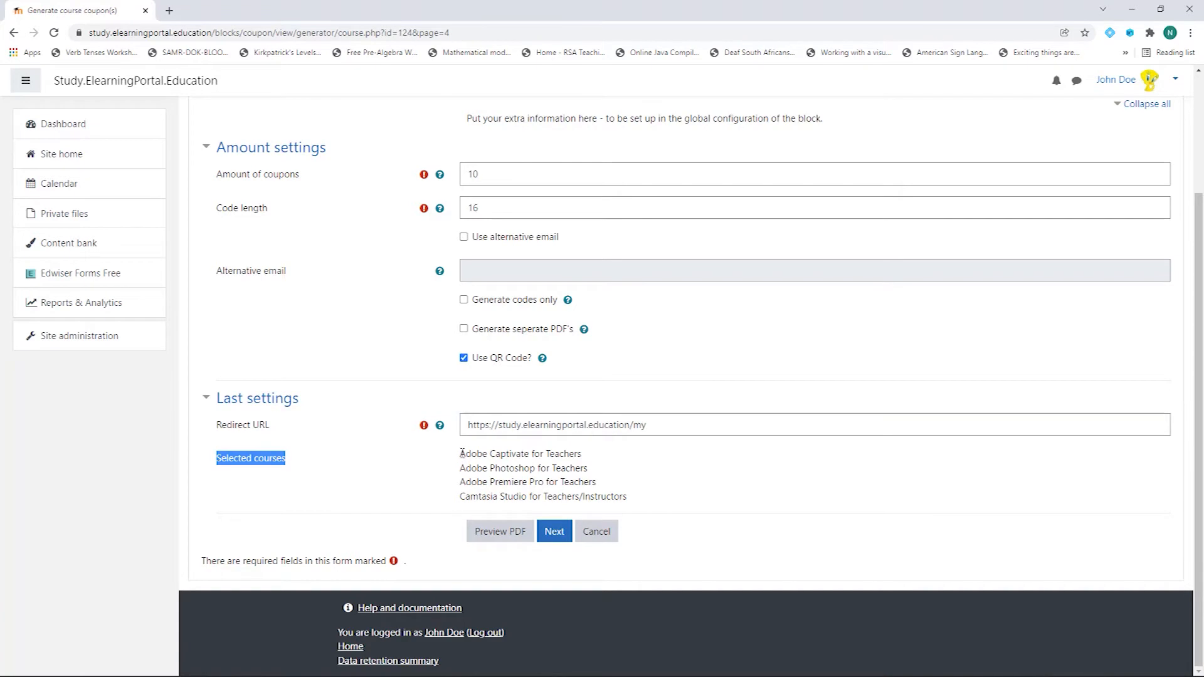
pyautogui.moveTo(461, 453); pyautogui.dragTo(637, 502)
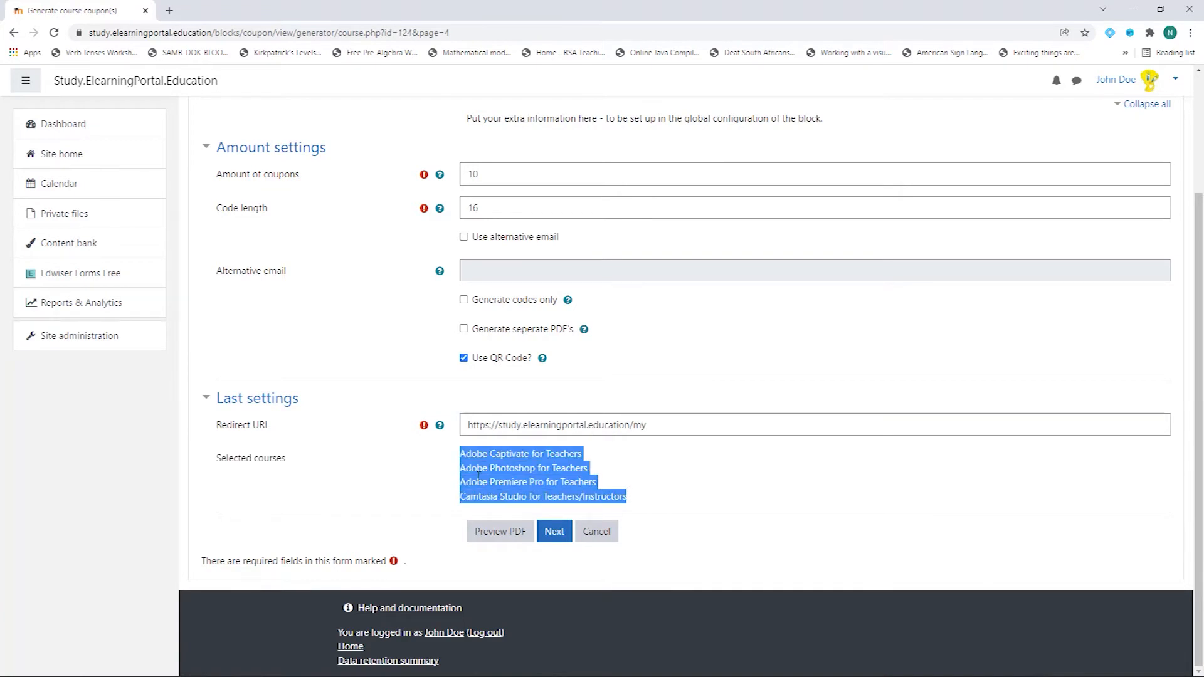
pyautogui.click(364, 488)
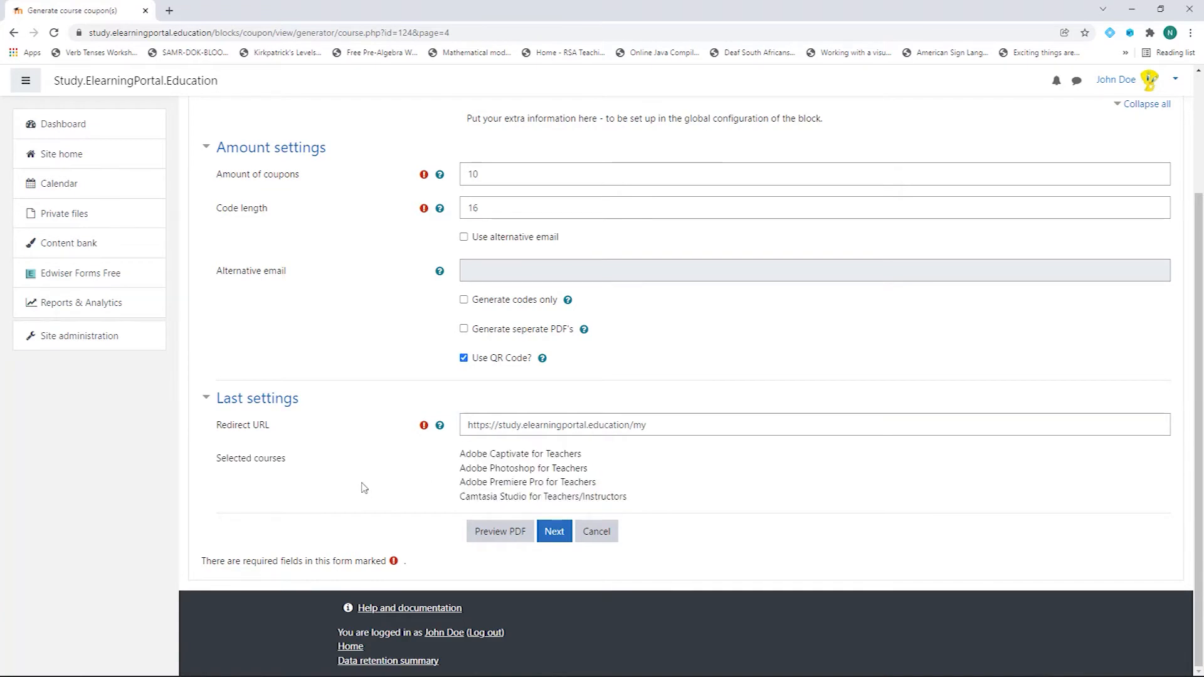
pyautogui.click(500, 532)
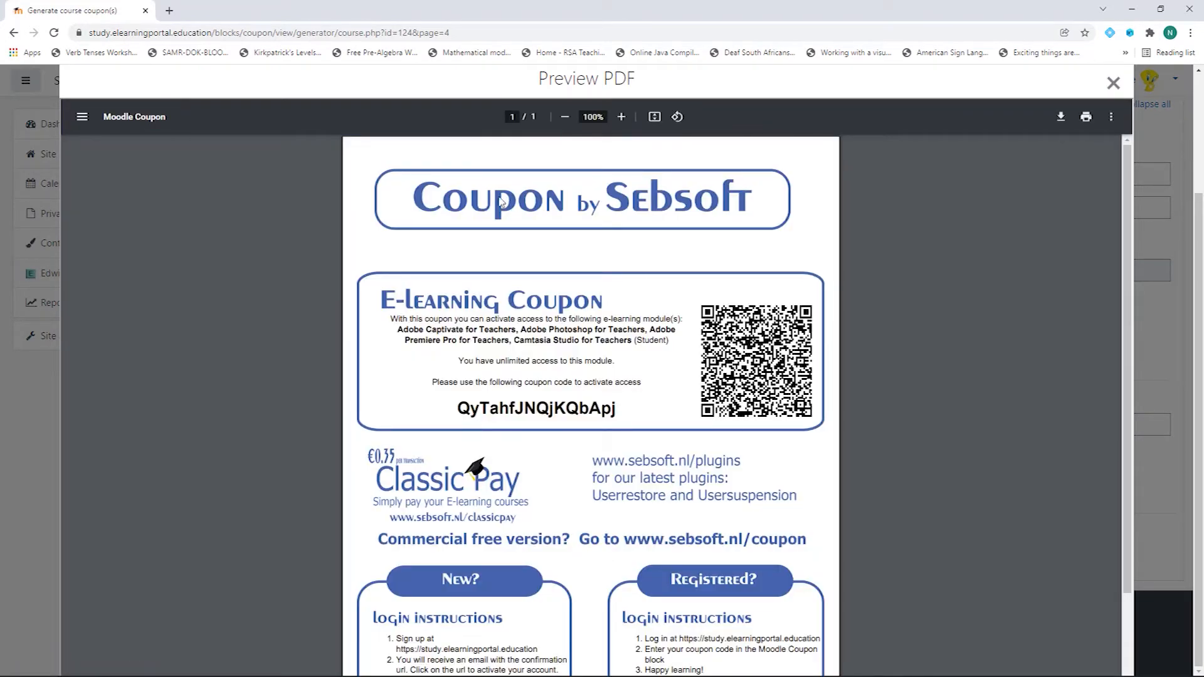
# Step: Inspect the sample coupon code in the PDF preview and close it
pyautogui.scroll(-1, 580, 380)
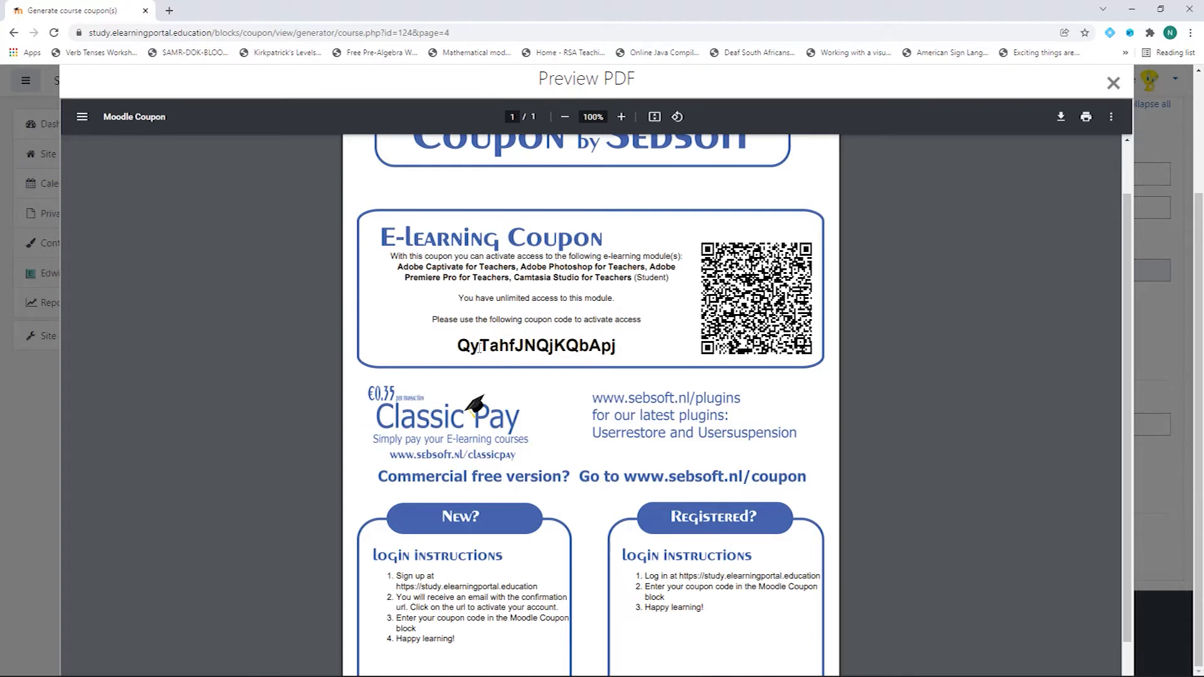
pyautogui.moveTo(457, 344); pyautogui.dragTo(639, 345)
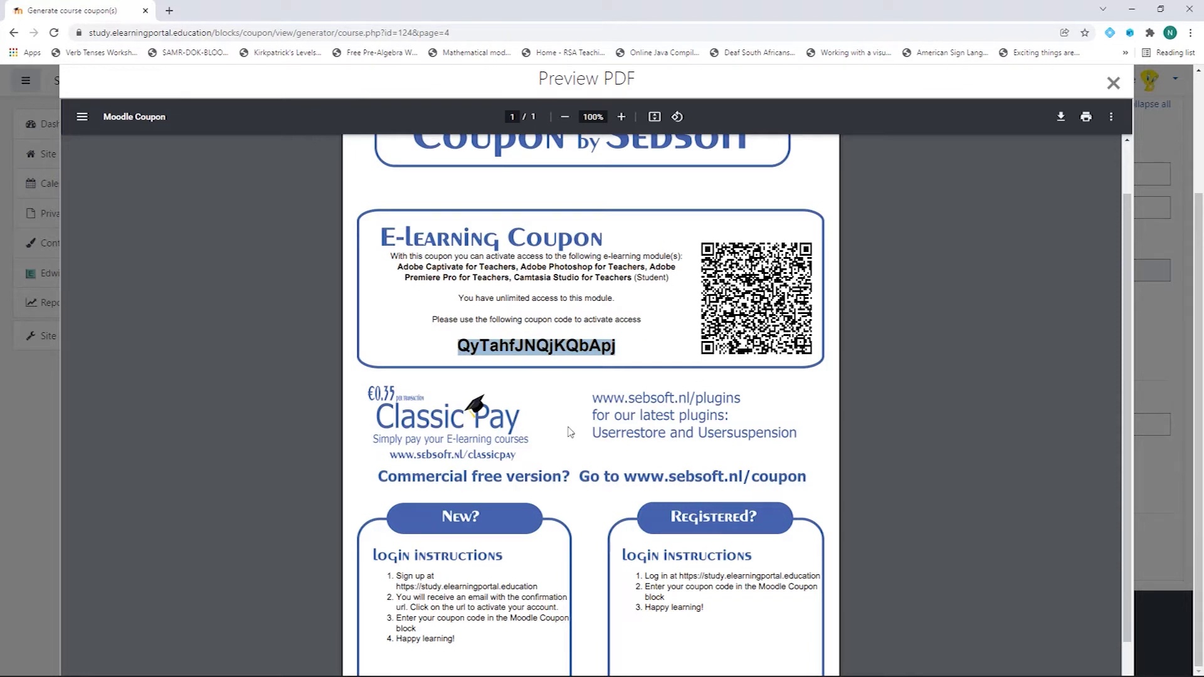
pyautogui.scroll(-1, 678, 316)
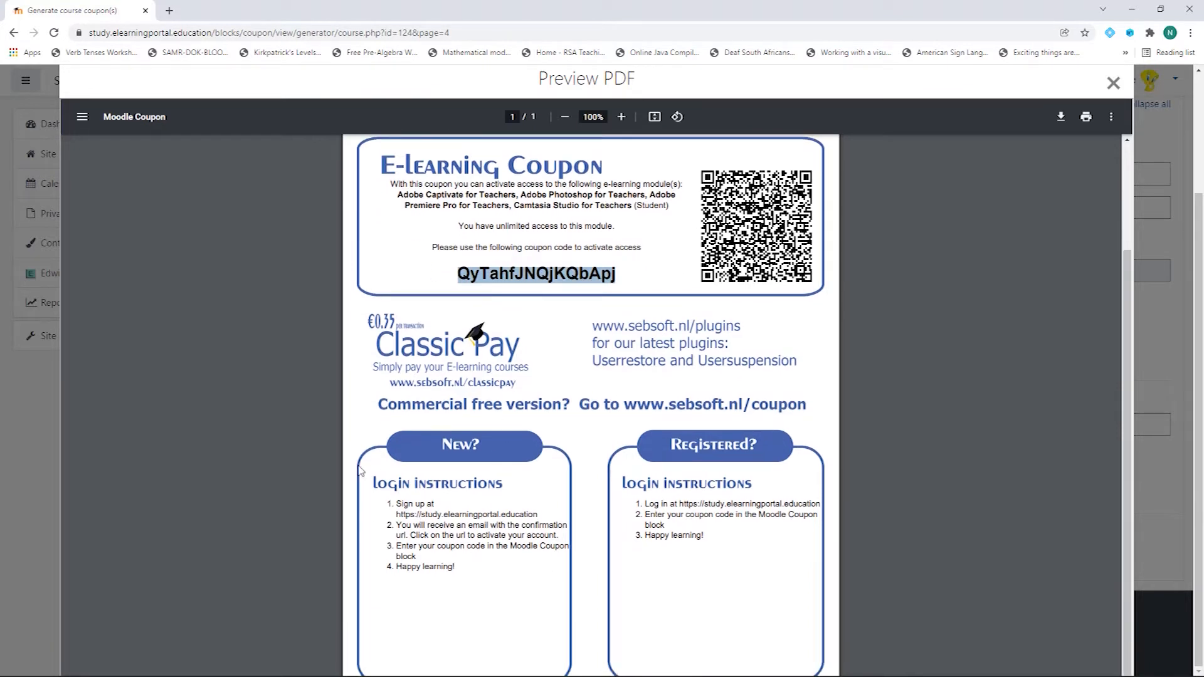
pyautogui.scroll(2, 481, 534)
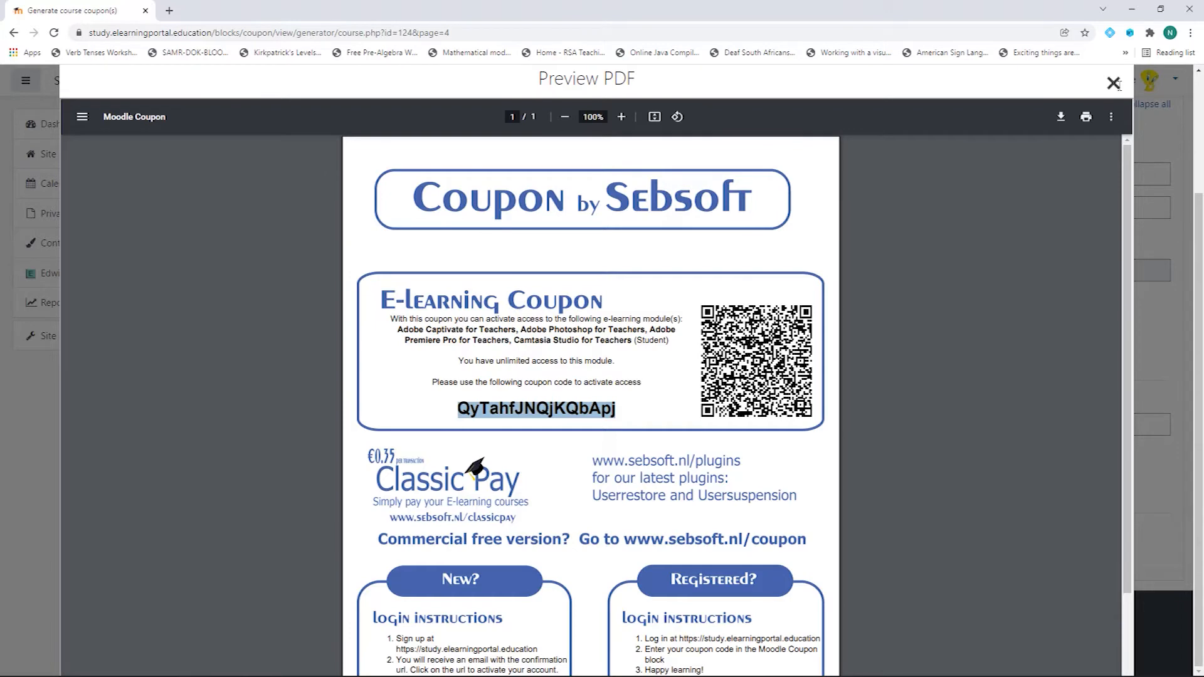
pyautogui.click(1113, 82)
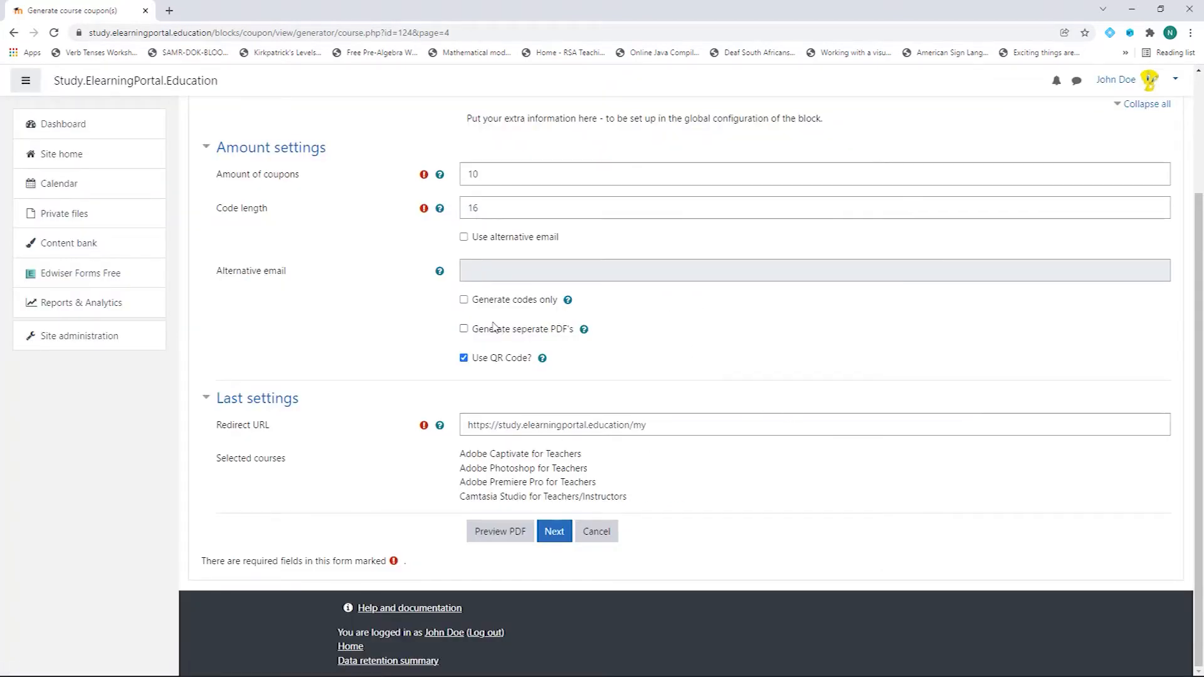
# Step: Turn on Generate codes only and check the resulting coupon preview
pyautogui.click(464, 300)
pyautogui.click(495, 533)
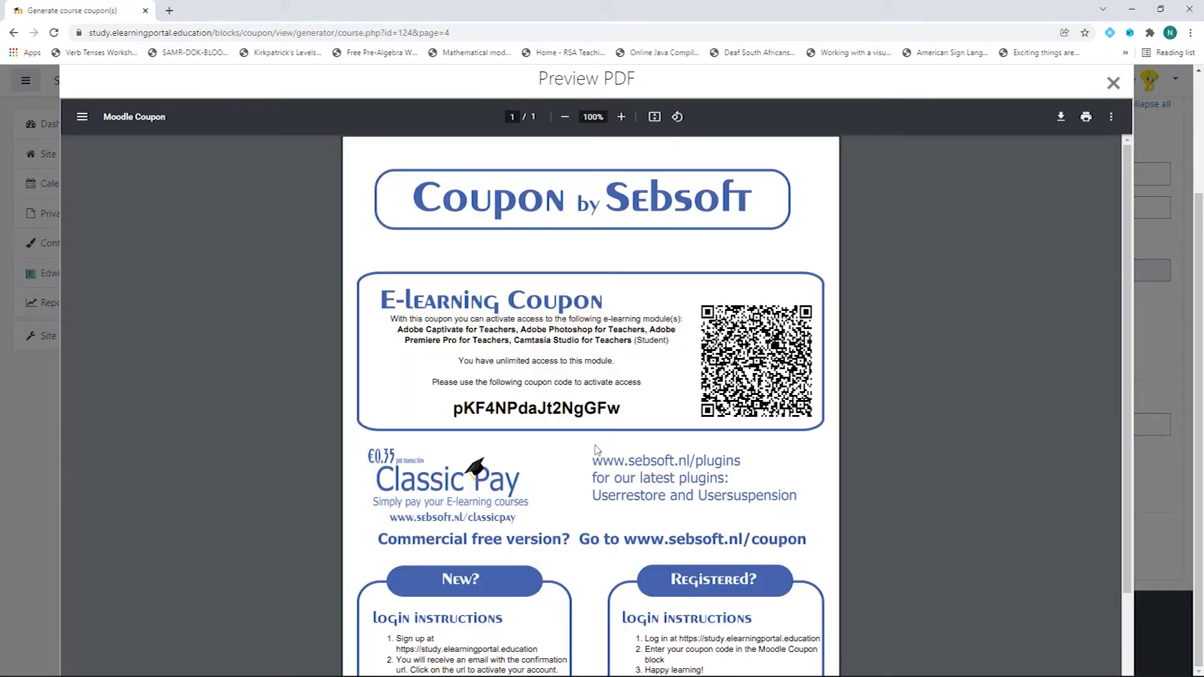
pyautogui.moveTo(449, 413); pyautogui.dragTo(683, 411)
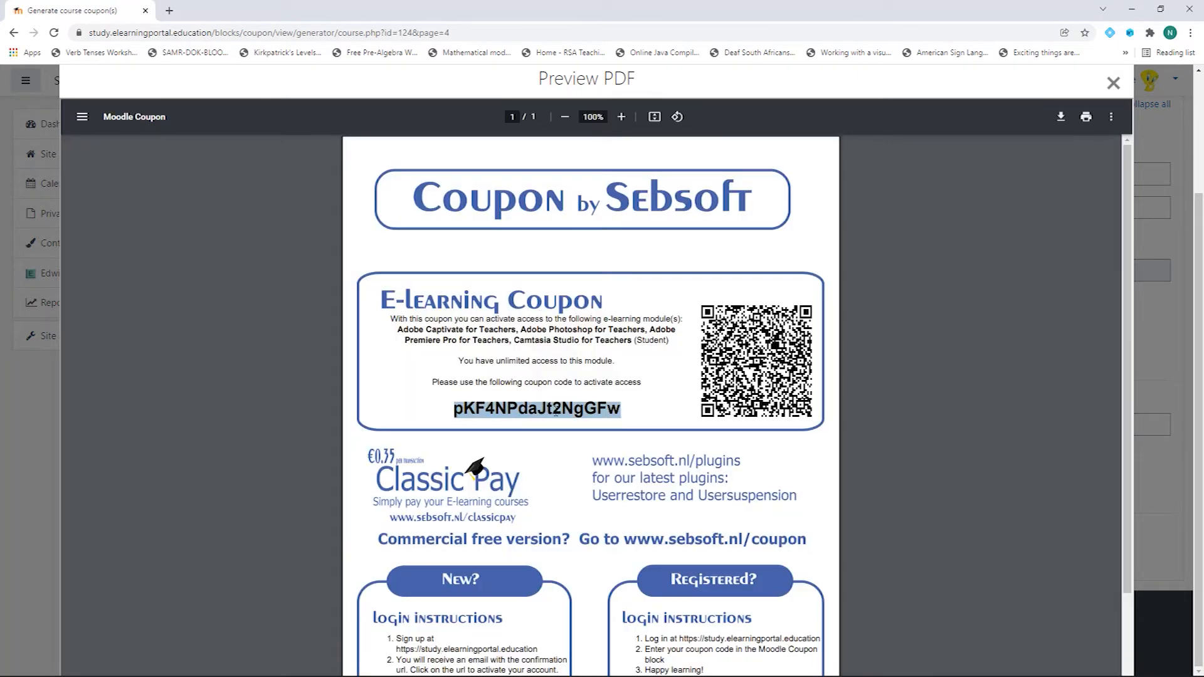
pyautogui.click(1114, 82)
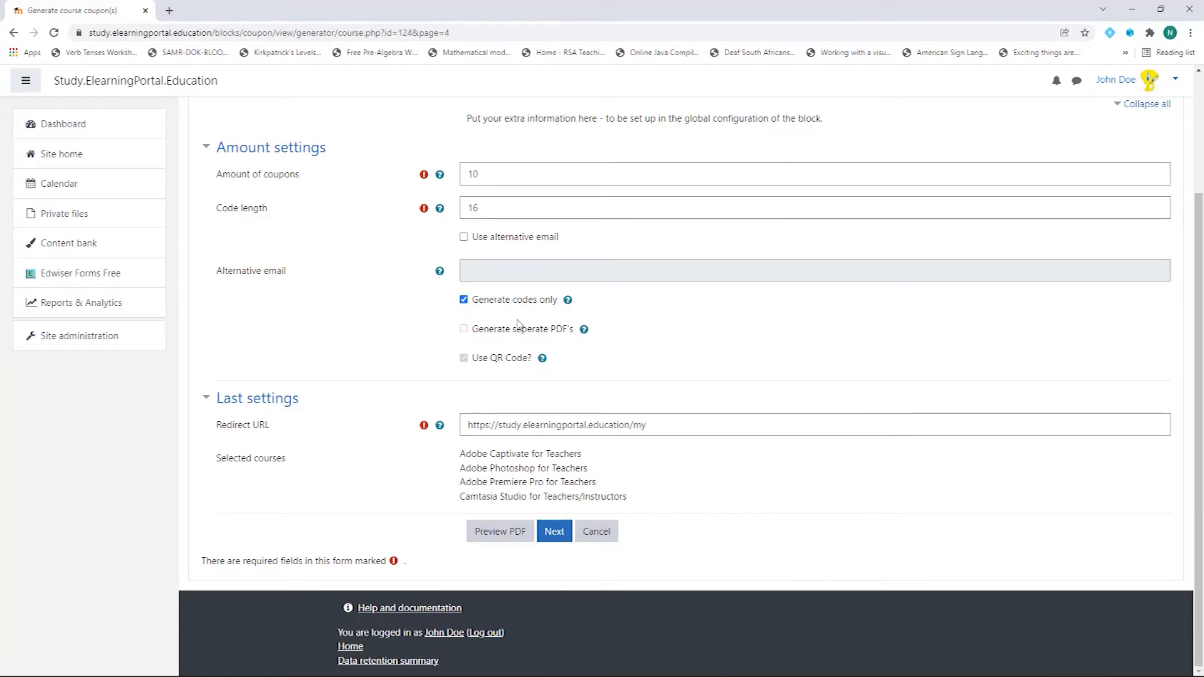
# Step: Turn Generate codes only off again and generate the 10 coupons
pyautogui.click(464, 301)
pyautogui.click(554, 533)
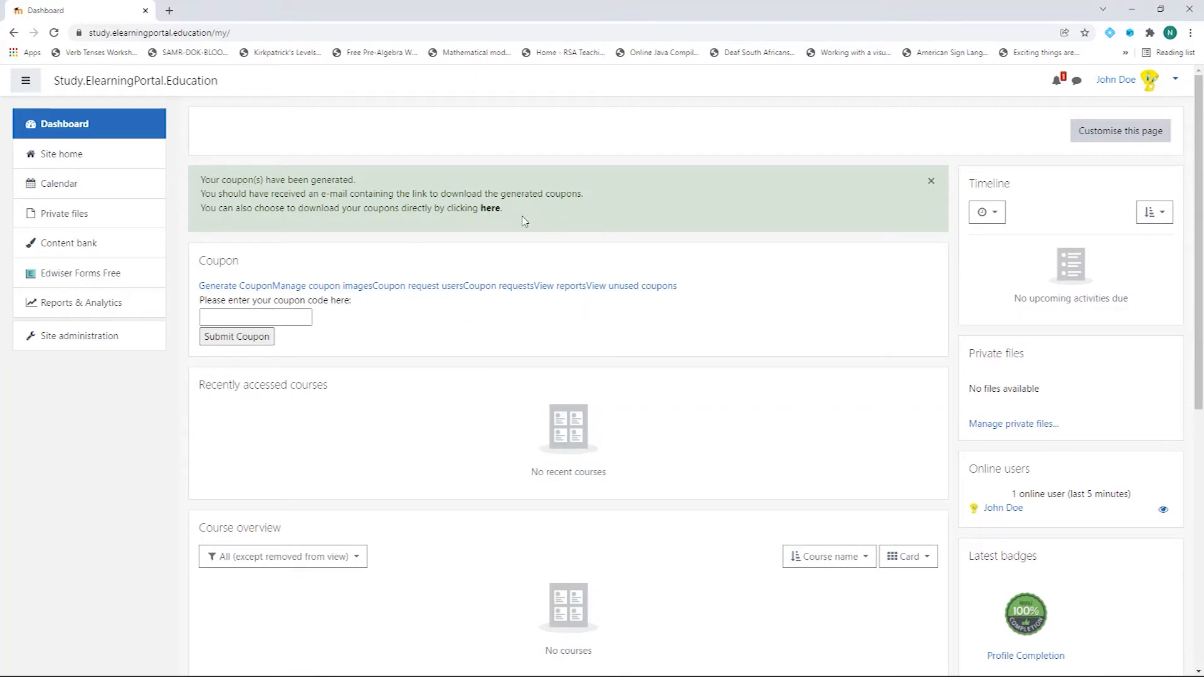
# Step: Go to the Download your coupons page and download the coupons PDF
pyautogui.click(490, 209)
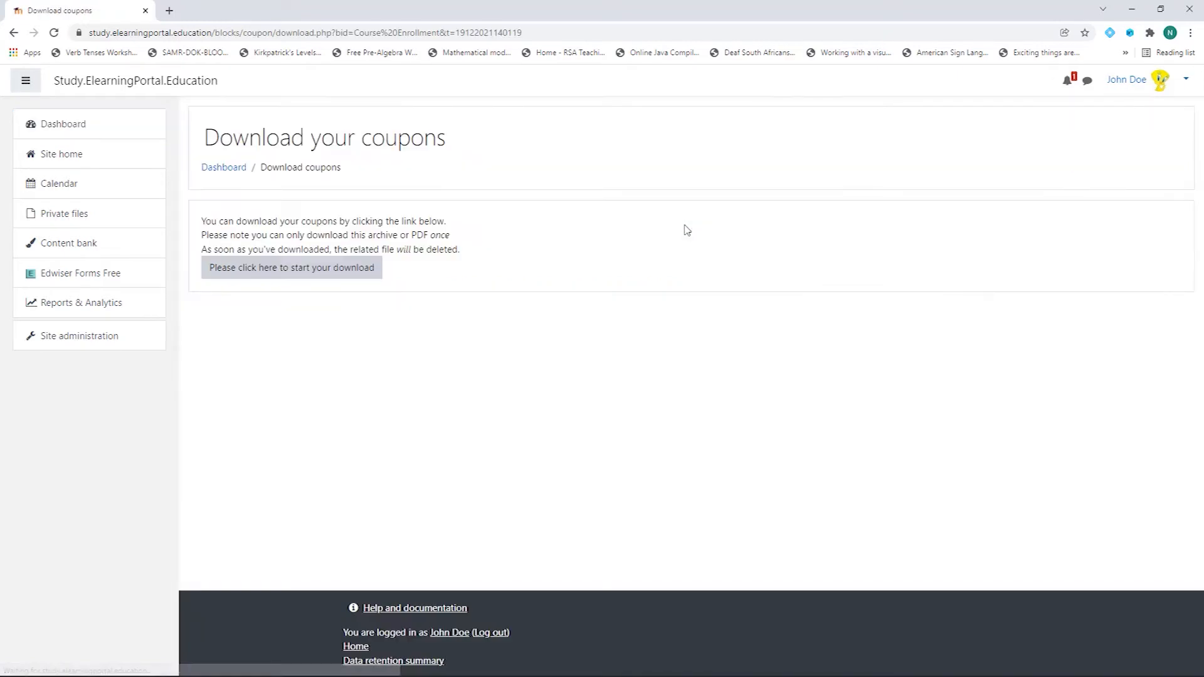
pyautogui.click(310, 275)
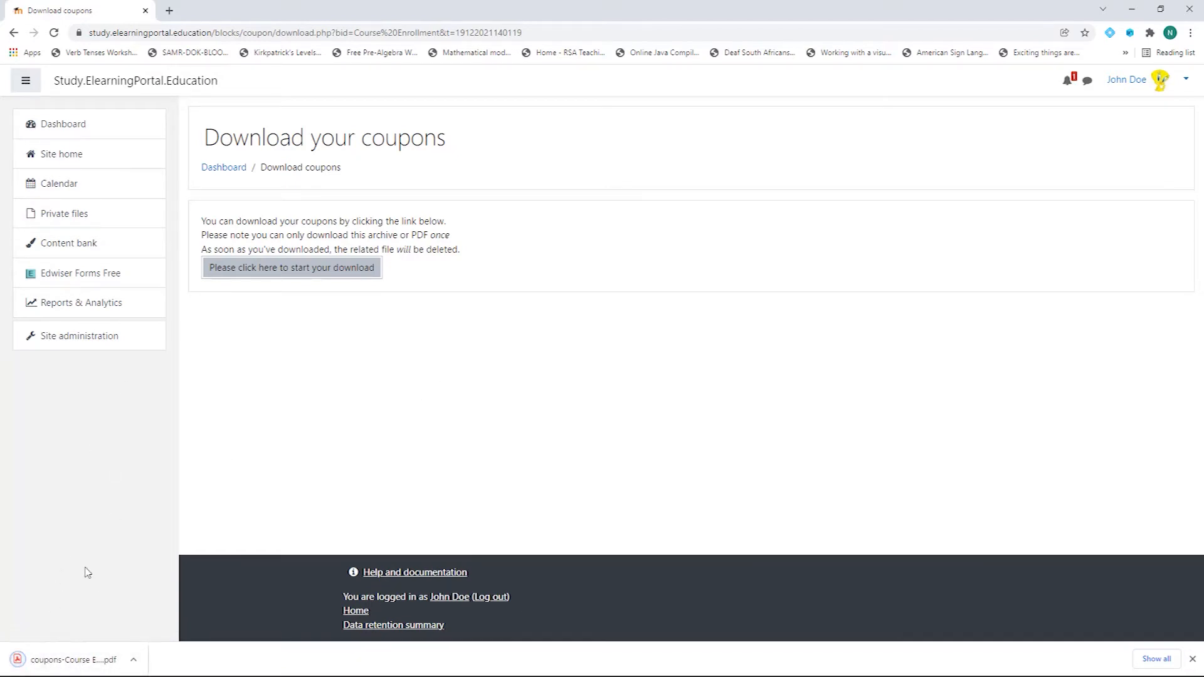
pyautogui.click(80, 668)
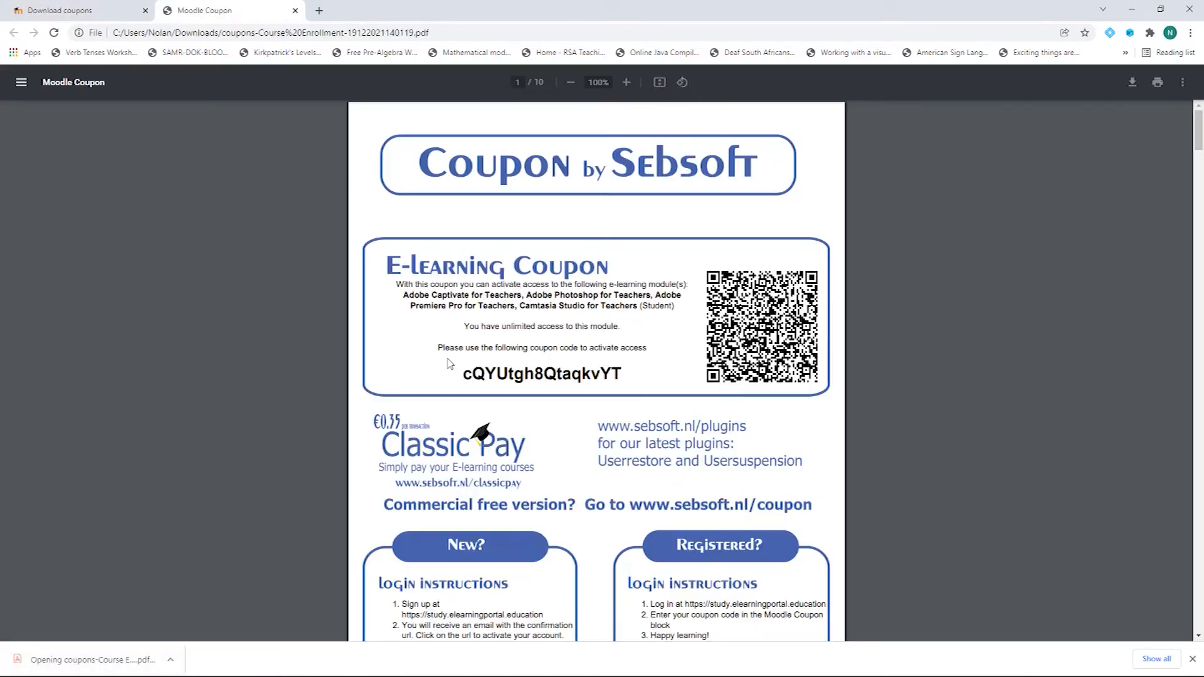
pyautogui.scroll(-15, 553, 447)
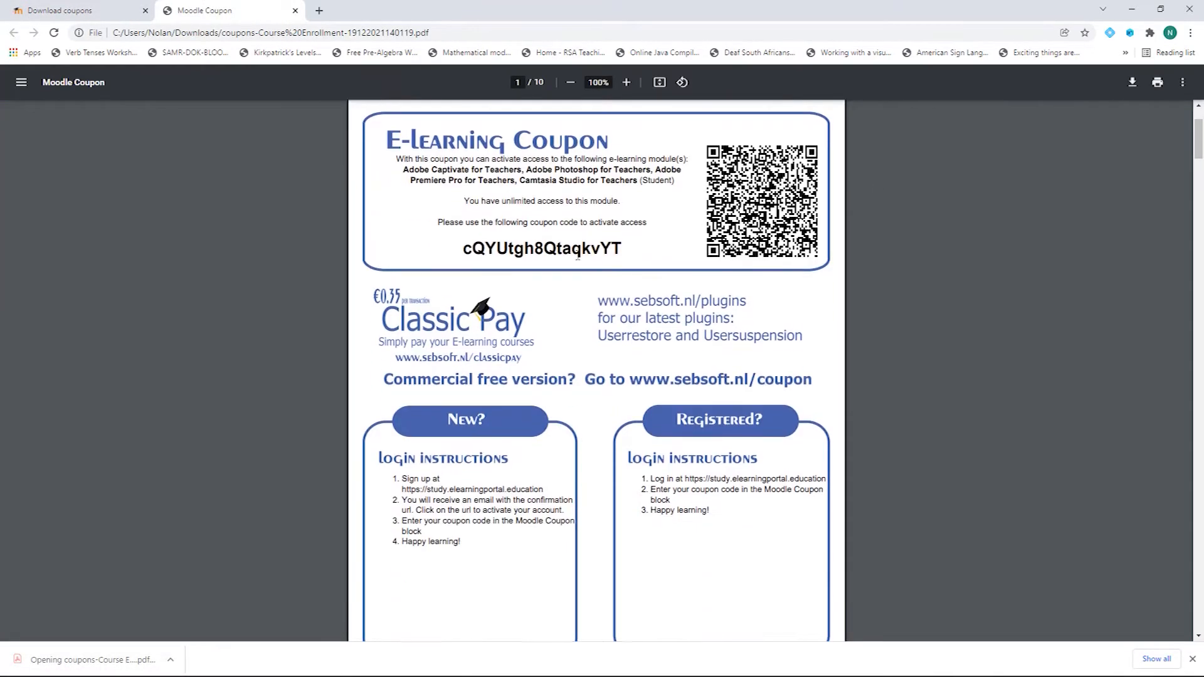
pyautogui.scroll(-20, 560, 393)
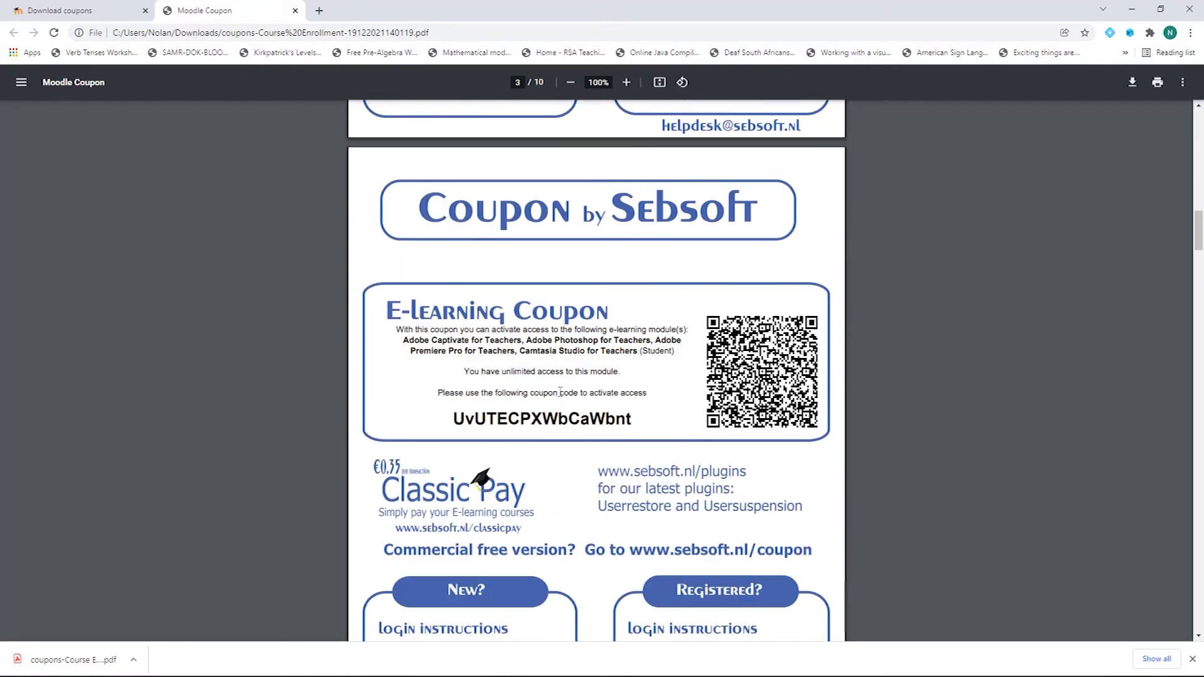
pyautogui.scroll(-20, 561, 393)
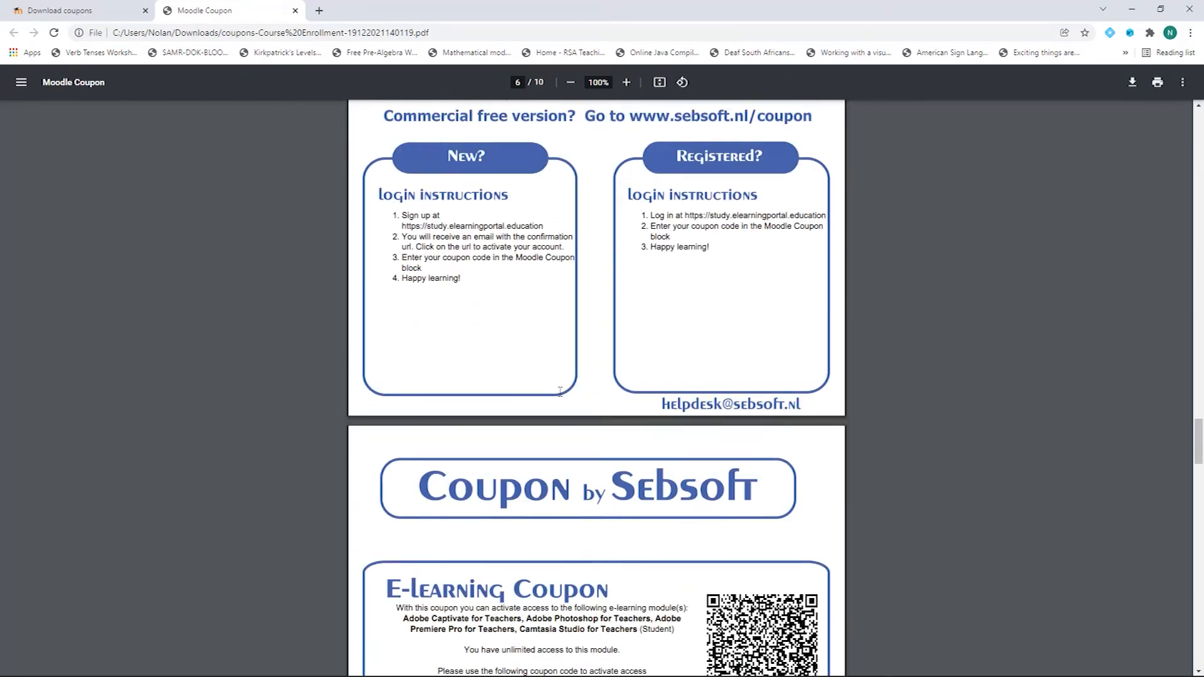
pyautogui.scroll(-15, 560, 392)
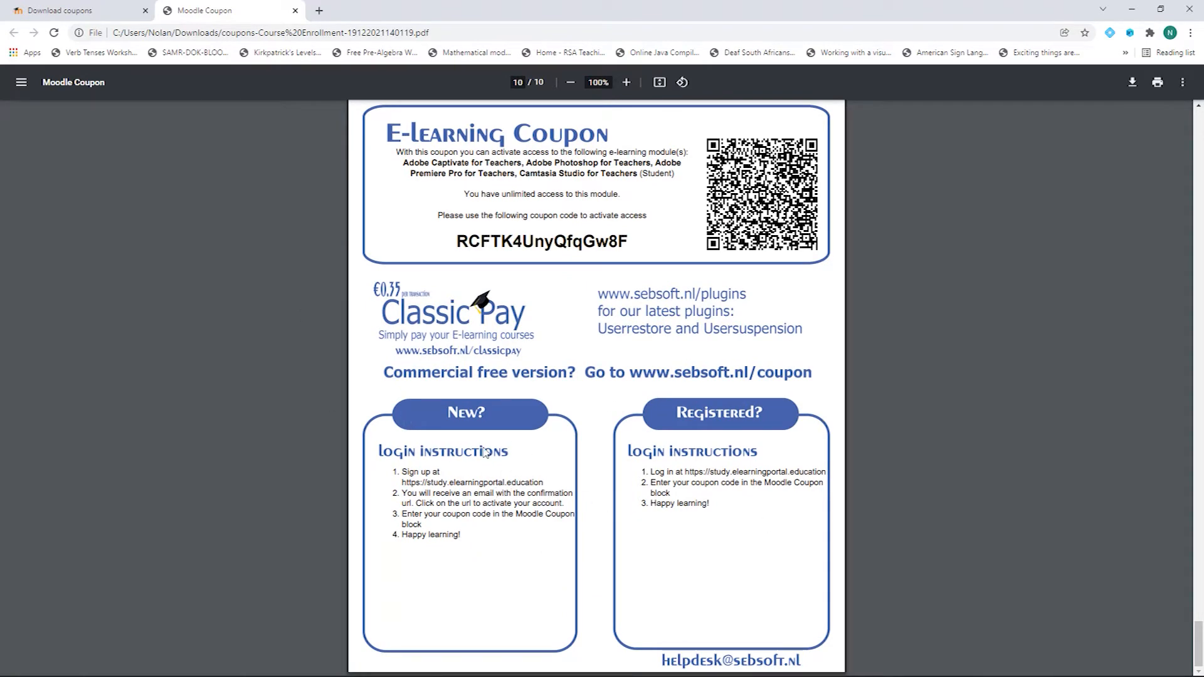
pyautogui.scroll(8, 499, 459)
pyautogui.scroll(20, 498, 460)
pyautogui.scroll(20, 498, 459)
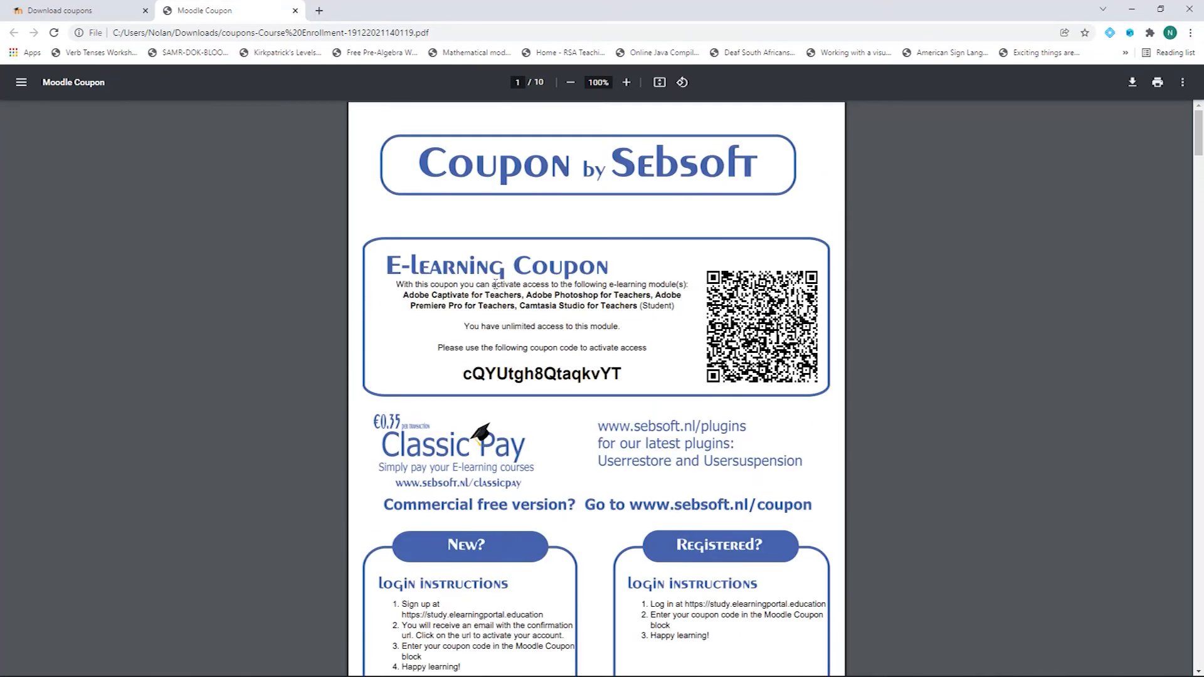
pyautogui.click(296, 10)
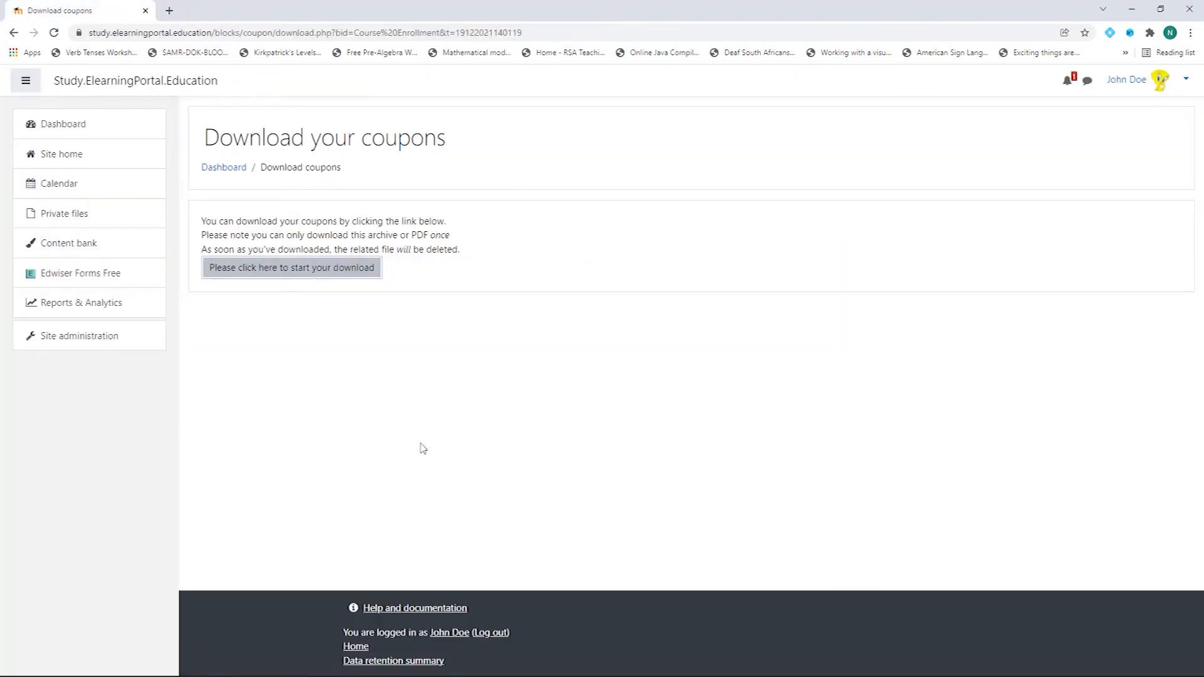
# Step: Go back to the Dashboard from the left navigation
pyautogui.click(60, 129)
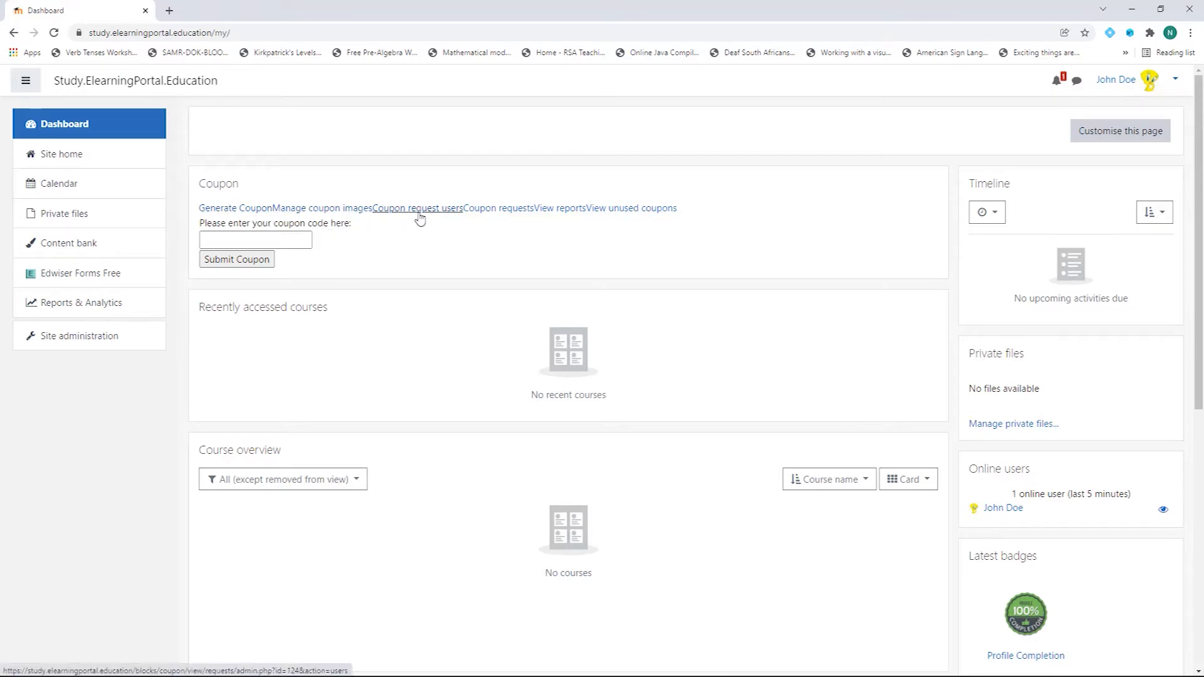
# Step: Open the Coupon block's reports, expand the filter, and show the Unused coupons tab
pyautogui.click(556, 213)
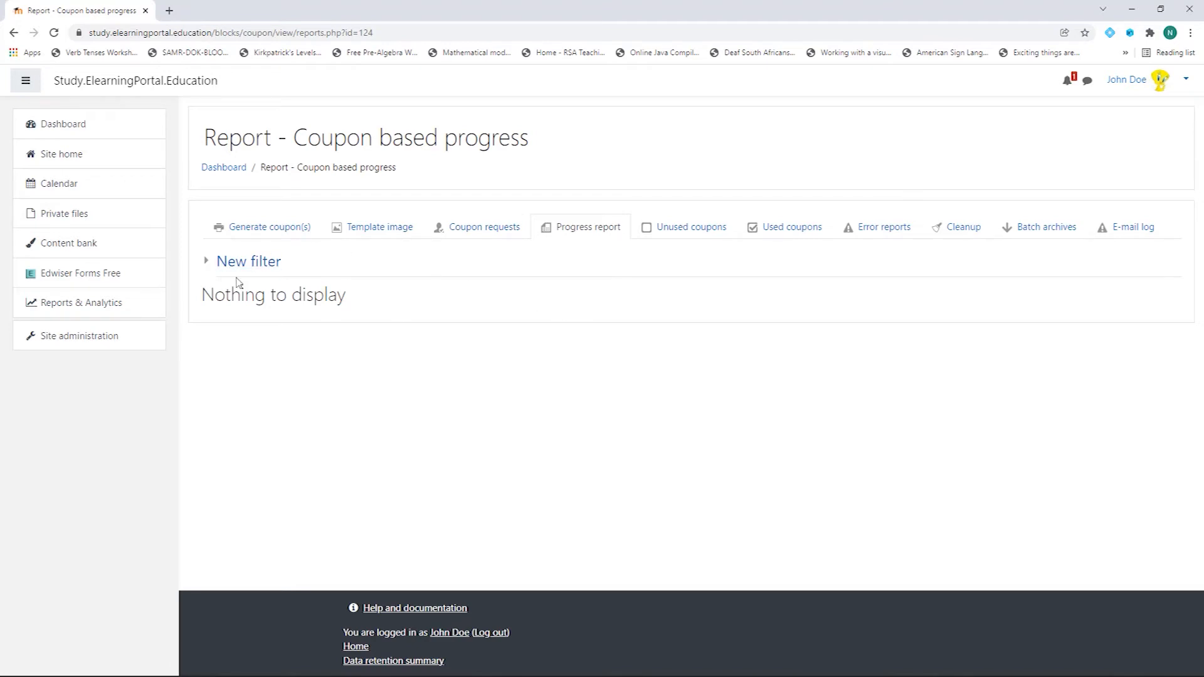
pyautogui.click(210, 262)
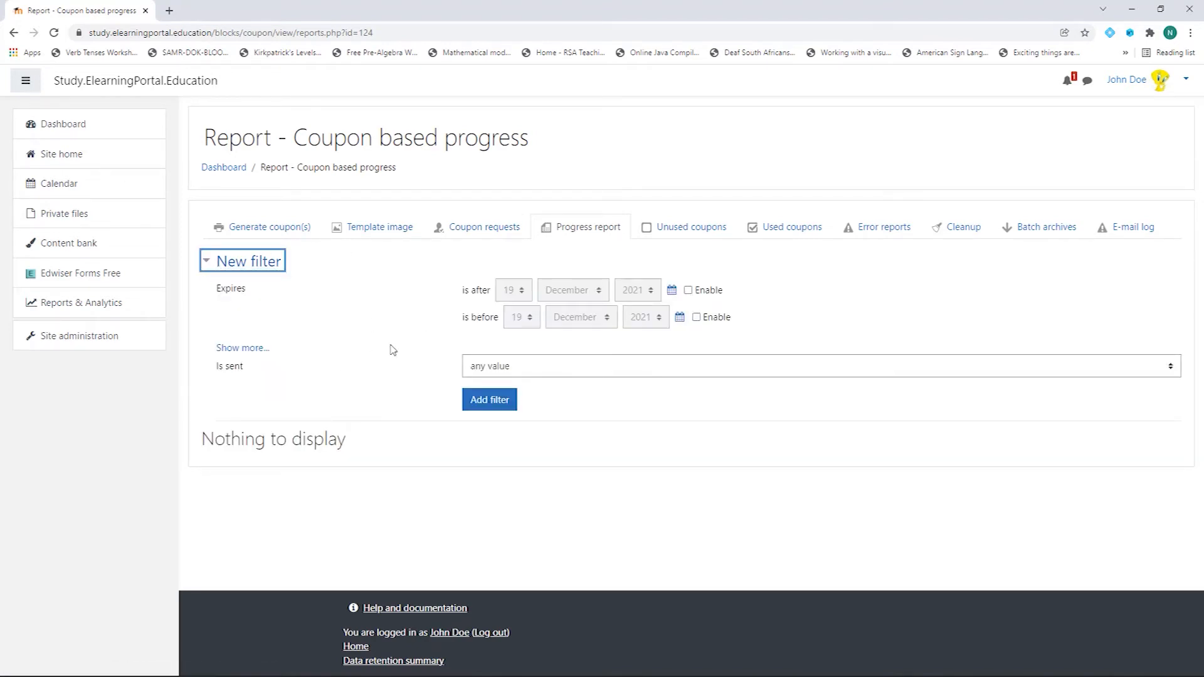
pyautogui.click(693, 232)
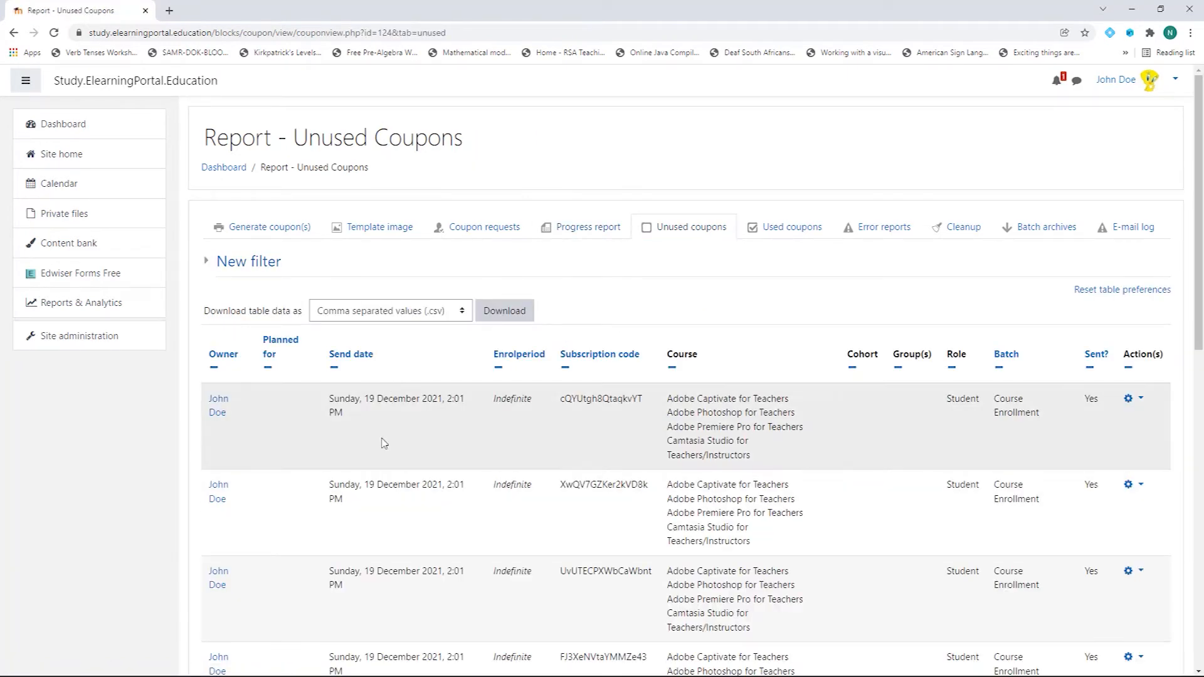
# Step: Delete the first five unused coupons using each row's Delete coupon action
pyautogui.scroll(-2, 384, 444)
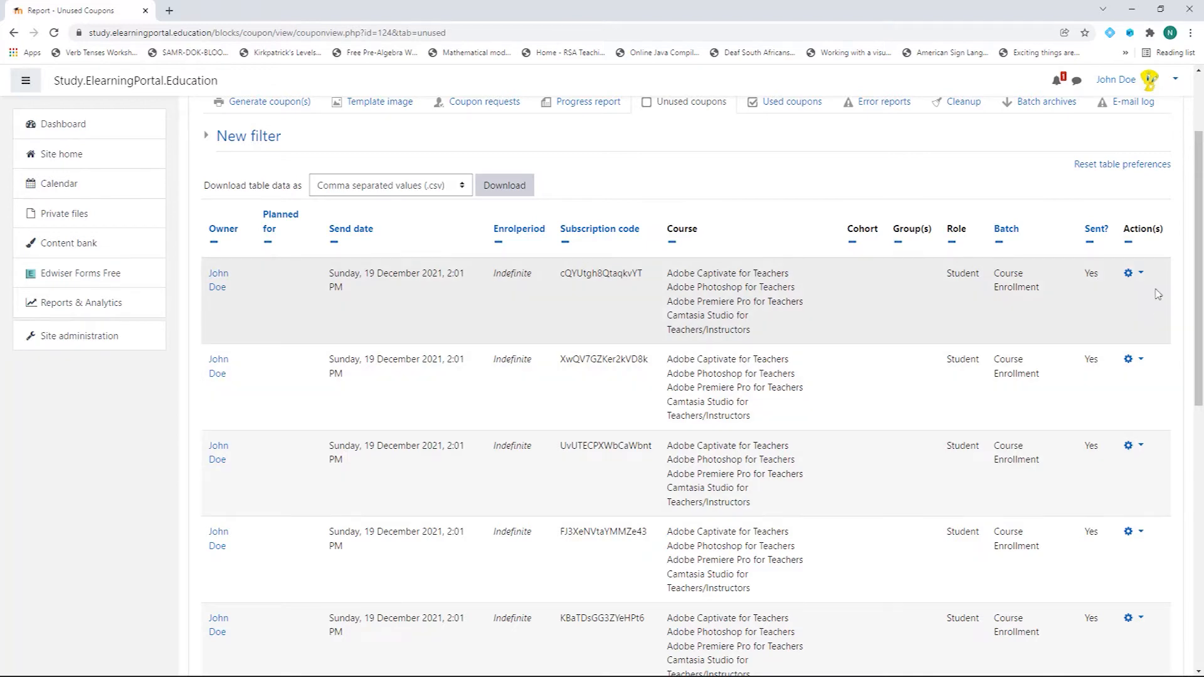
pyautogui.click(1141, 276)
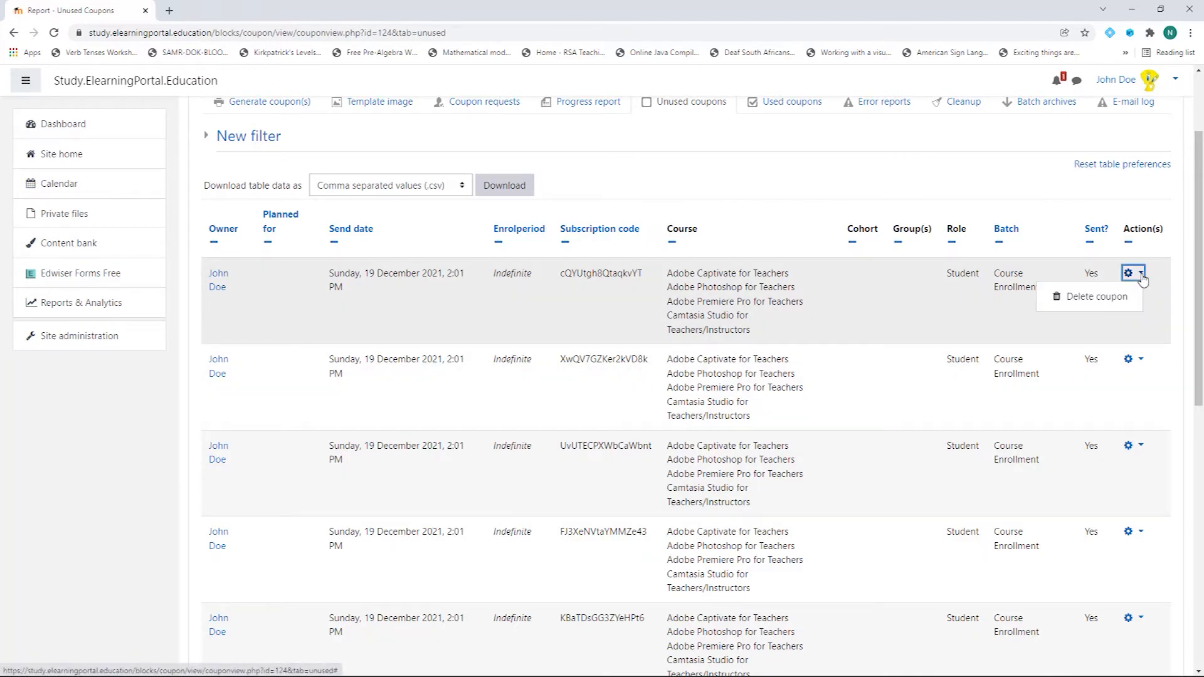
pyautogui.click(1102, 300)
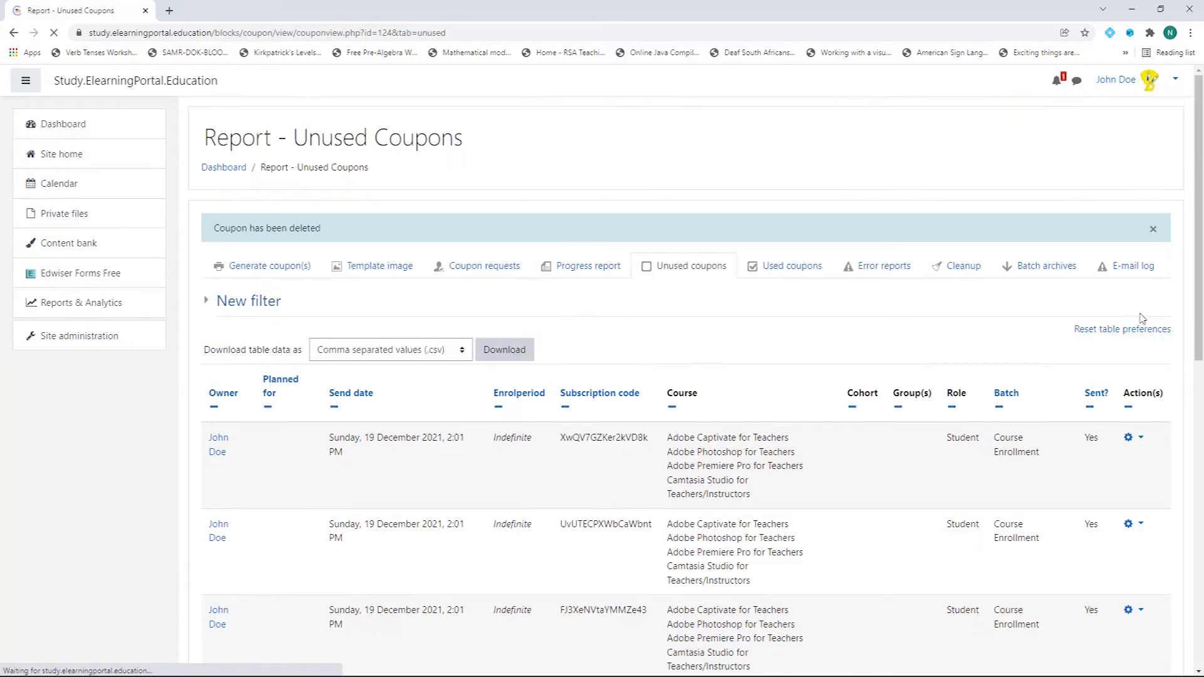
pyautogui.click(1137, 438)
pyautogui.click(1106, 475)
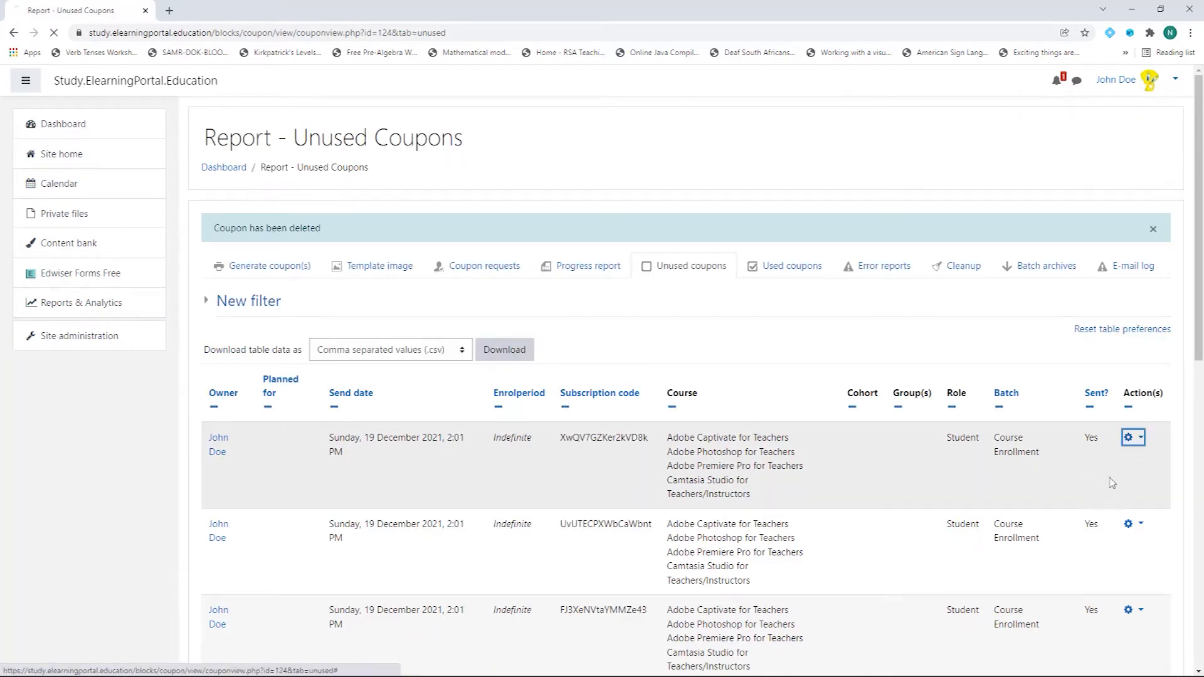
pyautogui.scroll(-3, 1147, 480)
pyautogui.click(1133, 250)
pyautogui.click(1114, 283)
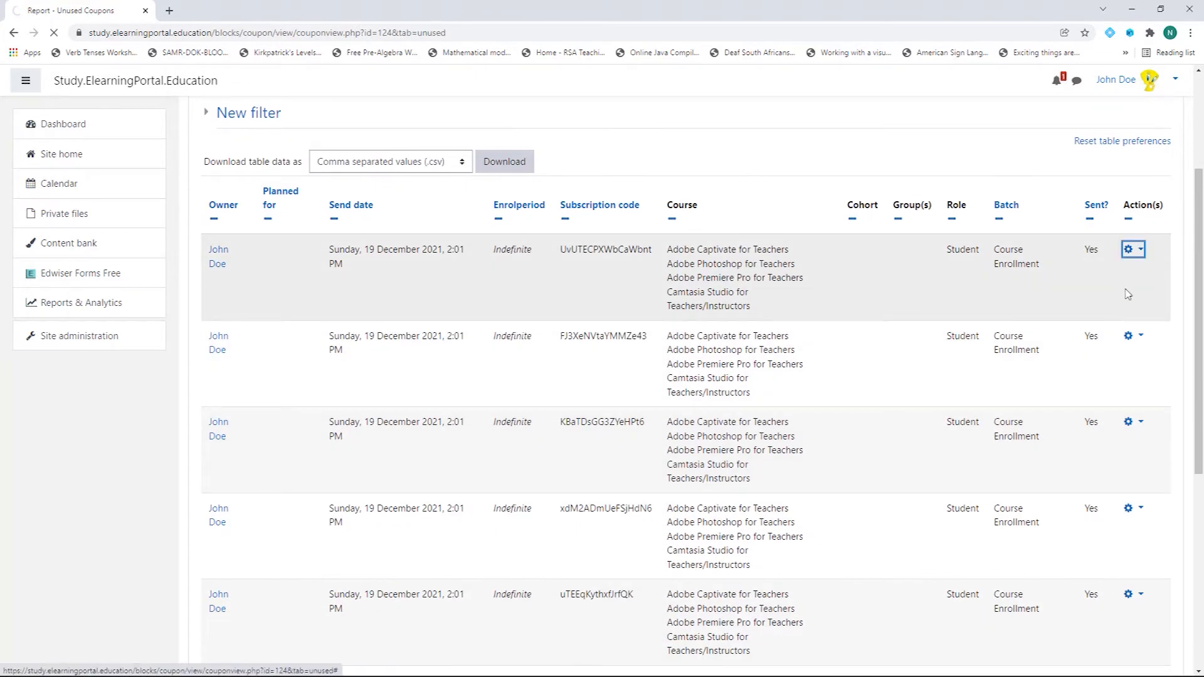
pyautogui.click(1134, 438)
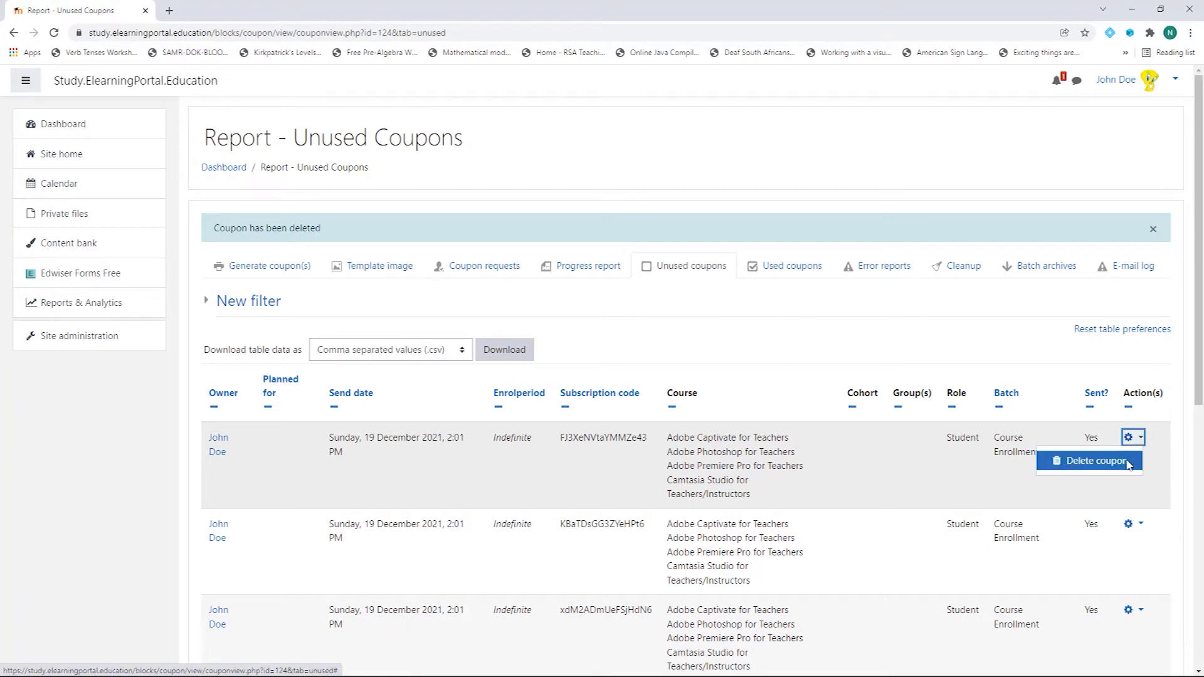
pyautogui.click(1126, 463)
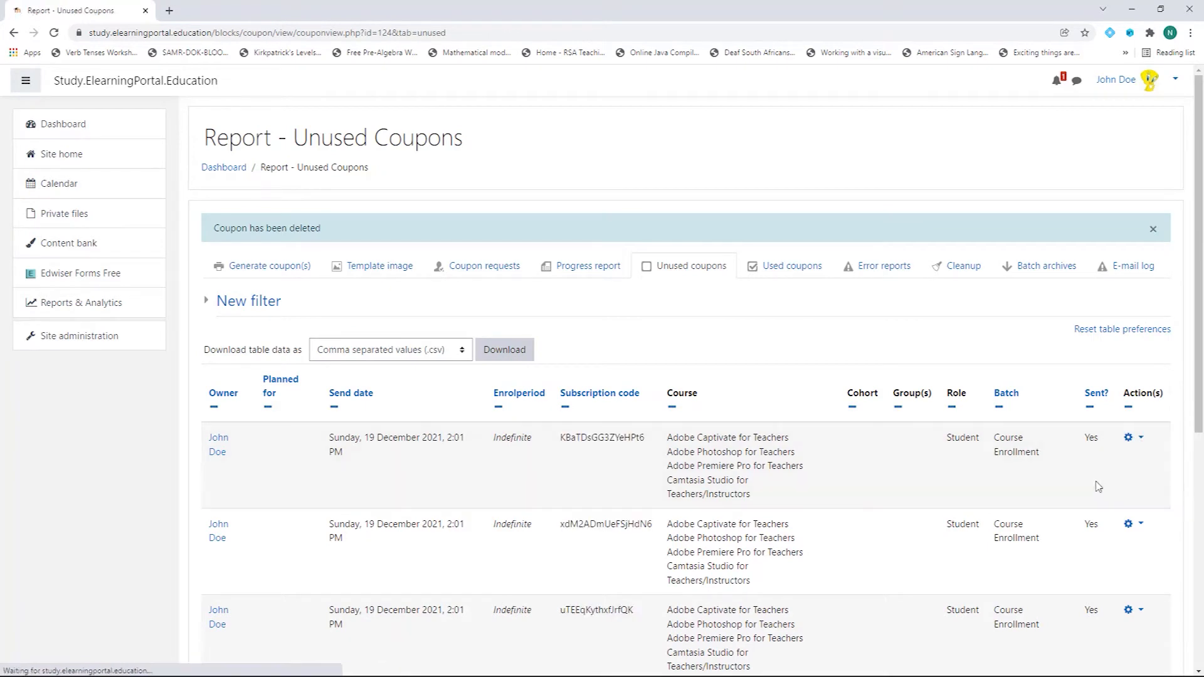
pyautogui.scroll(-4, 1098, 487)
pyautogui.click(1140, 188)
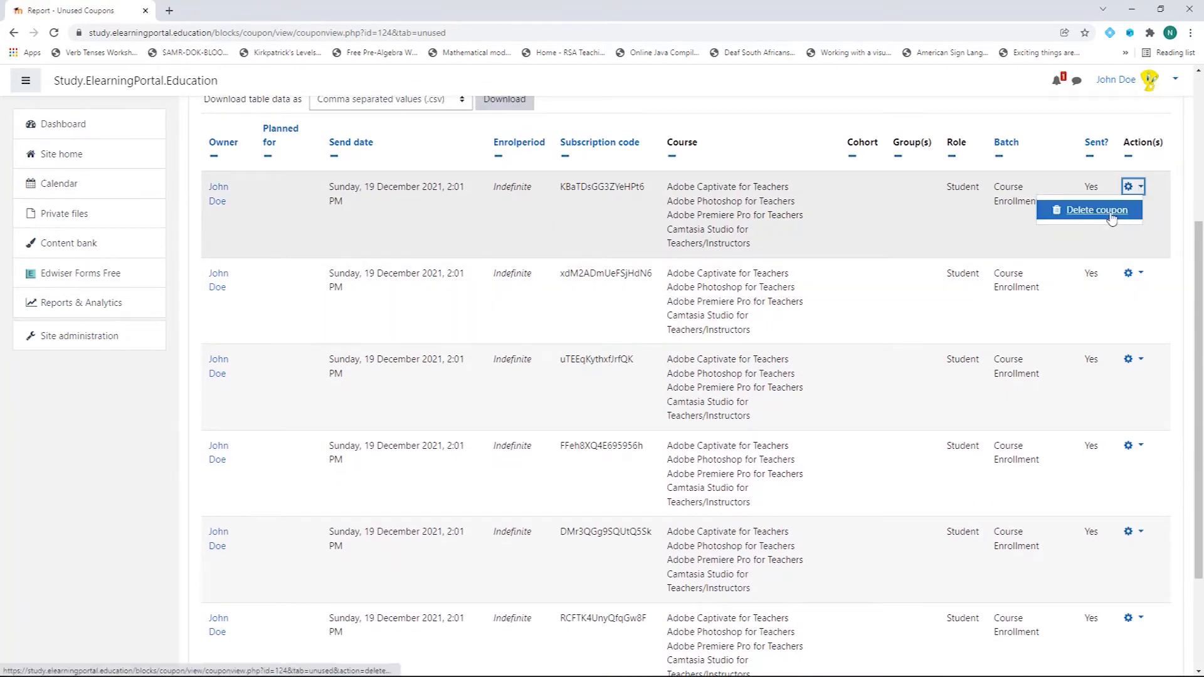
pyautogui.click(1092, 212)
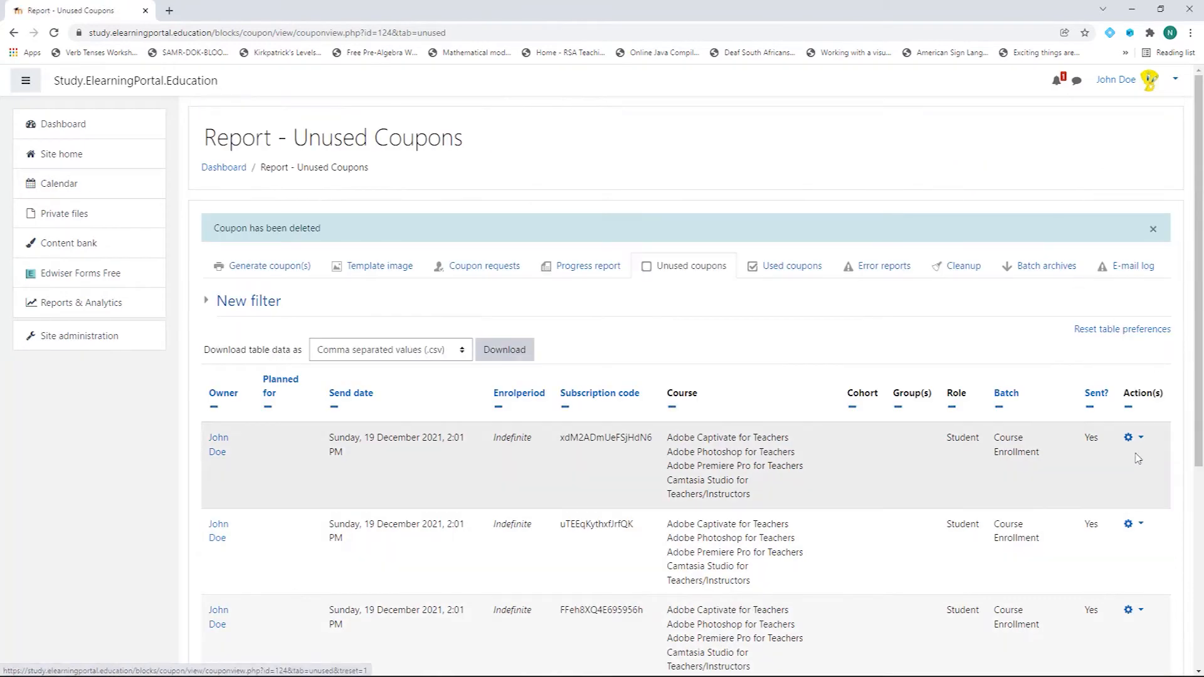
# Step: Delete the remaining five coupons until the report shows nothing, then return to the Dashboard
pyautogui.click(1140, 438)
pyautogui.click(1097, 461)
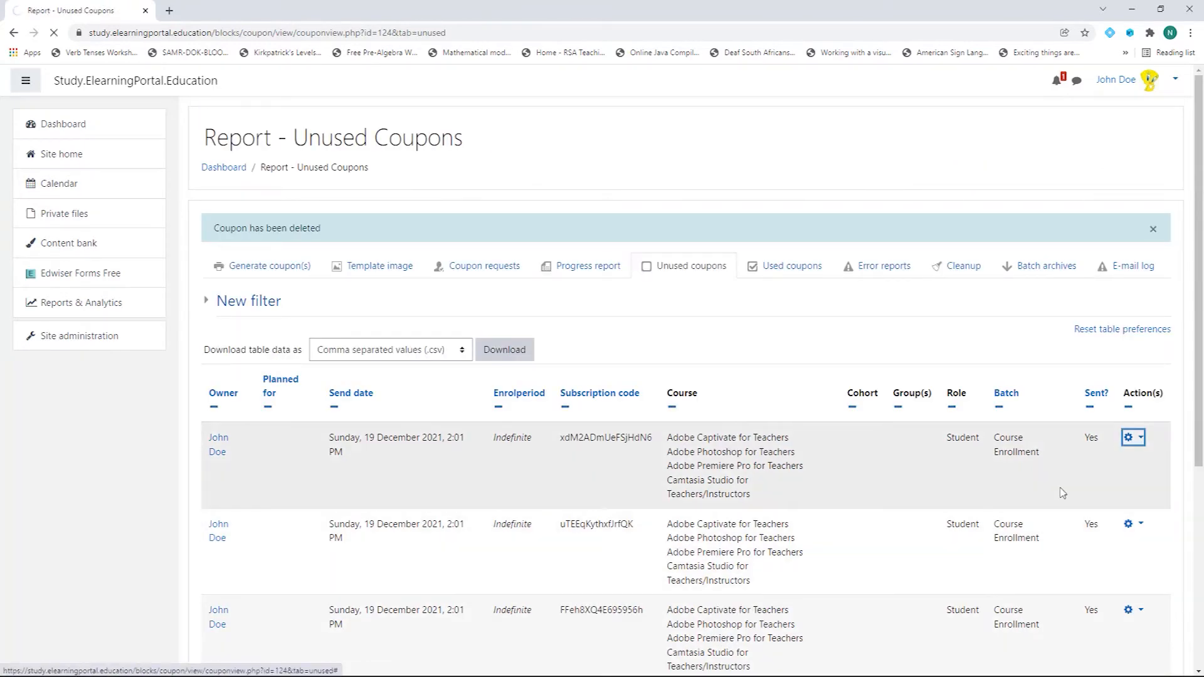
pyautogui.scroll(-3, 1074, 481)
pyautogui.click(1139, 250)
pyautogui.click(1097, 272)
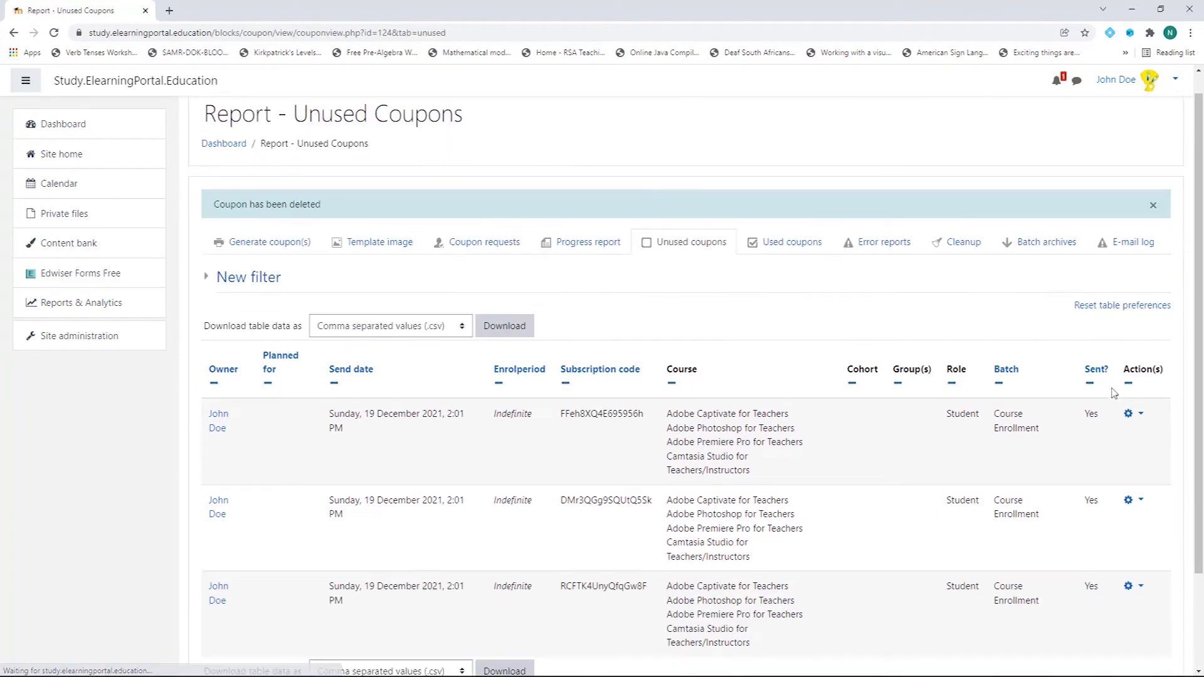
pyautogui.scroll(-3, 1077, 372)
pyautogui.click(1137, 299)
pyautogui.click(1097, 321)
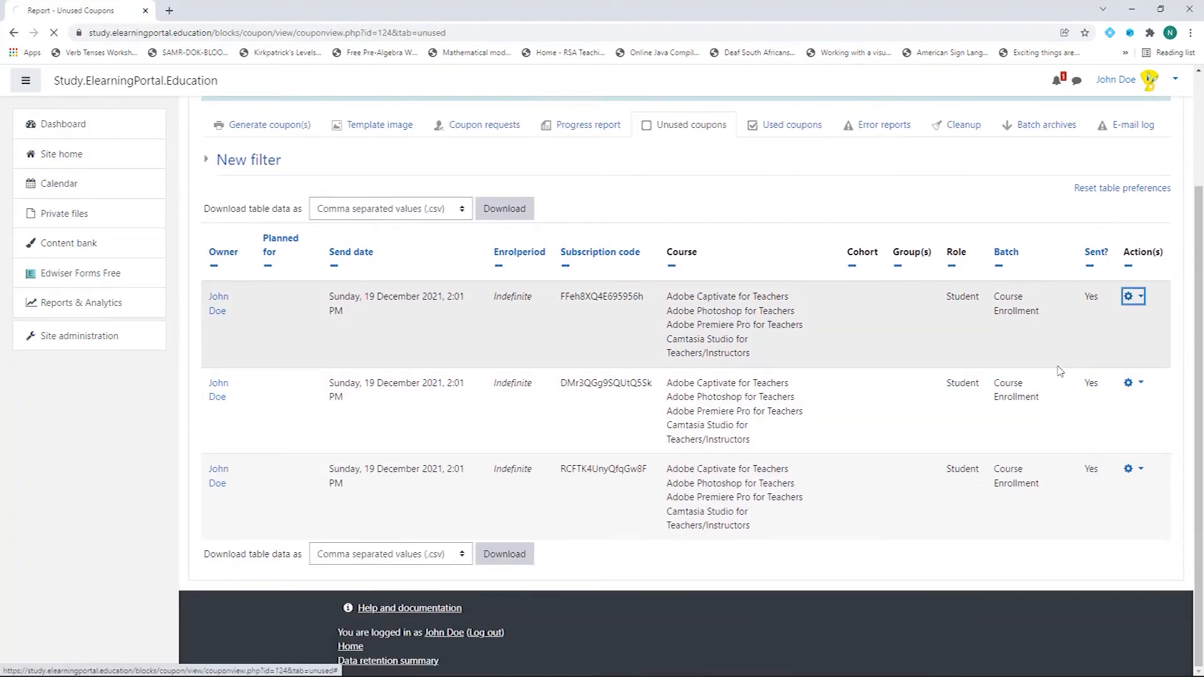
pyautogui.scroll(-2, 1066, 377)
pyautogui.click(1133, 382)
pyautogui.click(1120, 408)
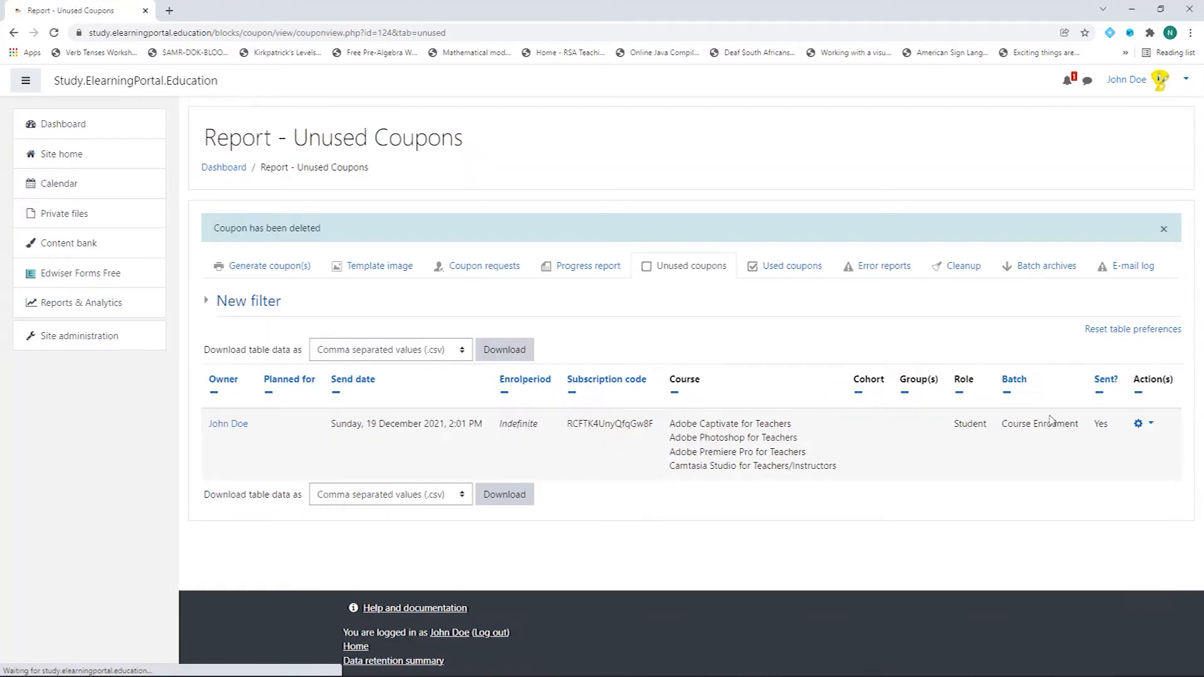
pyautogui.click(1142, 423)
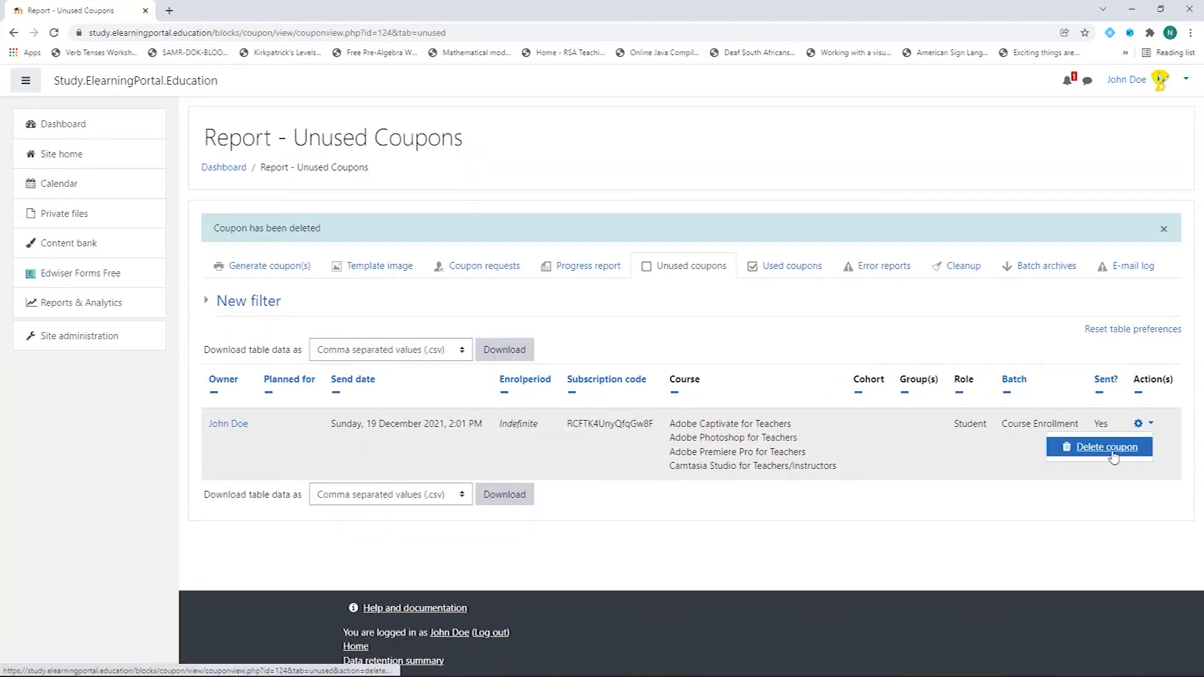
pyautogui.click(1122, 455)
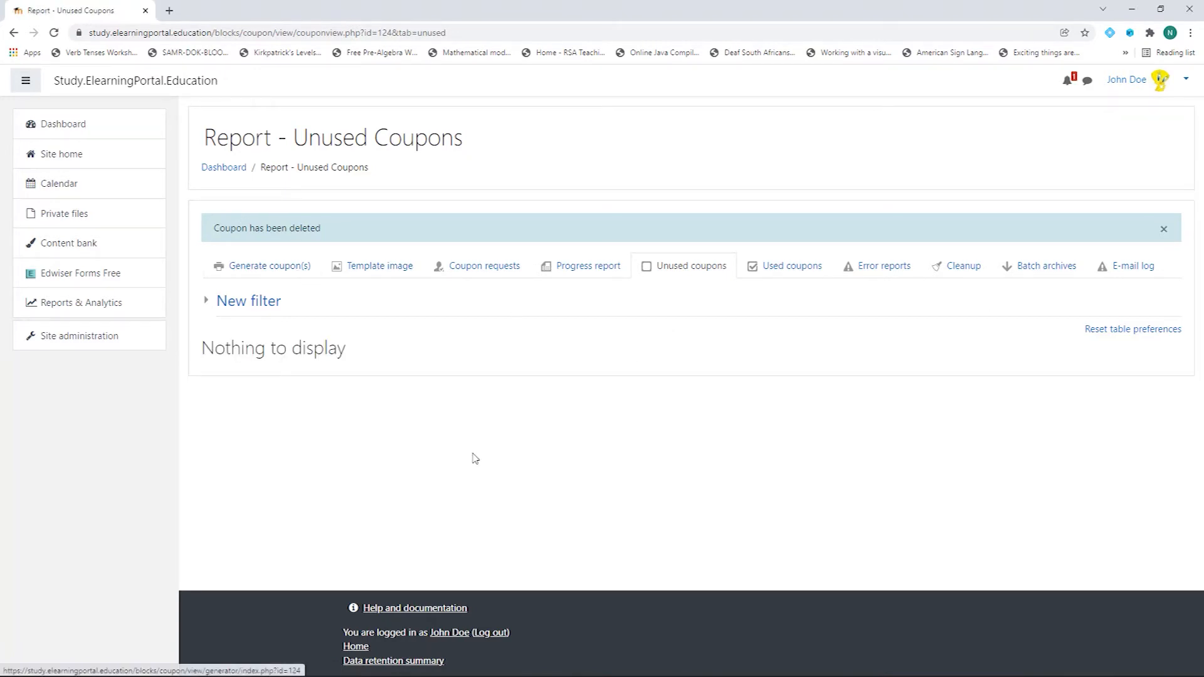
pyautogui.click(74, 125)
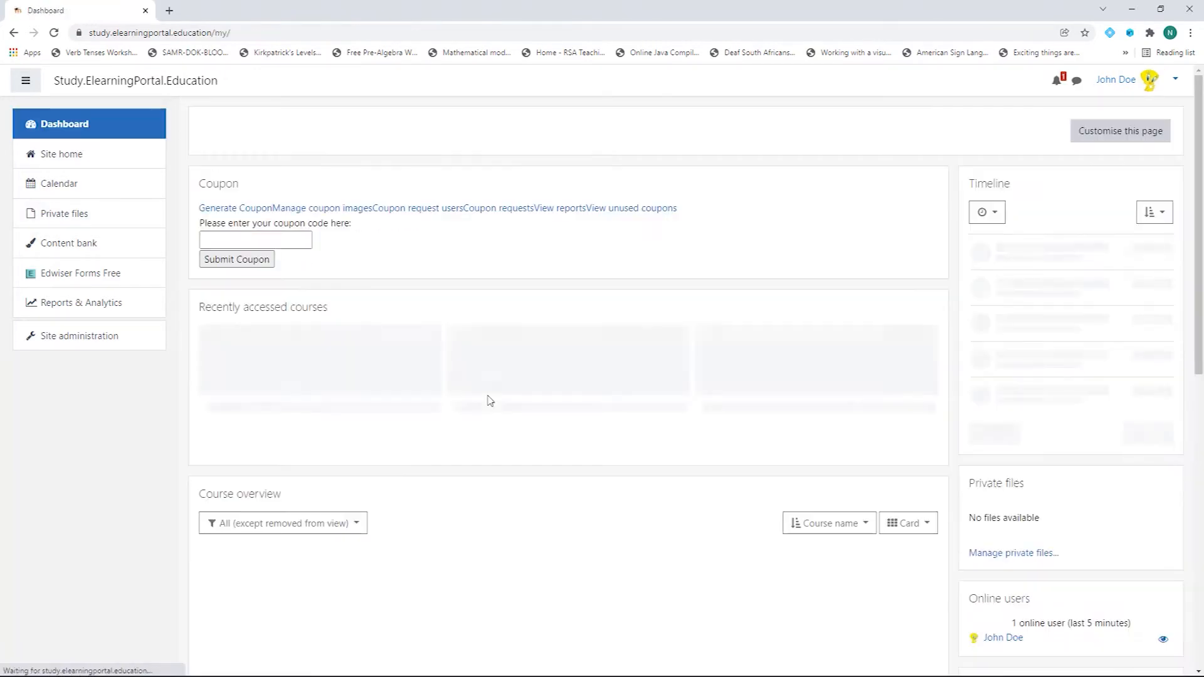
# Step: Start a new Course enrolment coupon batch named 'Course Enrollment'
pyautogui.click(214, 212)
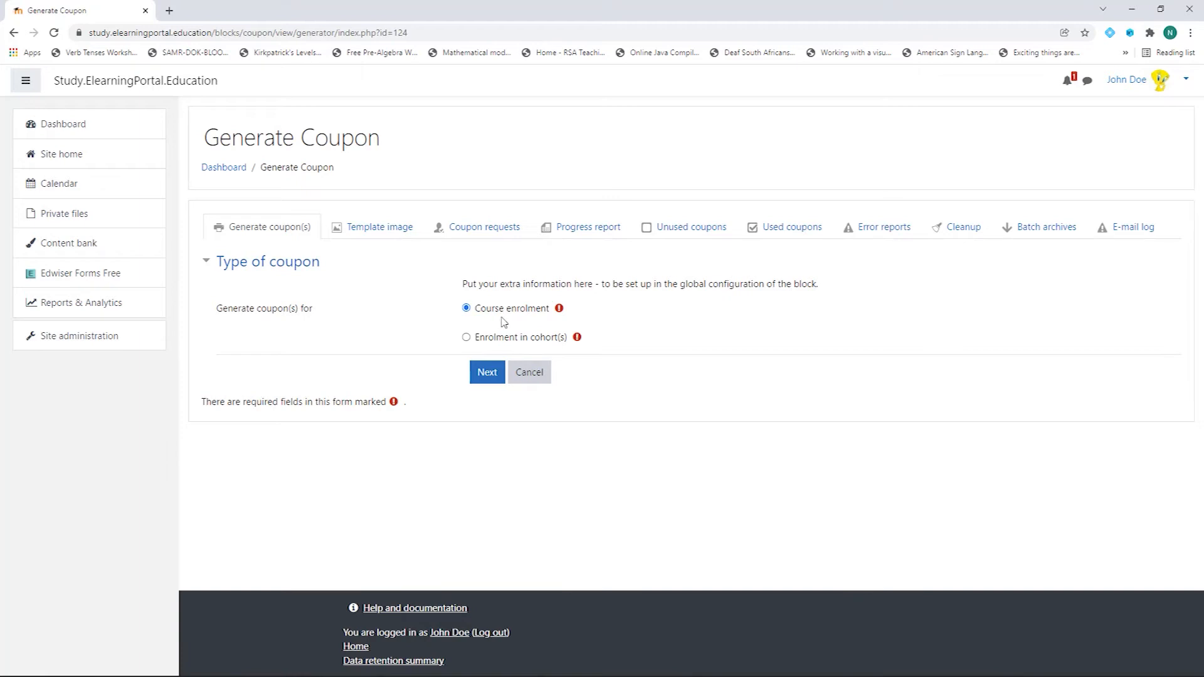
pyautogui.click(488, 375)
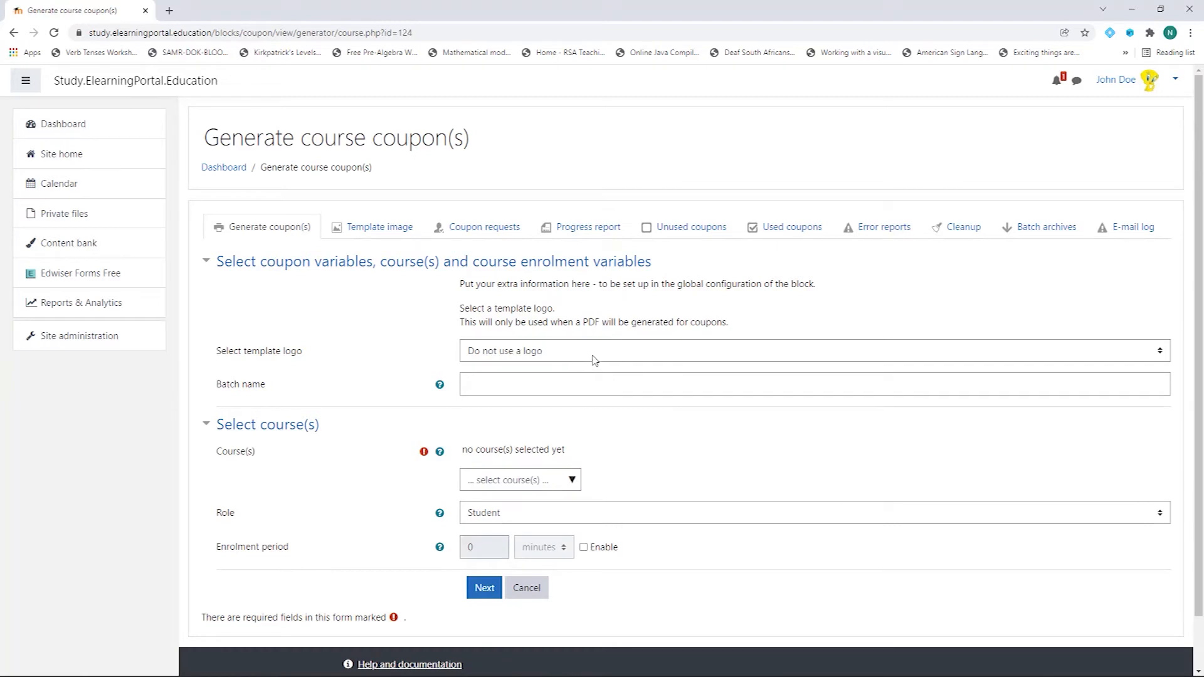
pyautogui.click(509, 382)
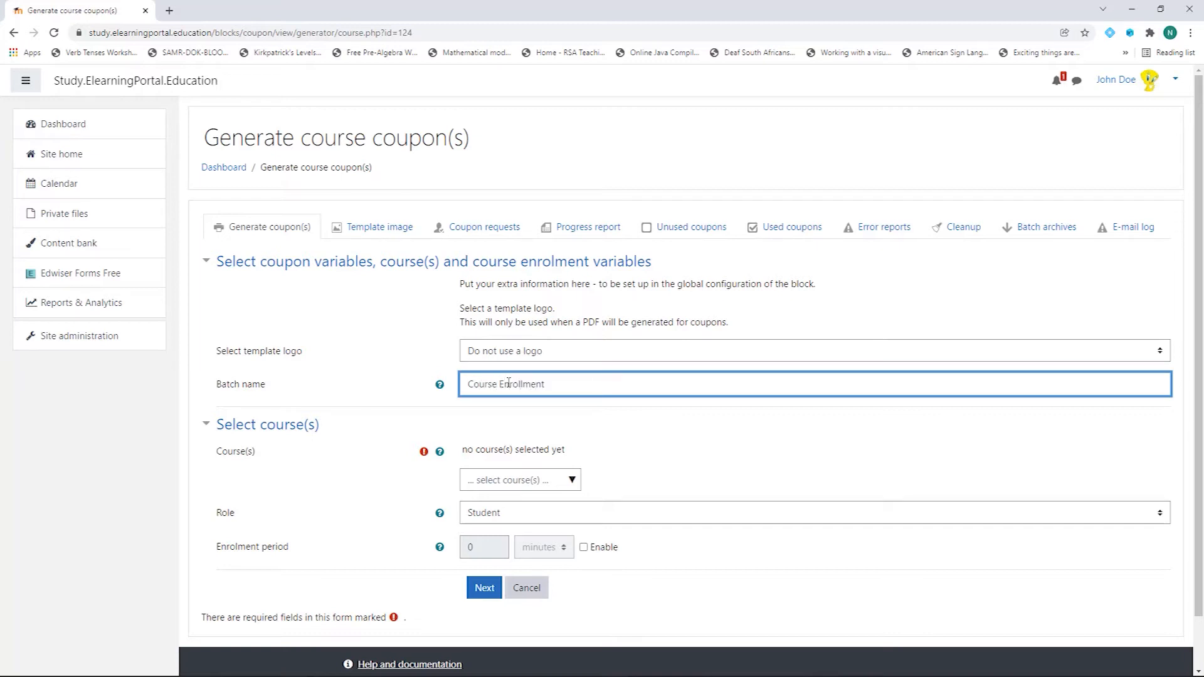
pyautogui.scroll(-1, 332, 399)
# Step: Select the Captivate, Dreamweaver, Premiere Pro, Photoshop and Camtasia Studio courses for the batch
pyautogui.click(571, 427)
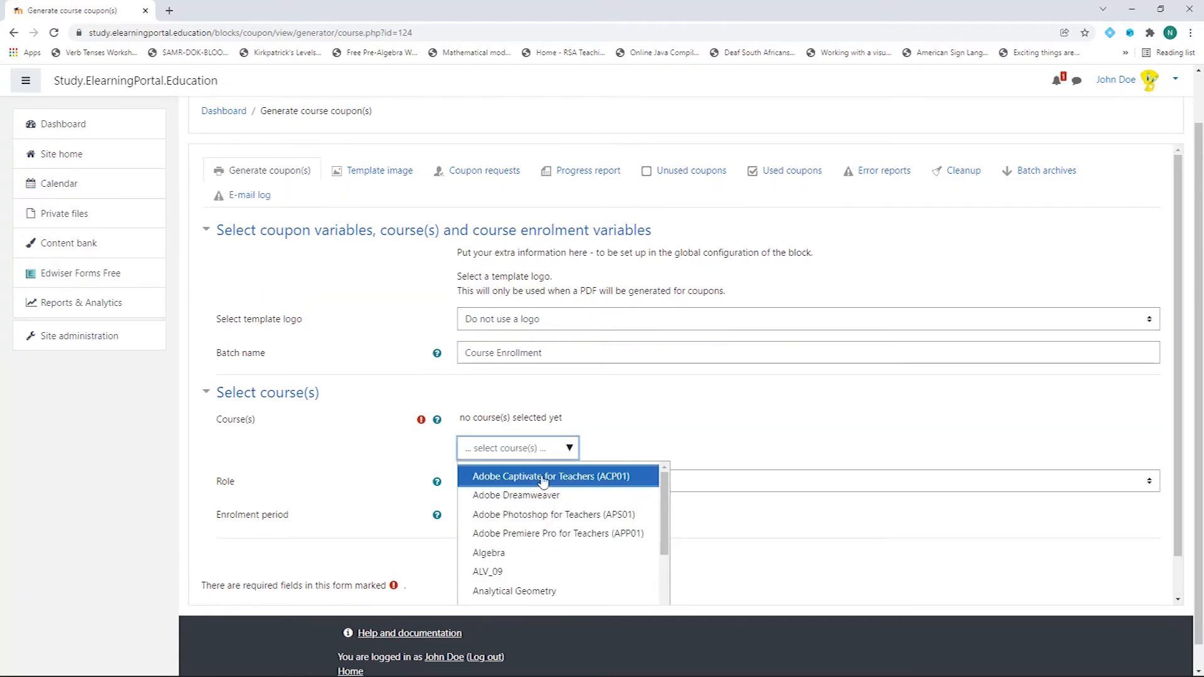
pyautogui.click(544, 481)
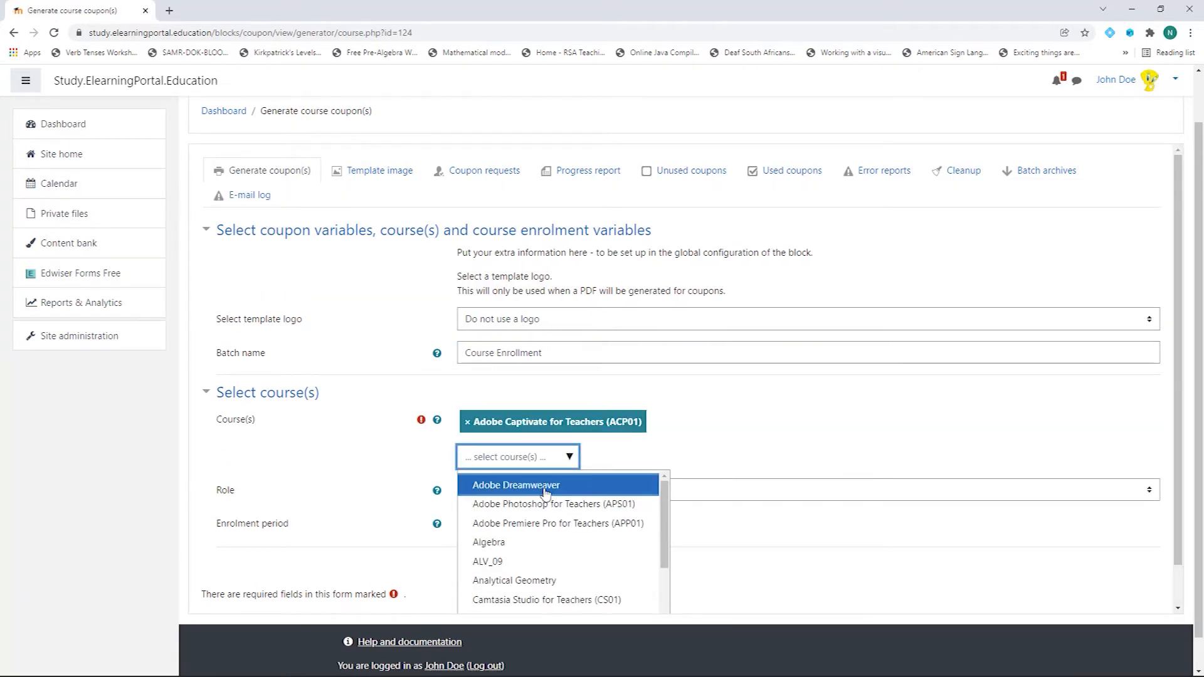
pyautogui.click(547, 492)
pyautogui.click(577, 505)
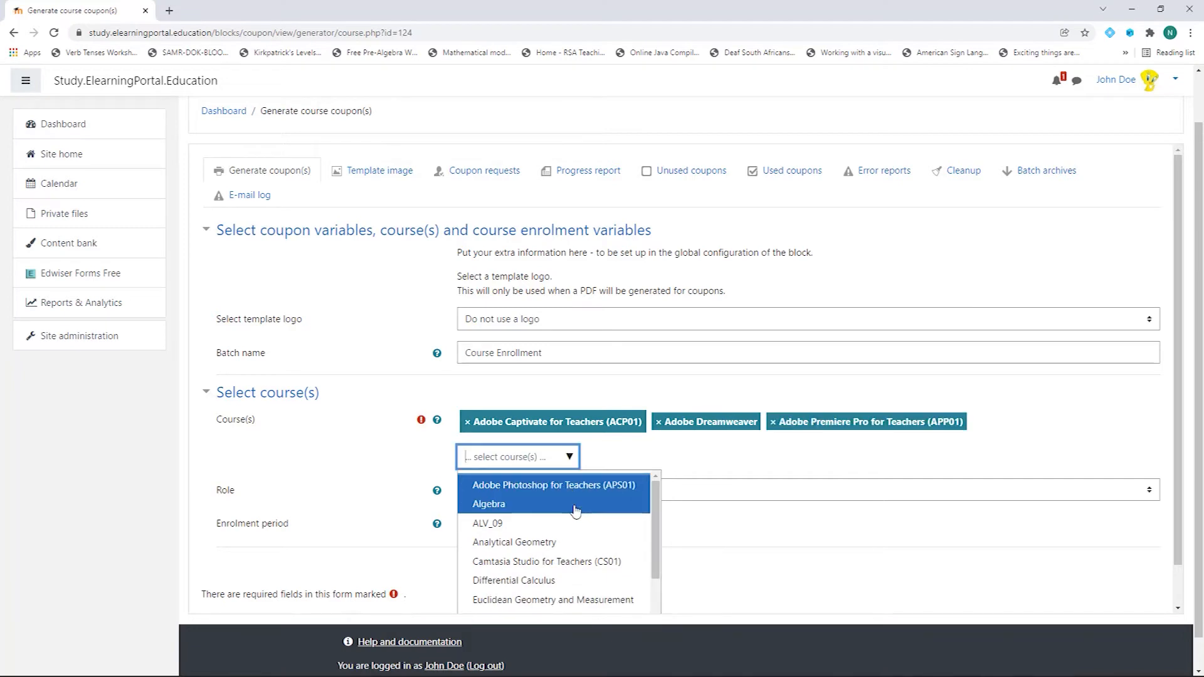
pyautogui.click(581, 494)
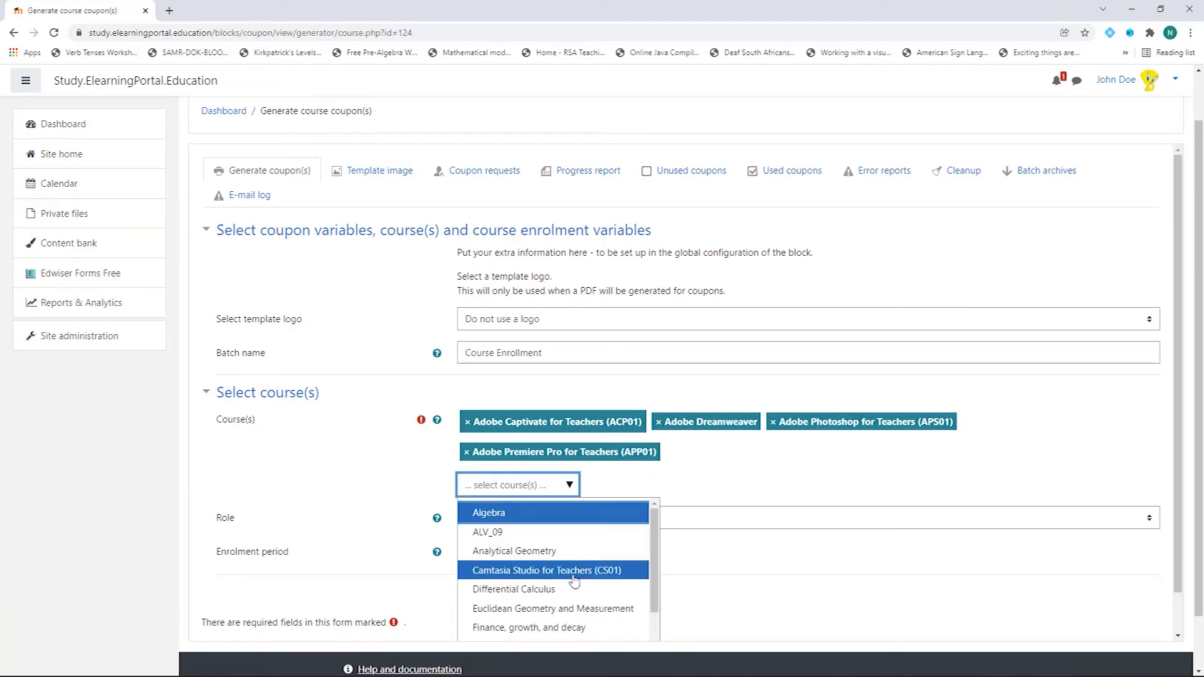
pyautogui.click(573, 572)
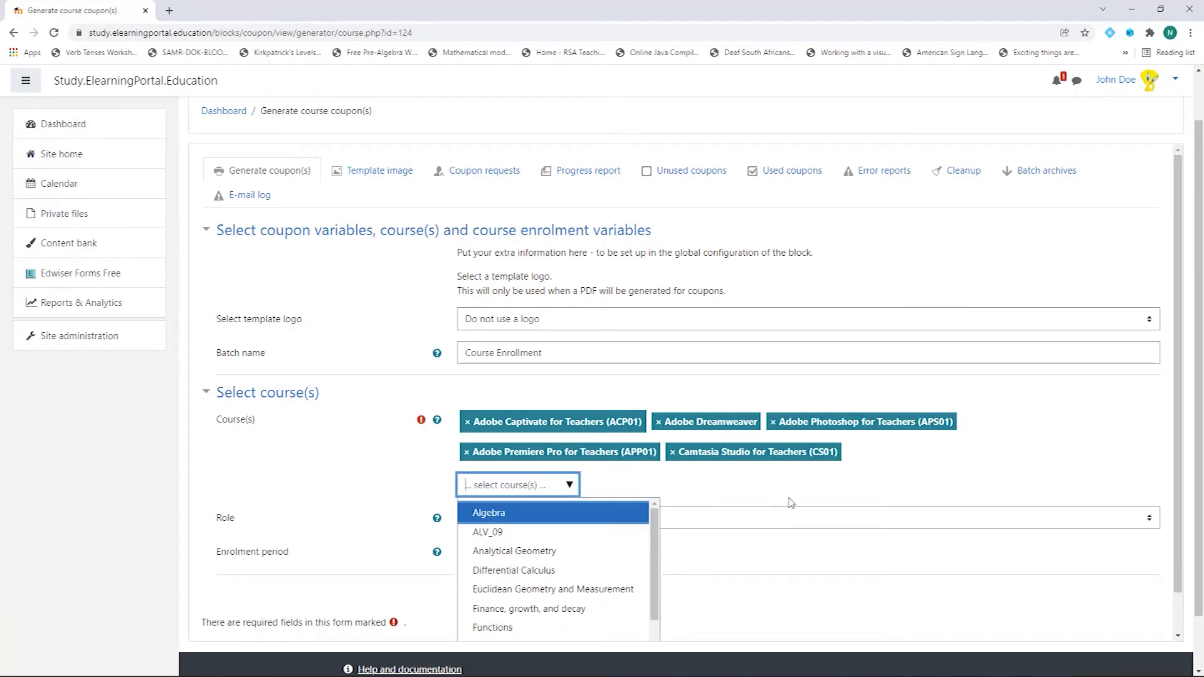
pyautogui.click(653, 484)
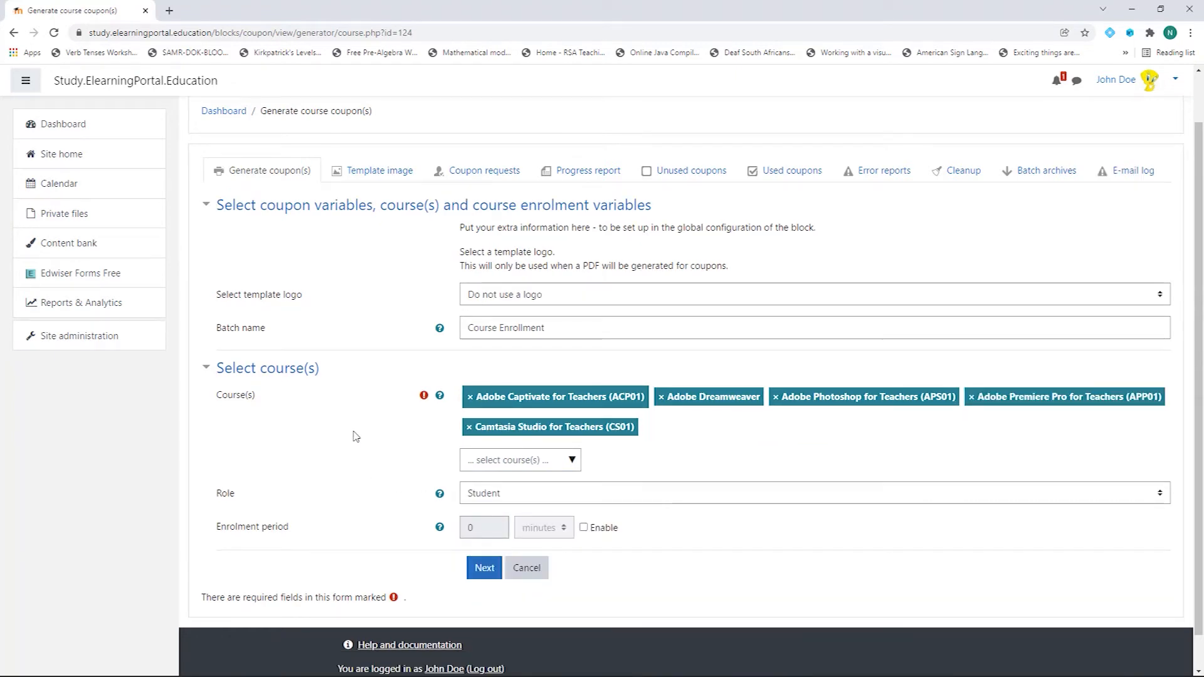
pyautogui.scroll(-1, 352, 436)
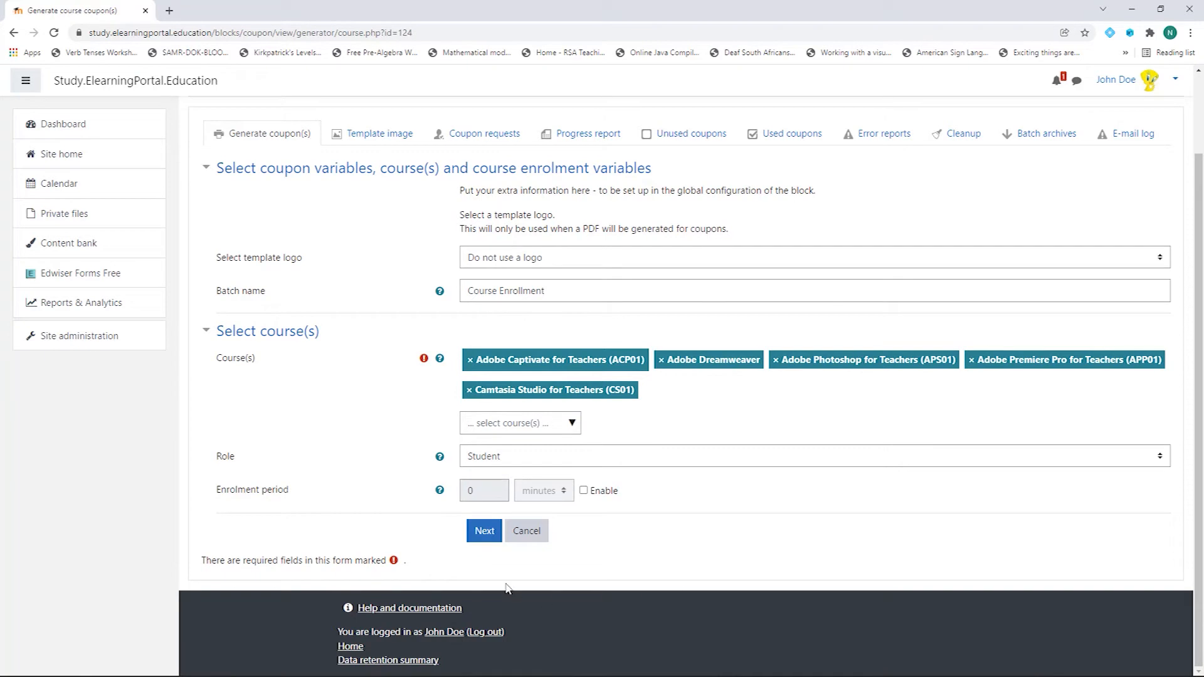
# Step: Keep the arbitrary amount of coupons option and set the amount of coupons to 5
pyautogui.click(486, 533)
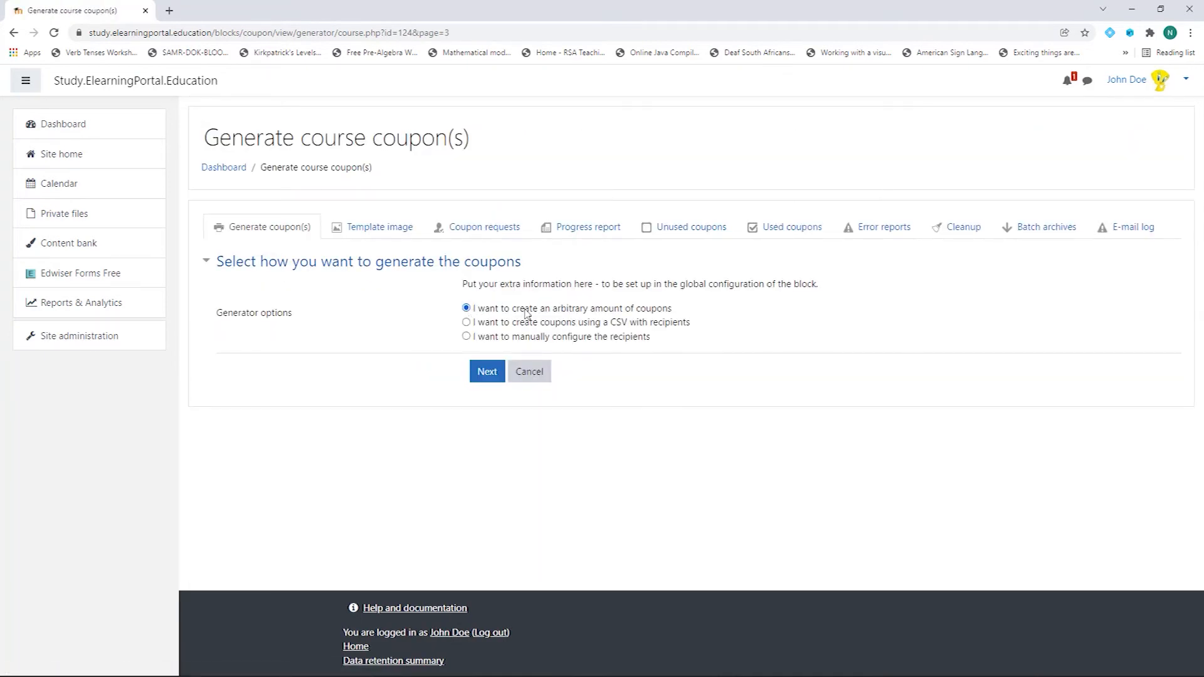
pyautogui.click(486, 375)
pyautogui.click(497, 327)
pyautogui.write('5')
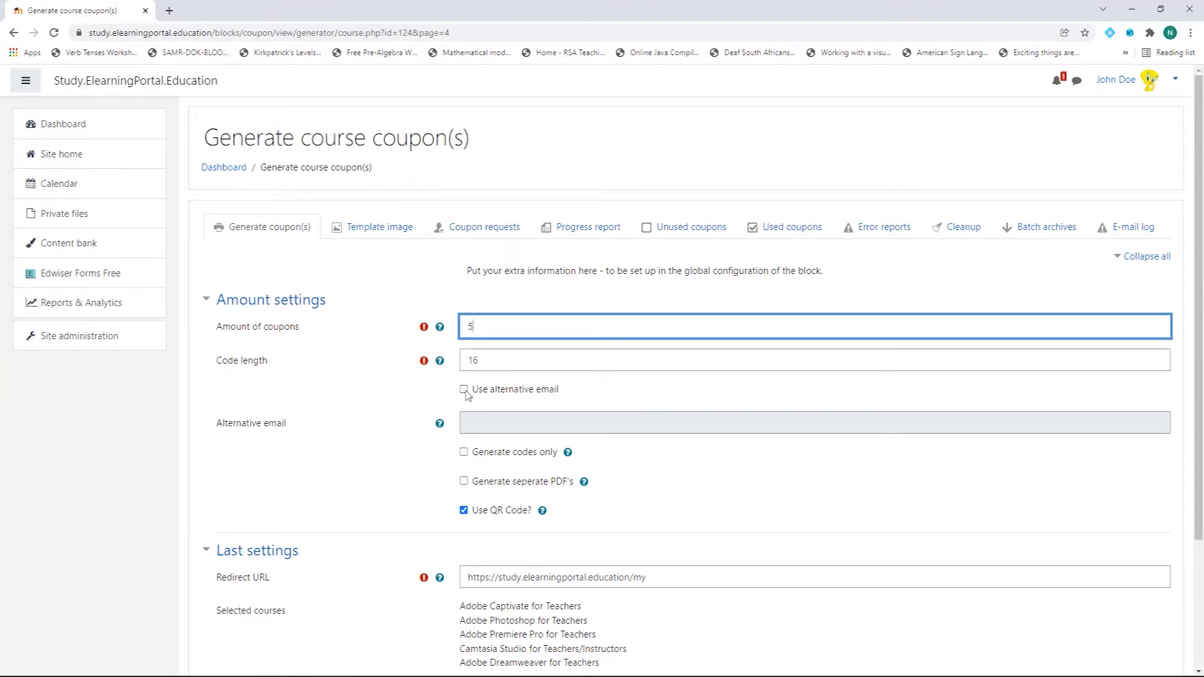
# Step: Select the redirect URL and preview the coupon PDF
pyautogui.scroll(-3, 357, 478)
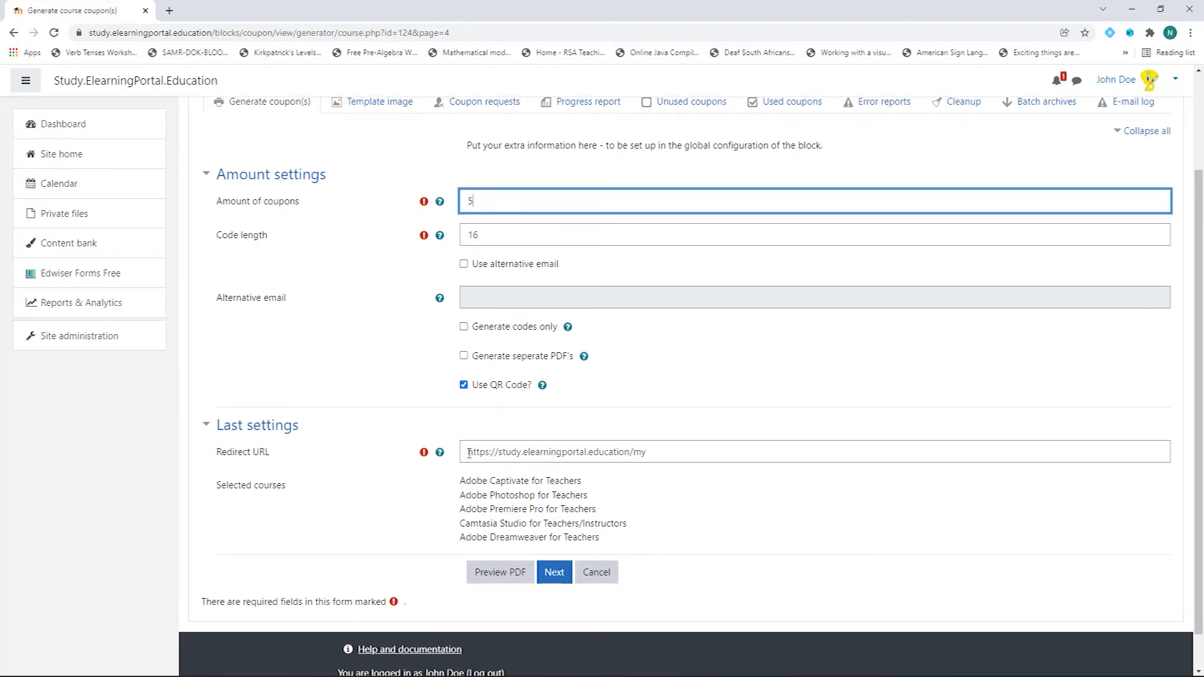
pyautogui.moveTo(468, 452); pyautogui.dragTo(654, 452)
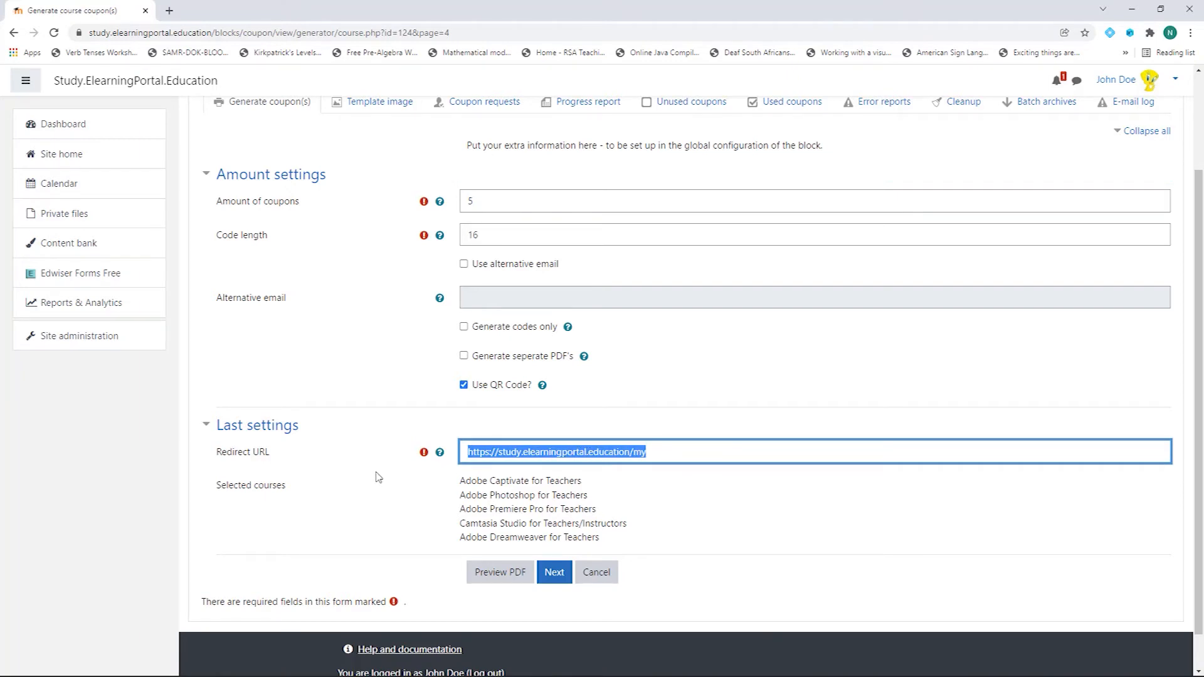
pyautogui.scroll(-1, 384, 544)
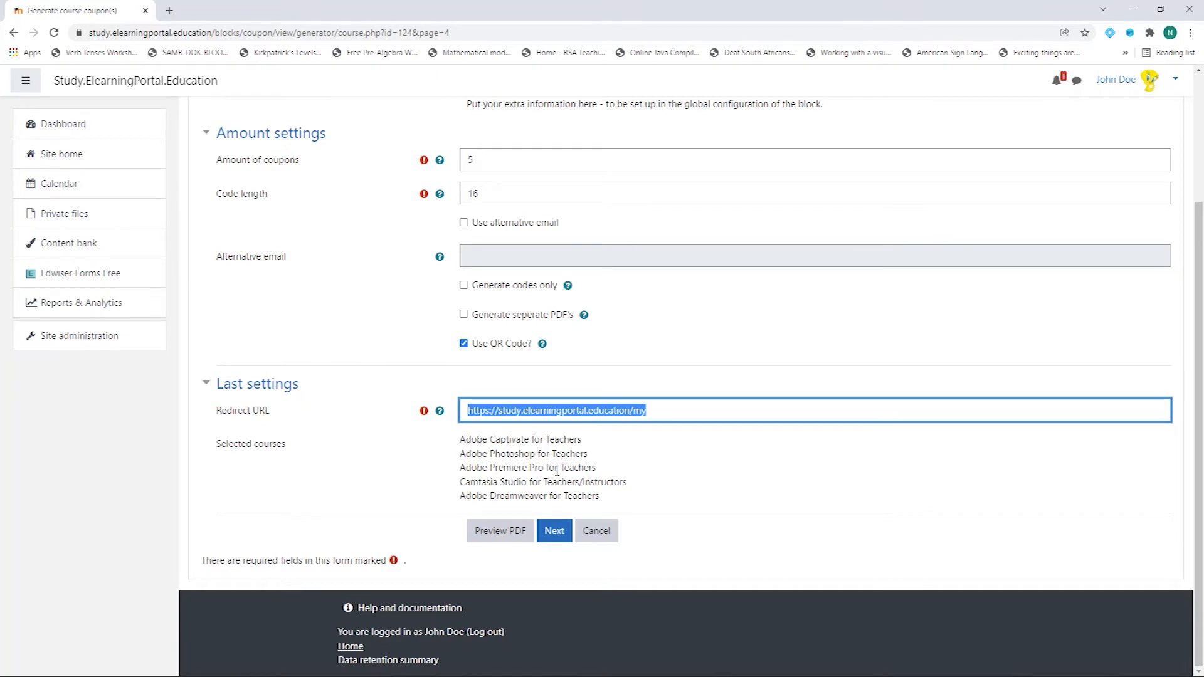
pyautogui.click(500, 532)
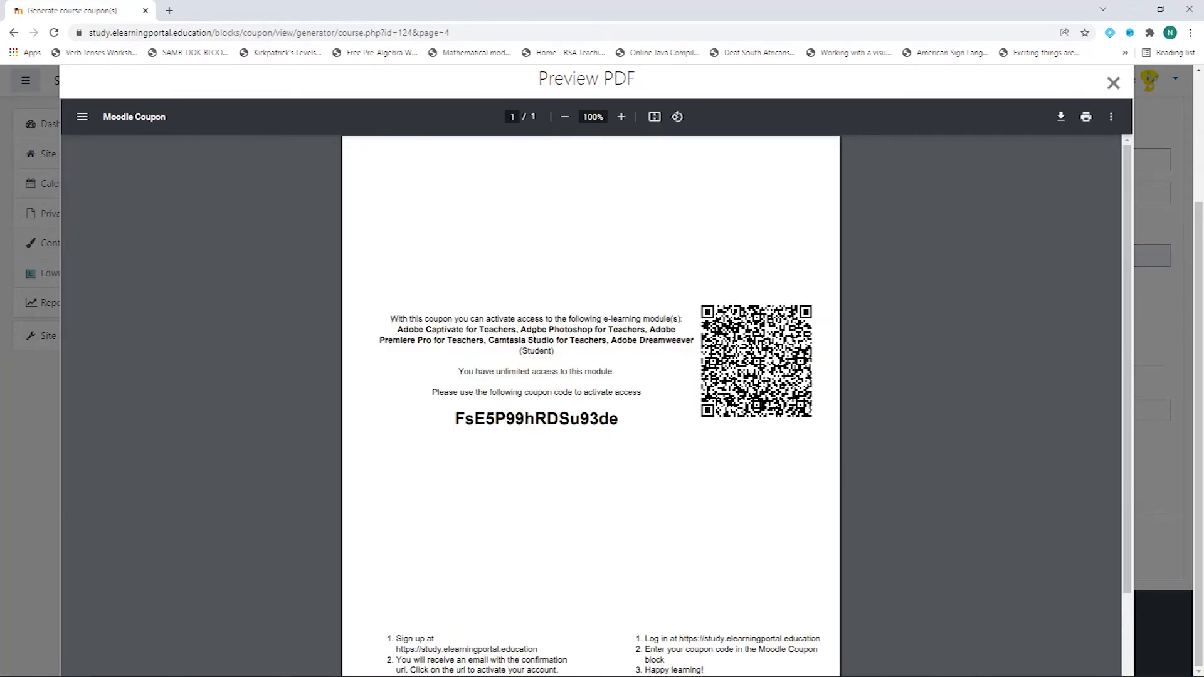
# Step: Select the sample coupon code in the PDF preview, then close the preview
pyautogui.scroll(-2, 578, 415)
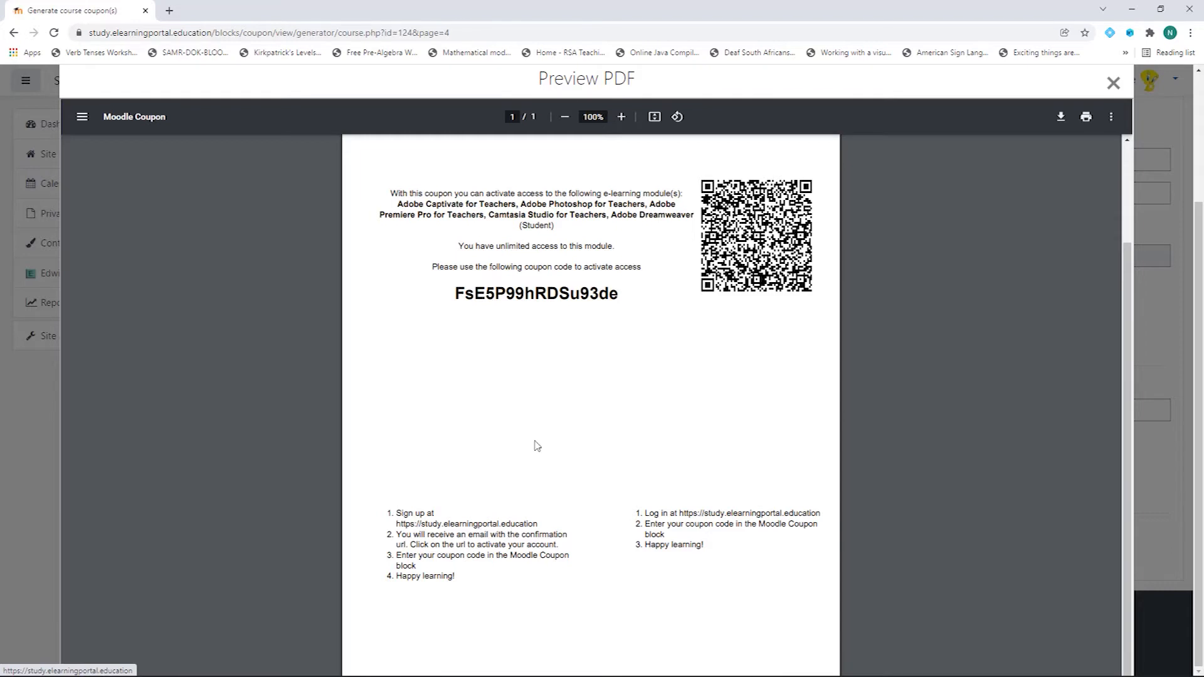
pyautogui.moveTo(454, 293); pyautogui.dragTo(615, 290)
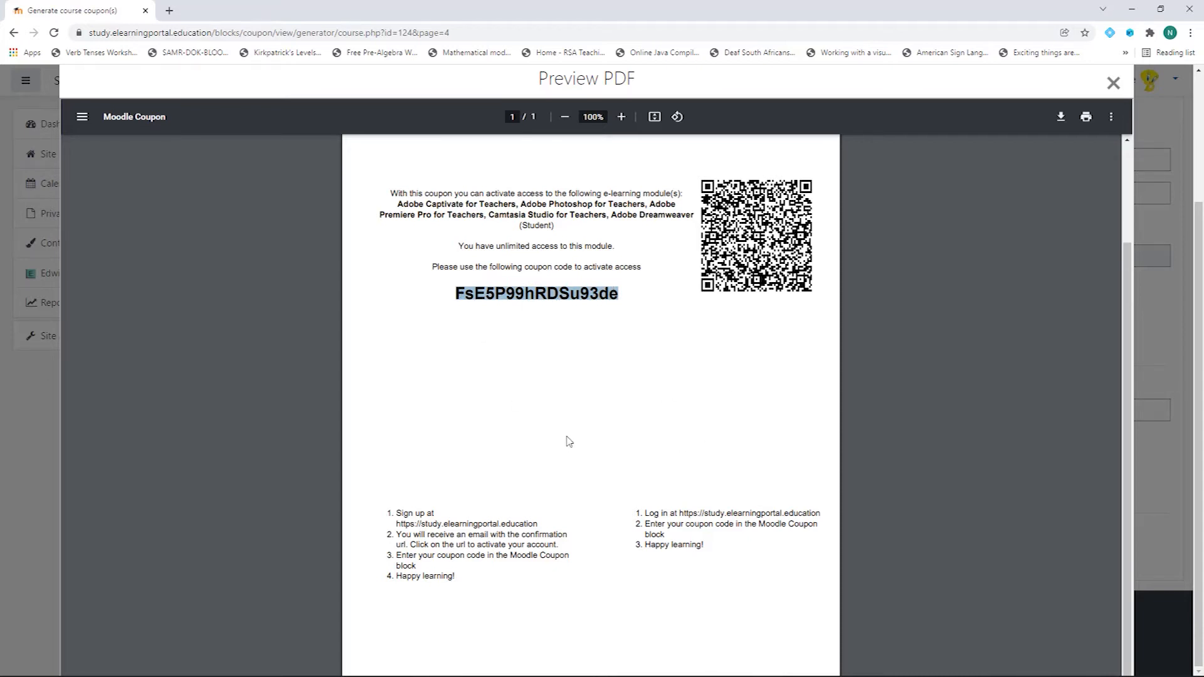
pyautogui.scroll(1, 565, 438)
pyautogui.click(1113, 83)
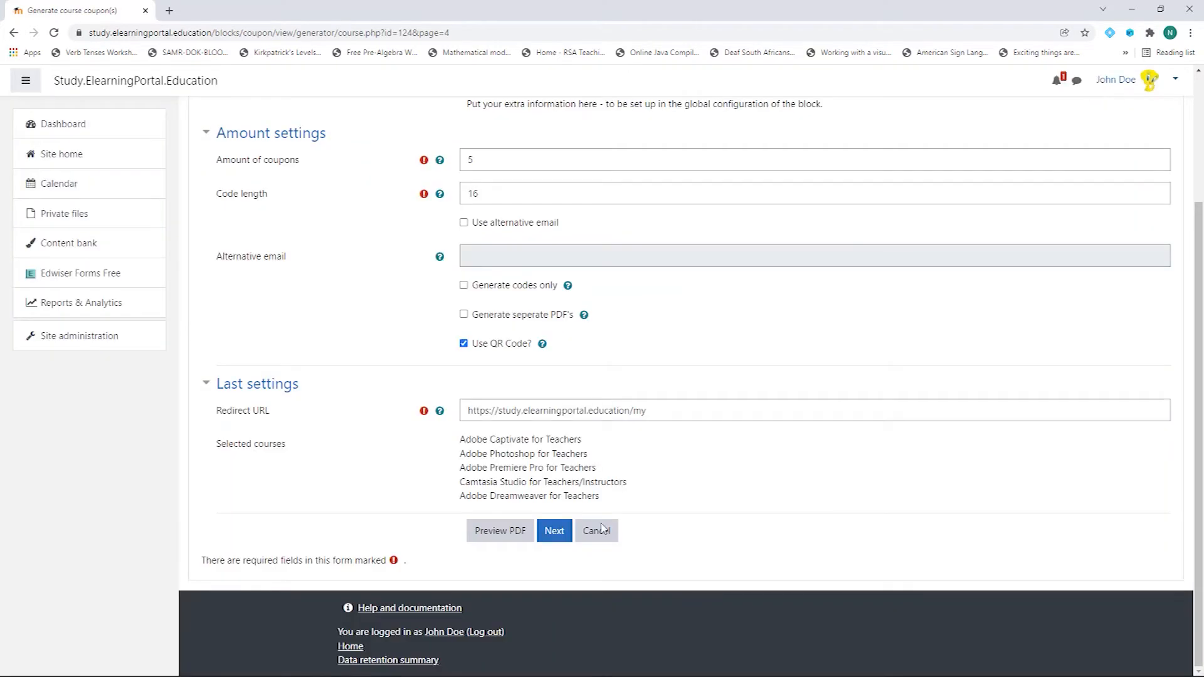
# Step: Generate the five-course coupon batch, then download and open its coupons PDF
pyautogui.click(554, 534)
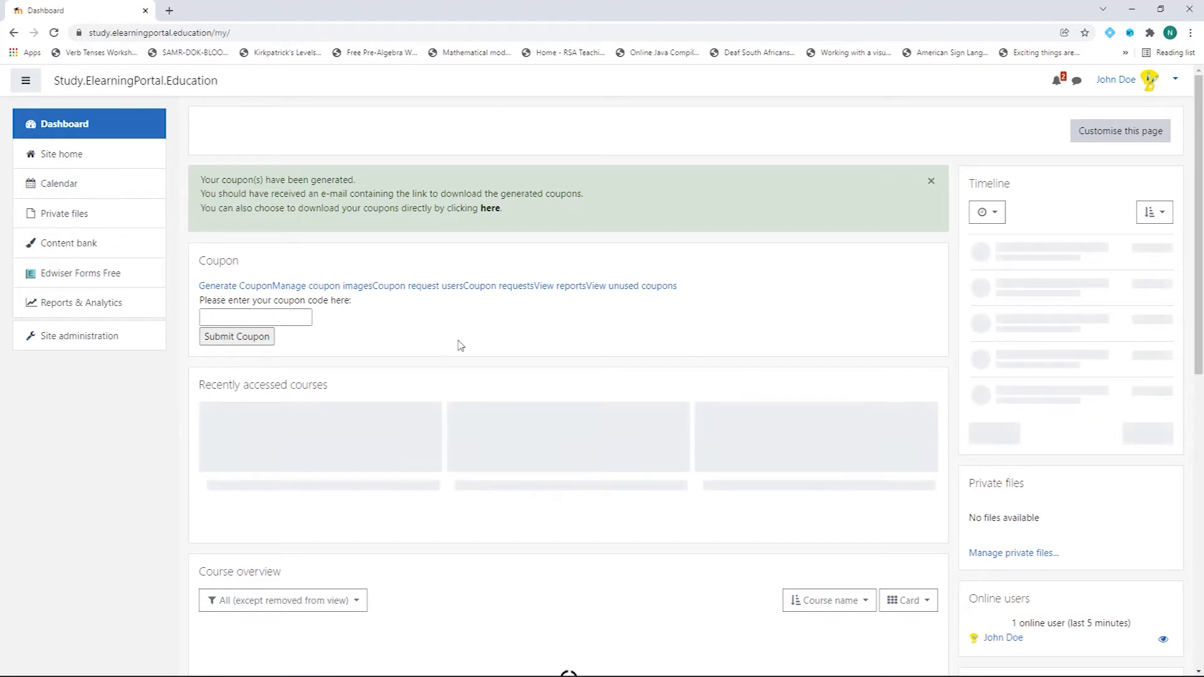
pyautogui.click(489, 209)
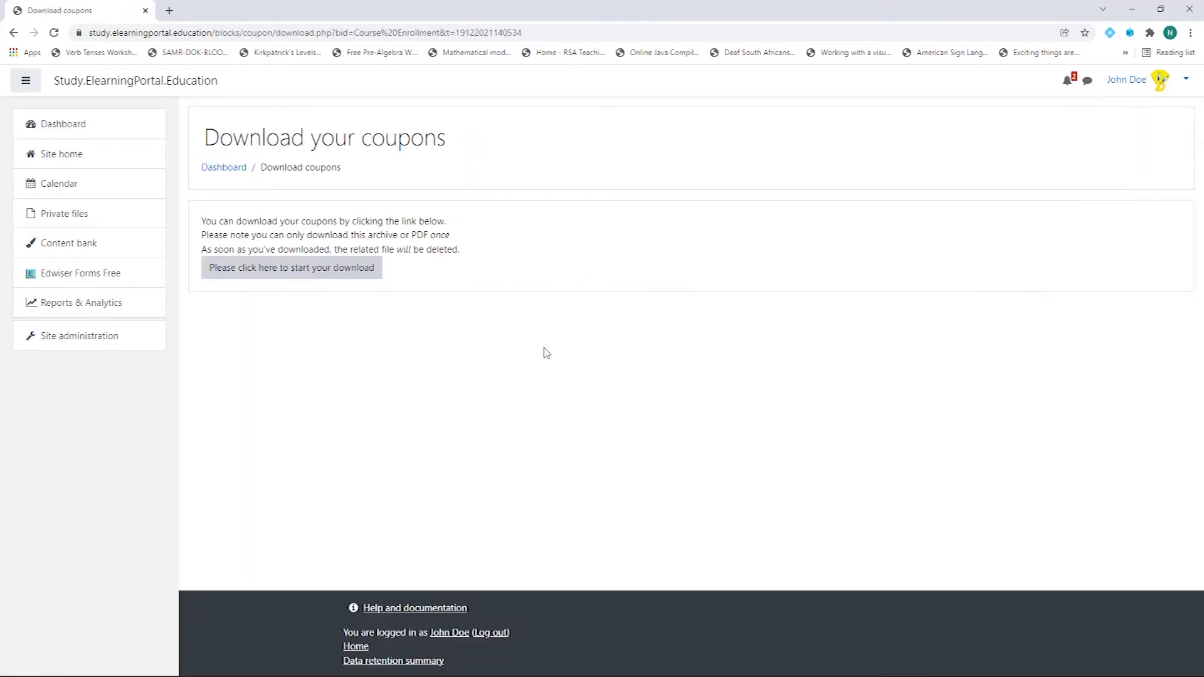
pyautogui.click(304, 269)
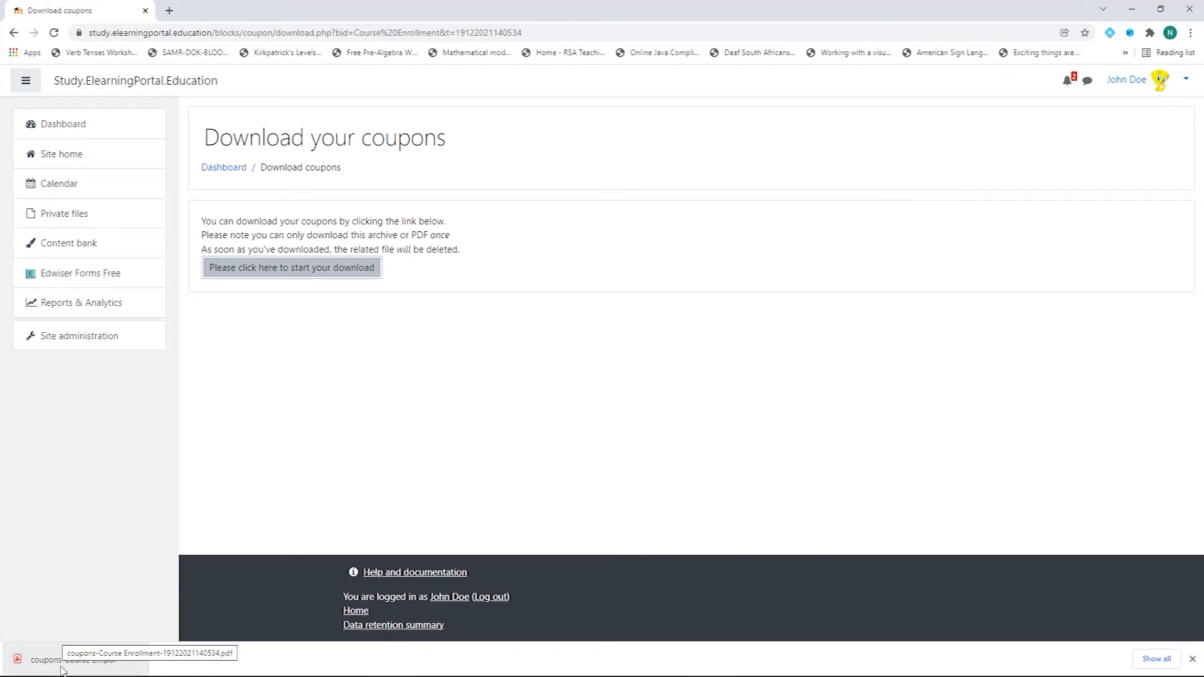
pyautogui.click(62, 670)
# Step: Scroll through all five coupon pages of the PDF, then return to the Download coupons tab
pyautogui.scroll(-13, 584, 440)
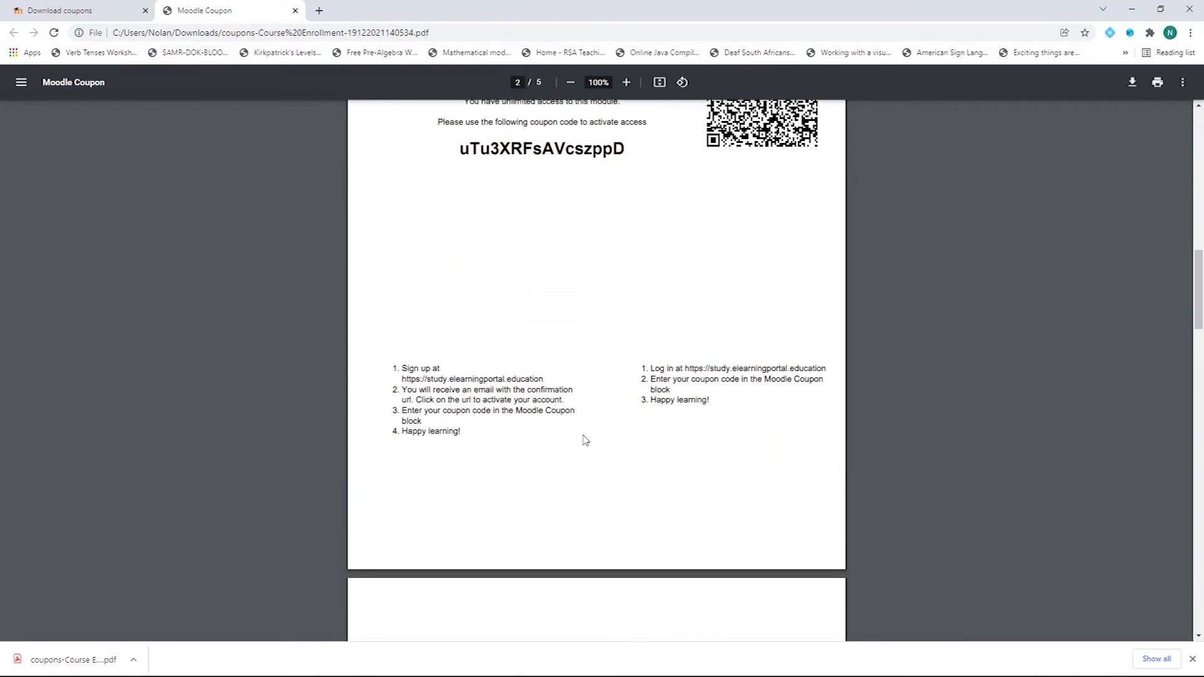
pyautogui.scroll(-15, 584, 441)
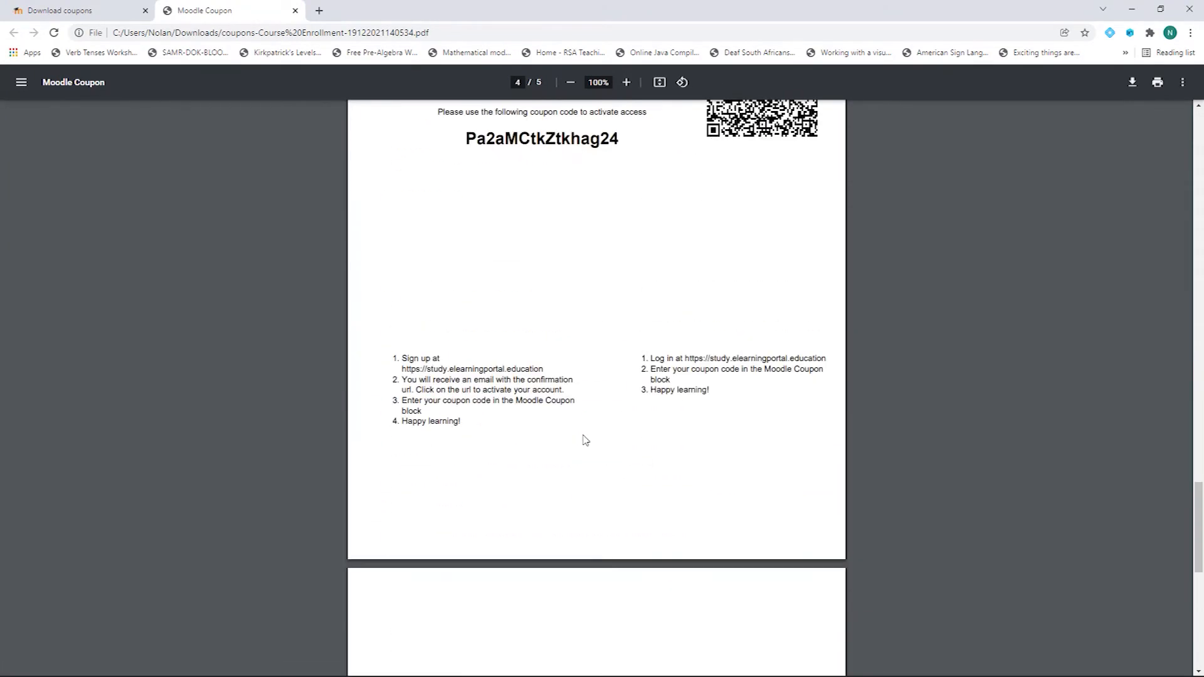
pyautogui.scroll(-5, 584, 441)
pyautogui.scroll(18, 589, 438)
pyautogui.scroll(15, 590, 438)
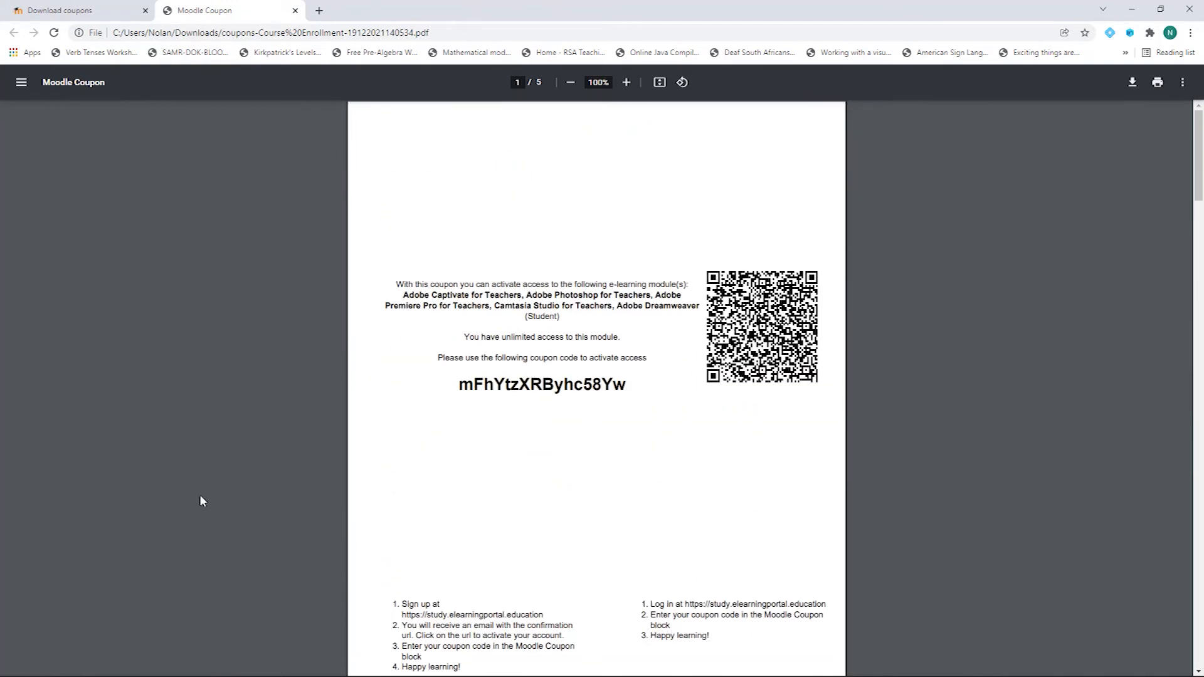
pyautogui.click(82, 11)
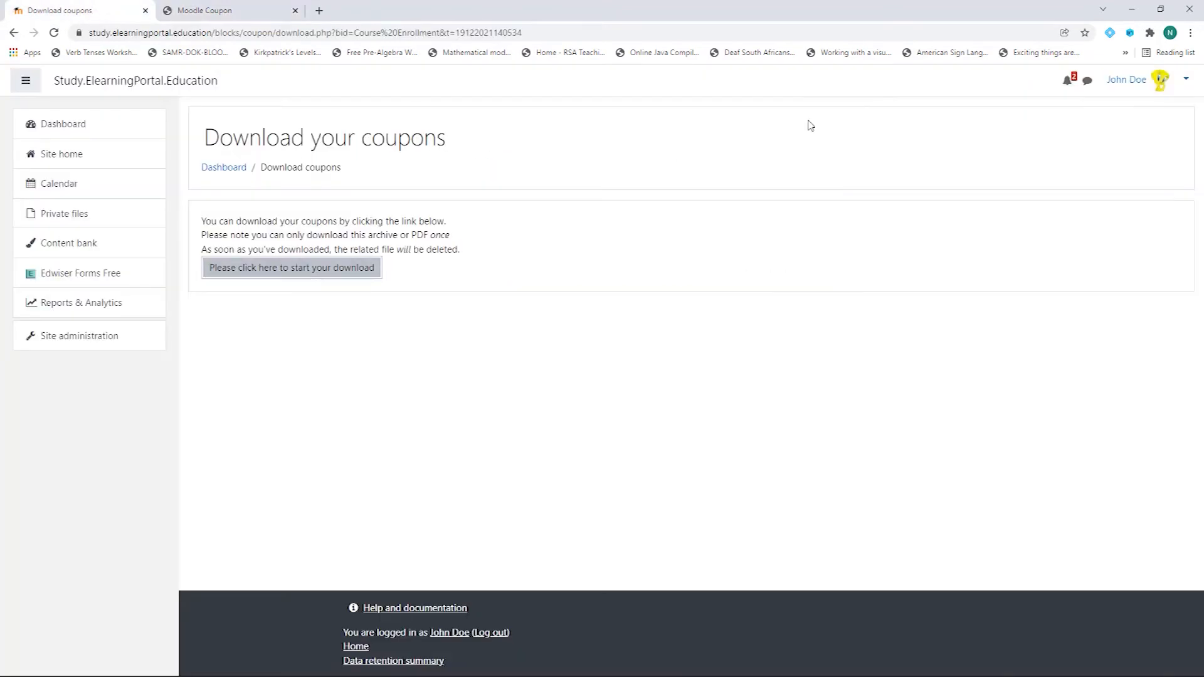
# Step: Log out of the administrator account and go to the login page
pyautogui.click(1186, 79)
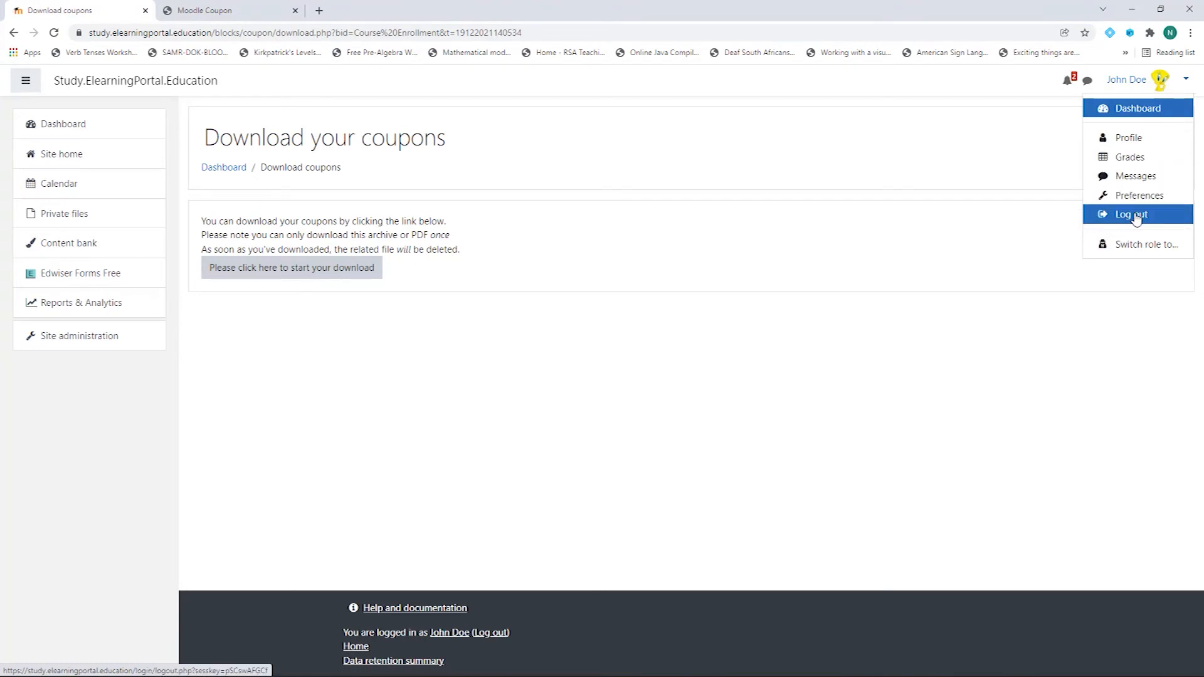
pyautogui.click(1137, 216)
pyautogui.click(1178, 82)
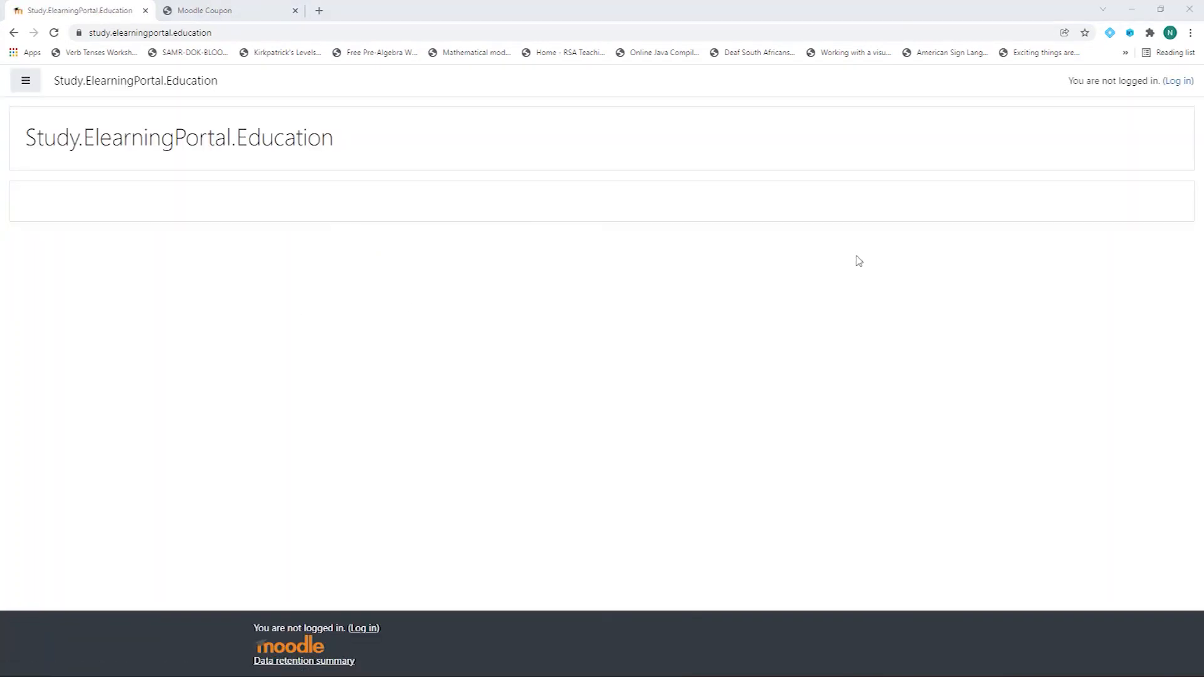
pyautogui.click(1181, 82)
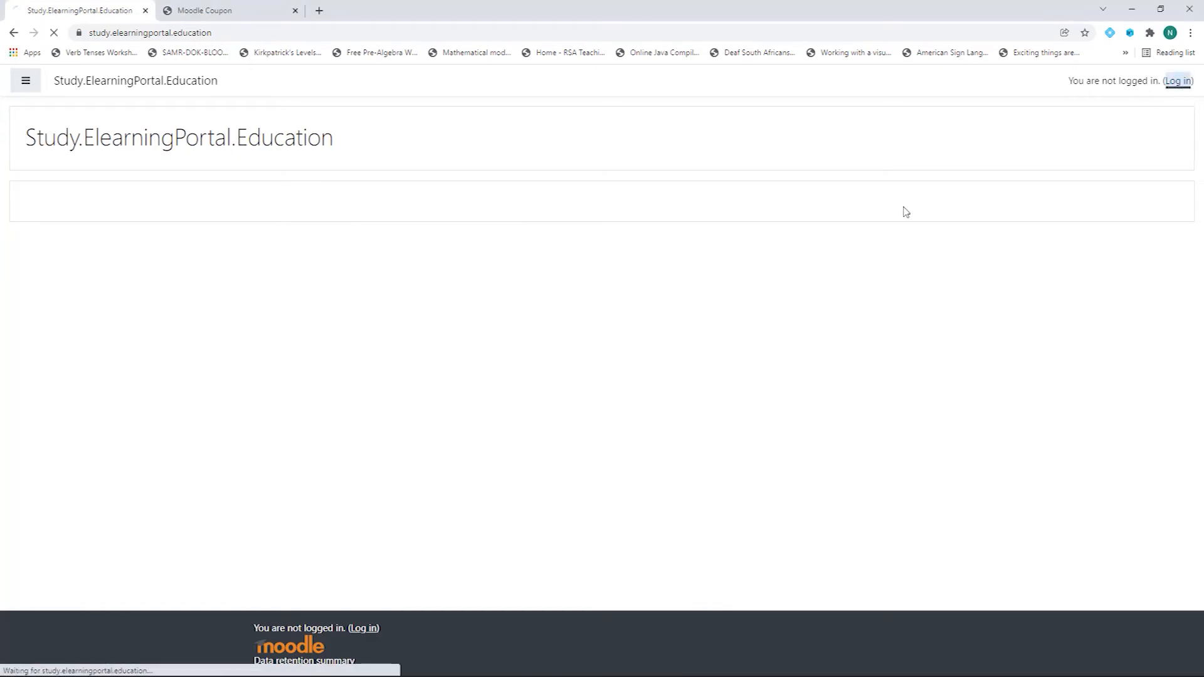
# Step: Sign in with the student's username and password
pyautogui.click(421, 174)
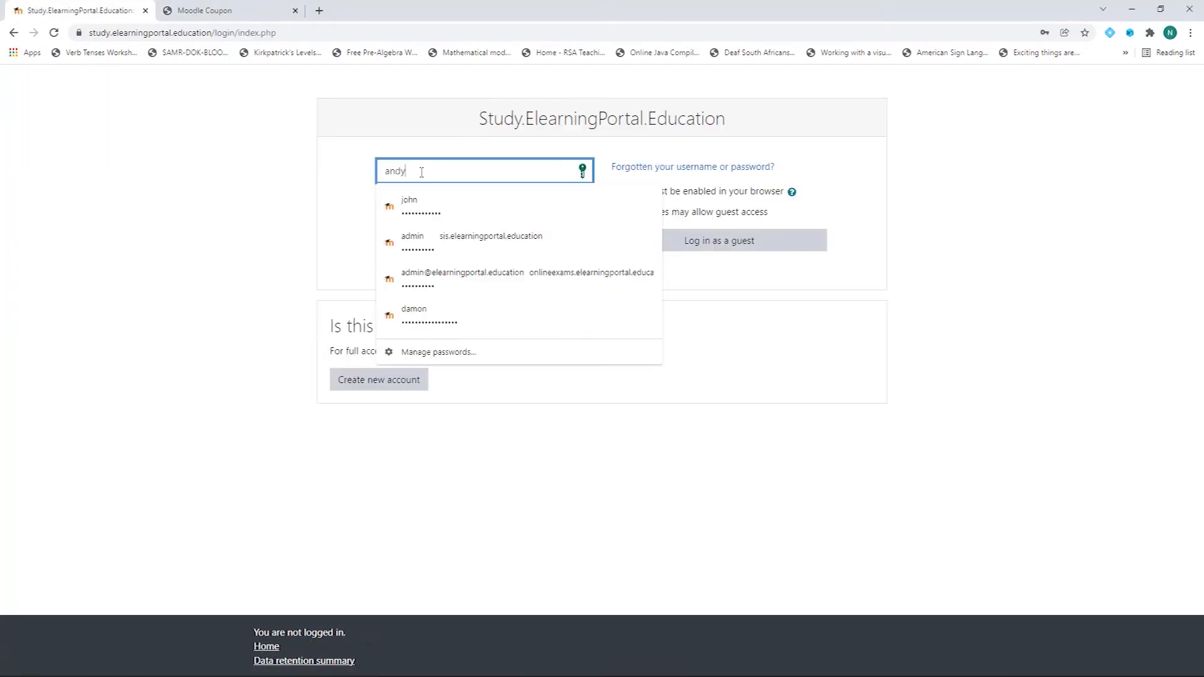
pyautogui.click(425, 205)
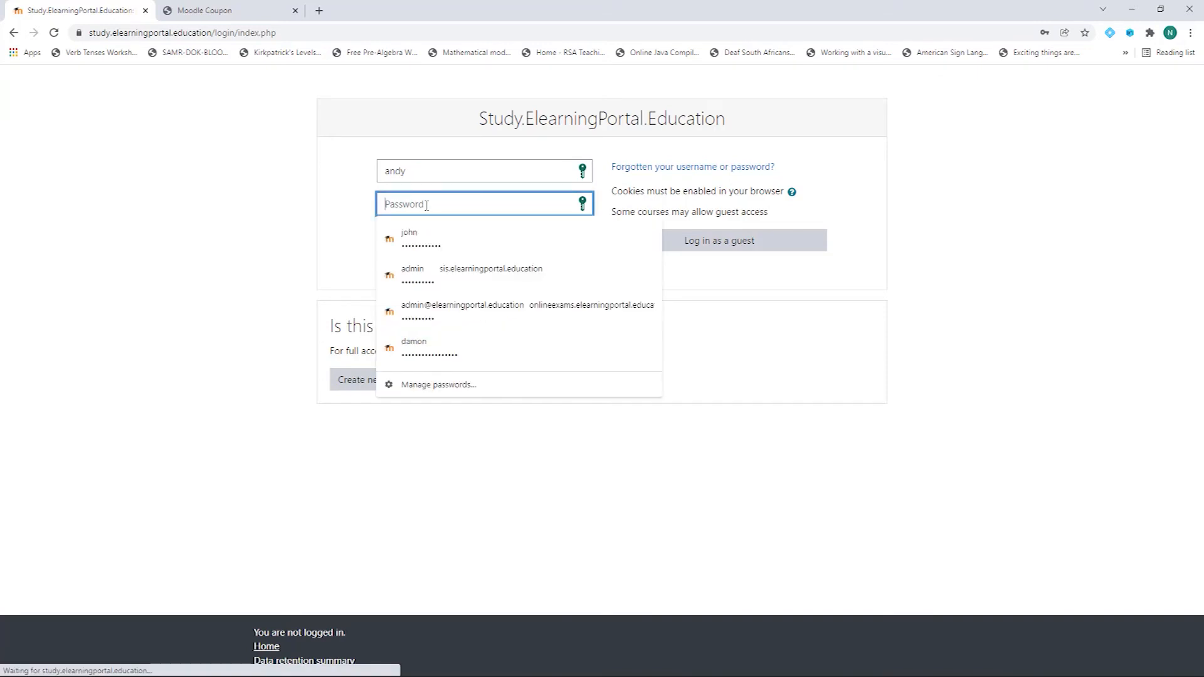
pyautogui.write('a')
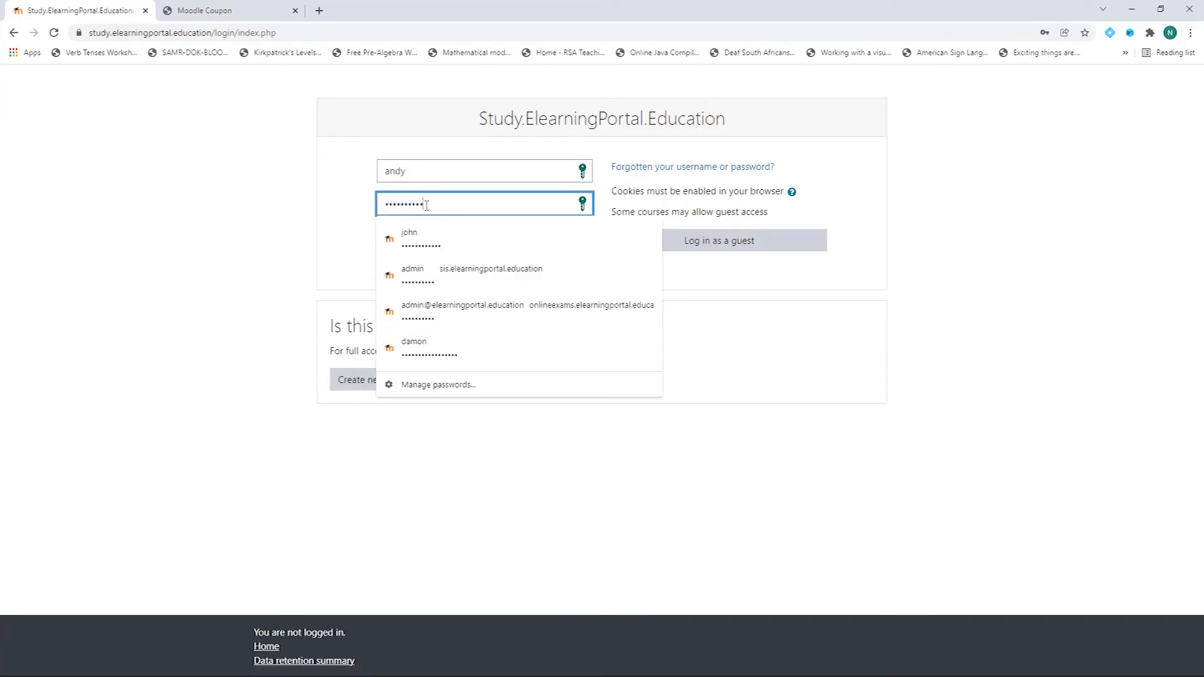
pyautogui.click(337, 161)
pyautogui.click(435, 272)
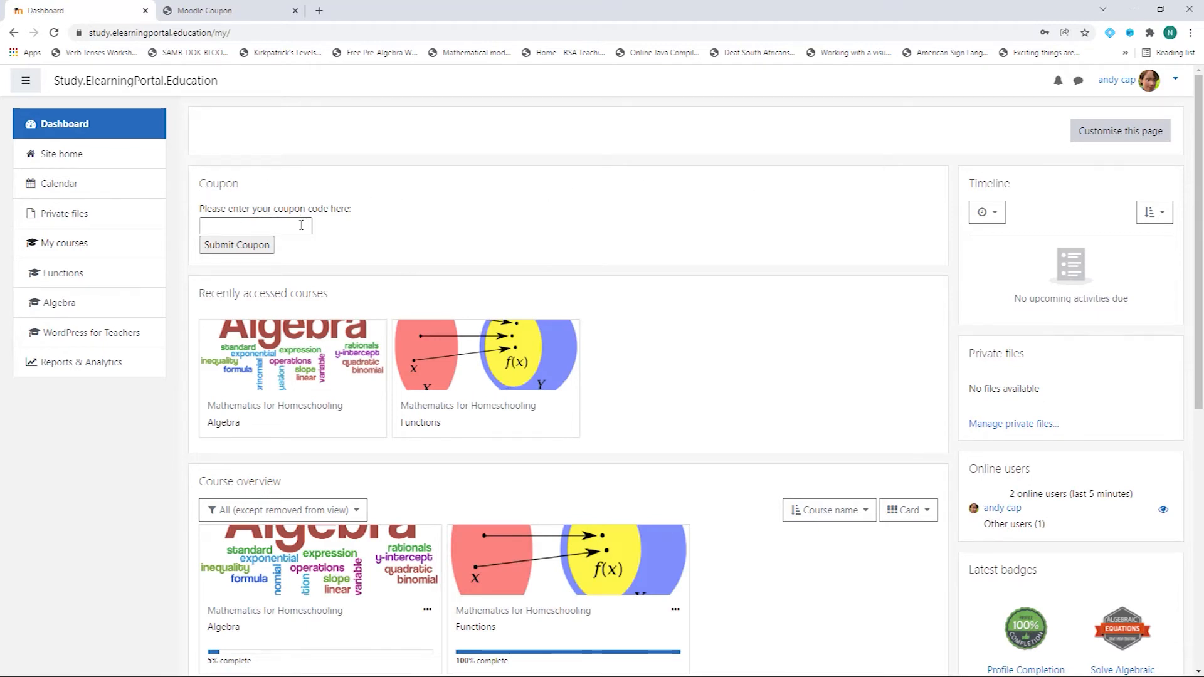
# Step: Copy the first coupon code from the coupons PDF
pyautogui.scroll(-2, 564, 393)
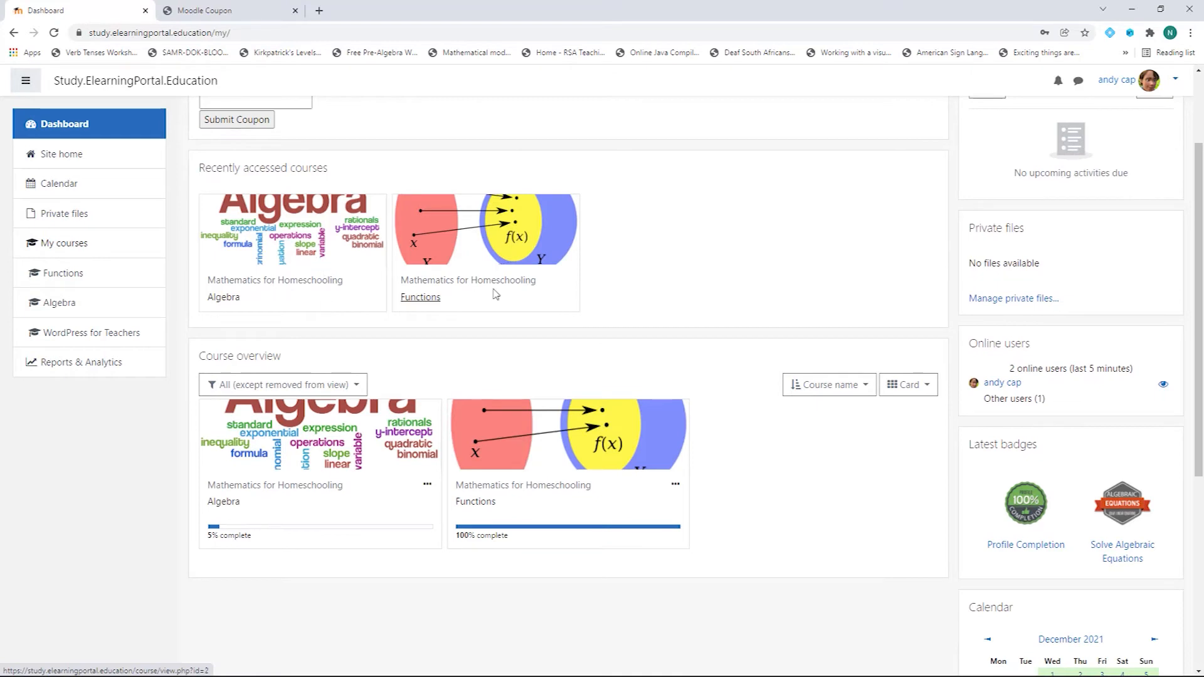
pyautogui.scroll(2, 396, 164)
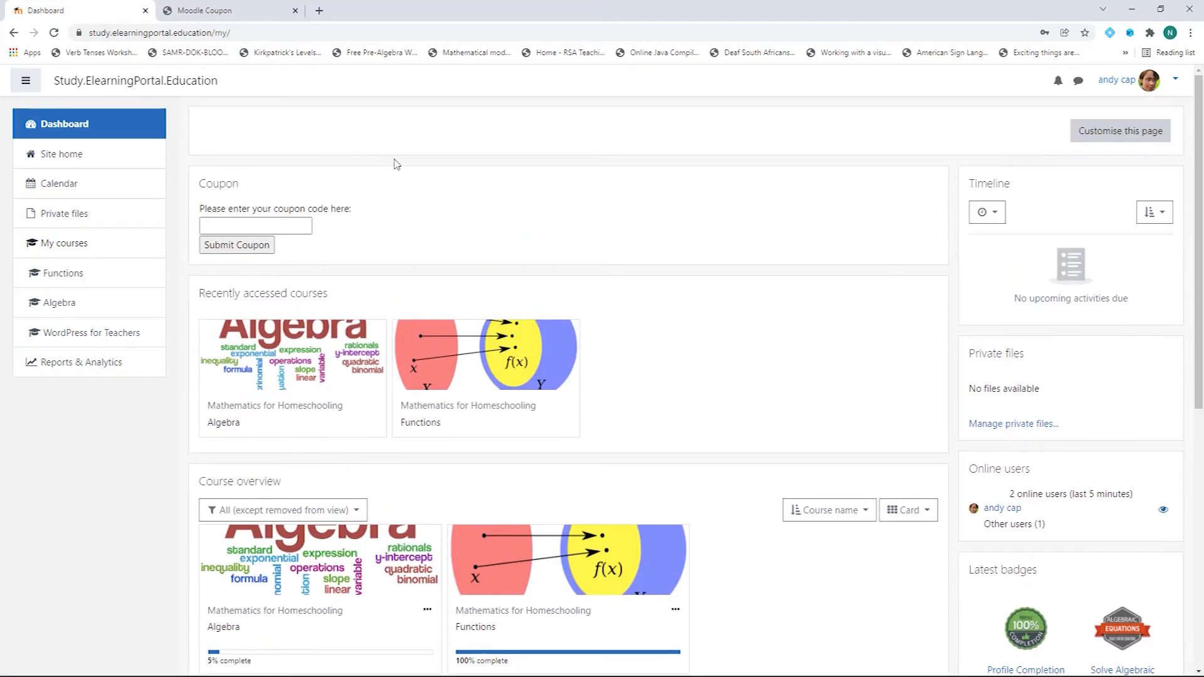
pyautogui.click(251, 11)
pyautogui.moveTo(461, 385); pyautogui.dragTo(620, 384)
pyautogui.click(640, 402)
# Step: Paste the code into the Dashboard's coupon box, submit it, and review the enrolled courses
pyautogui.click(94, 11)
pyautogui.click(284, 225)
pyautogui.rightClick(283, 225)
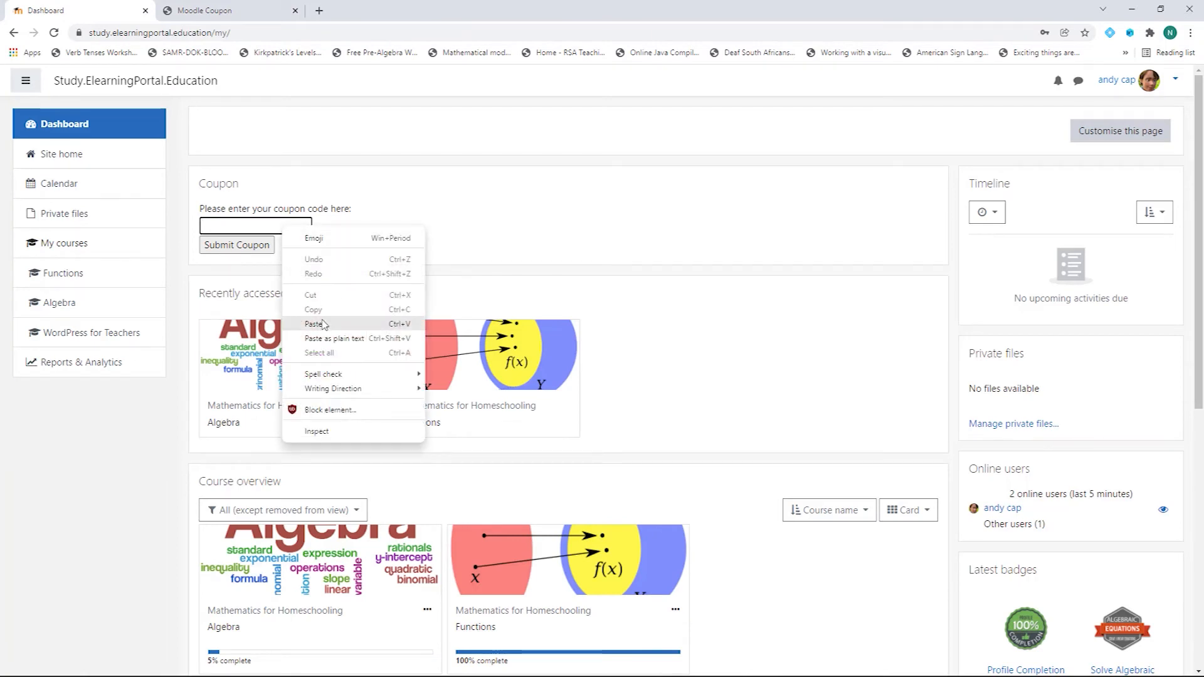
pyautogui.click(325, 324)
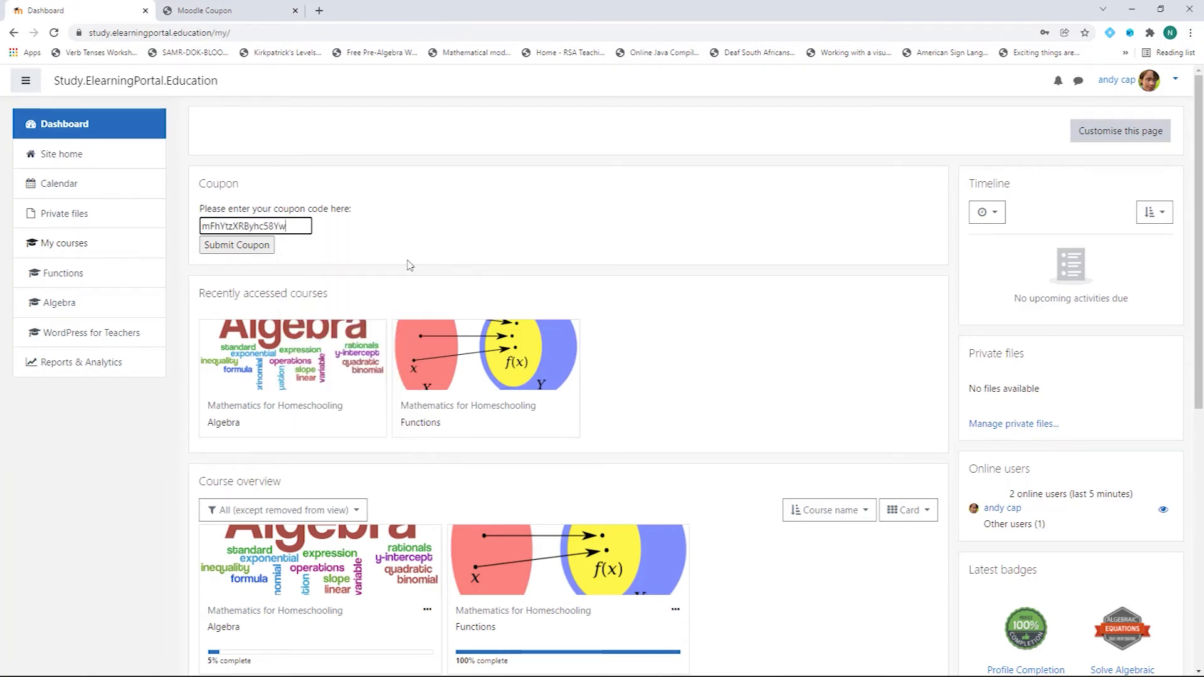
pyautogui.click(236, 246)
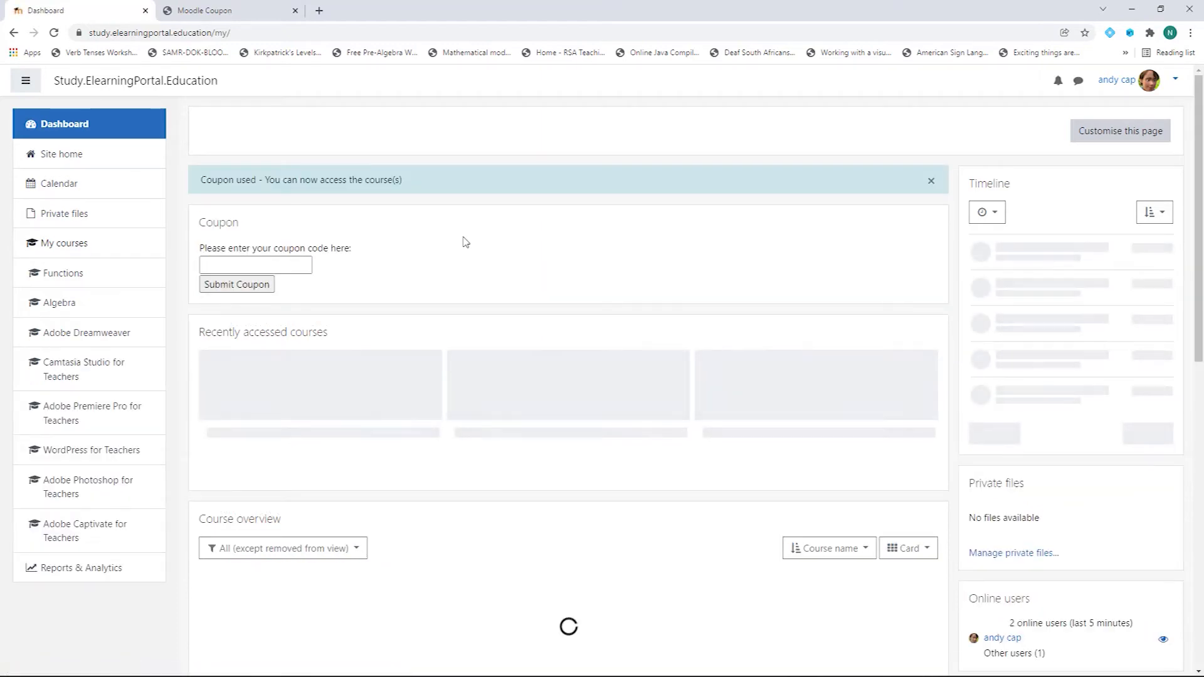
pyautogui.scroll(-5, 465, 242)
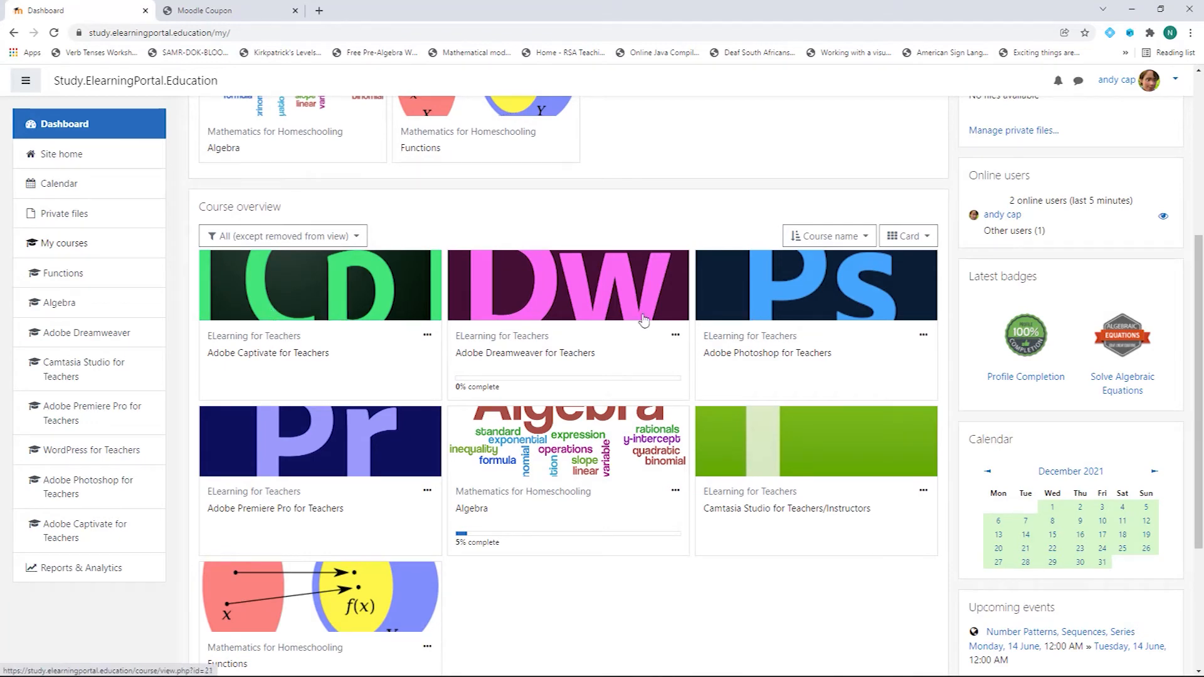
pyautogui.scroll(3, 632, 361)
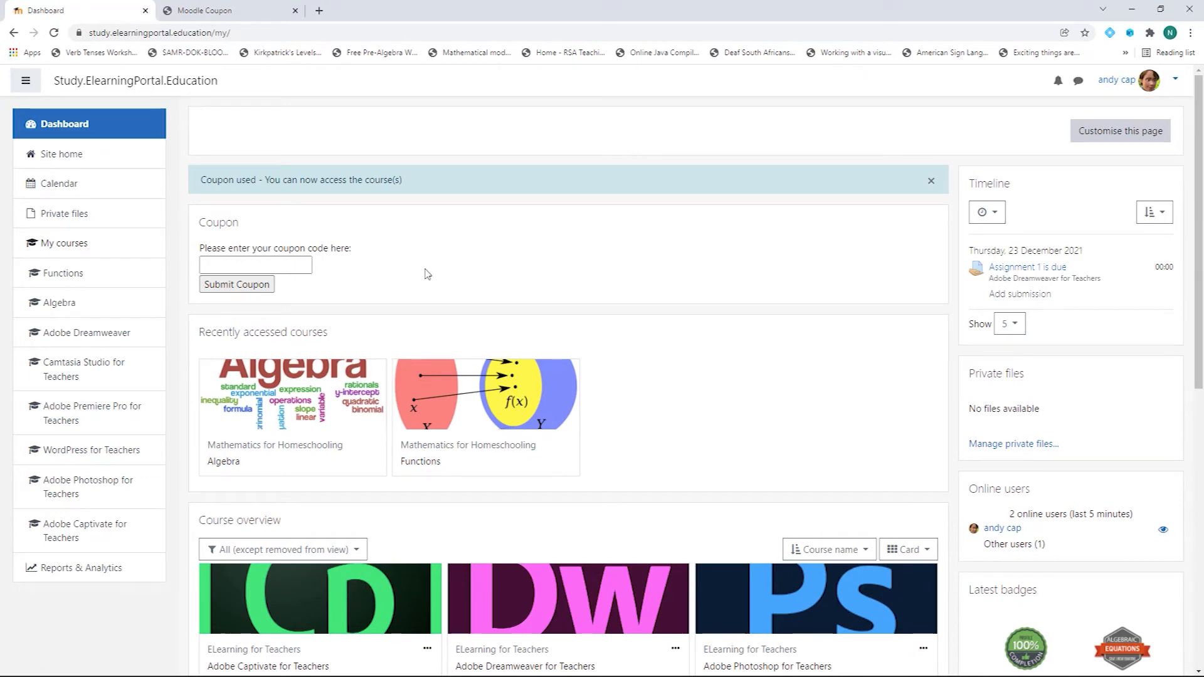
pyautogui.scroll(-3, 770, 367)
pyautogui.scroll(-1, 770, 367)
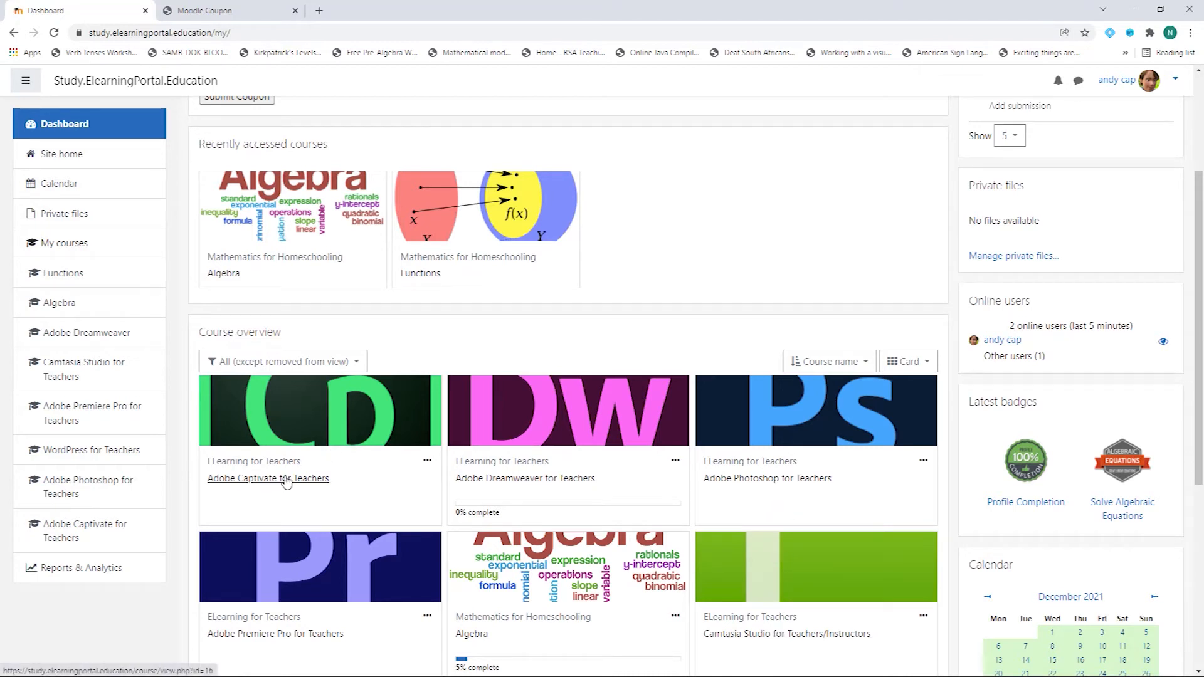
pyautogui.scroll(-2, 294, 477)
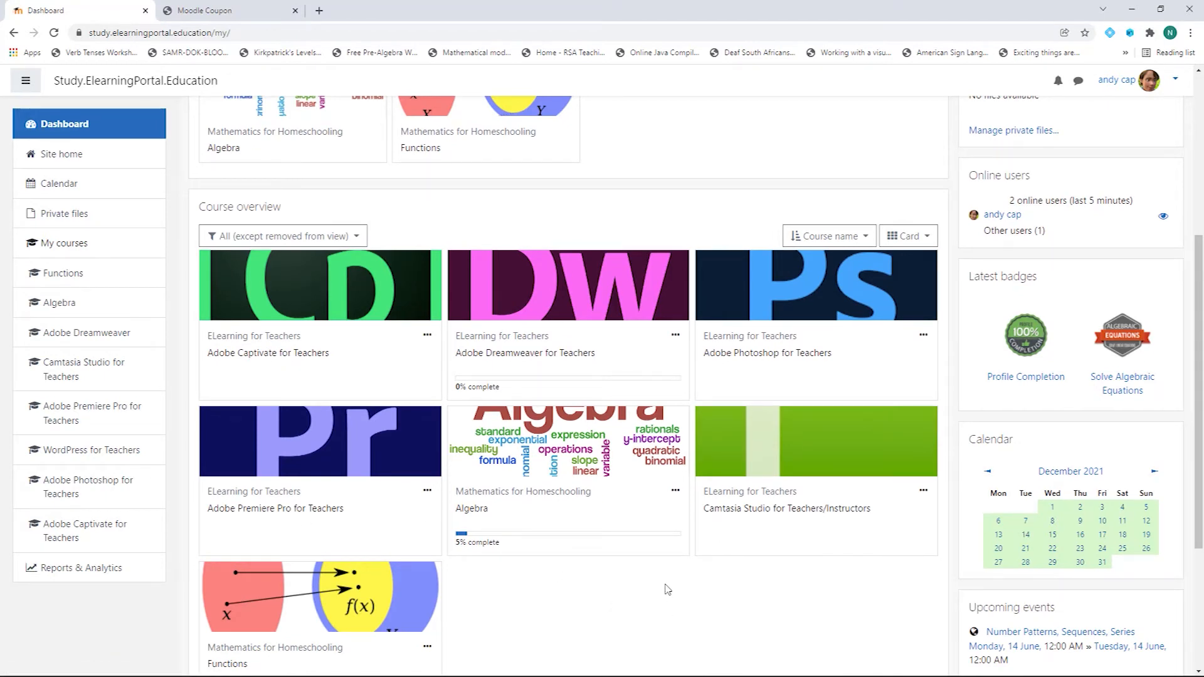
pyautogui.scroll(5, 730, 567)
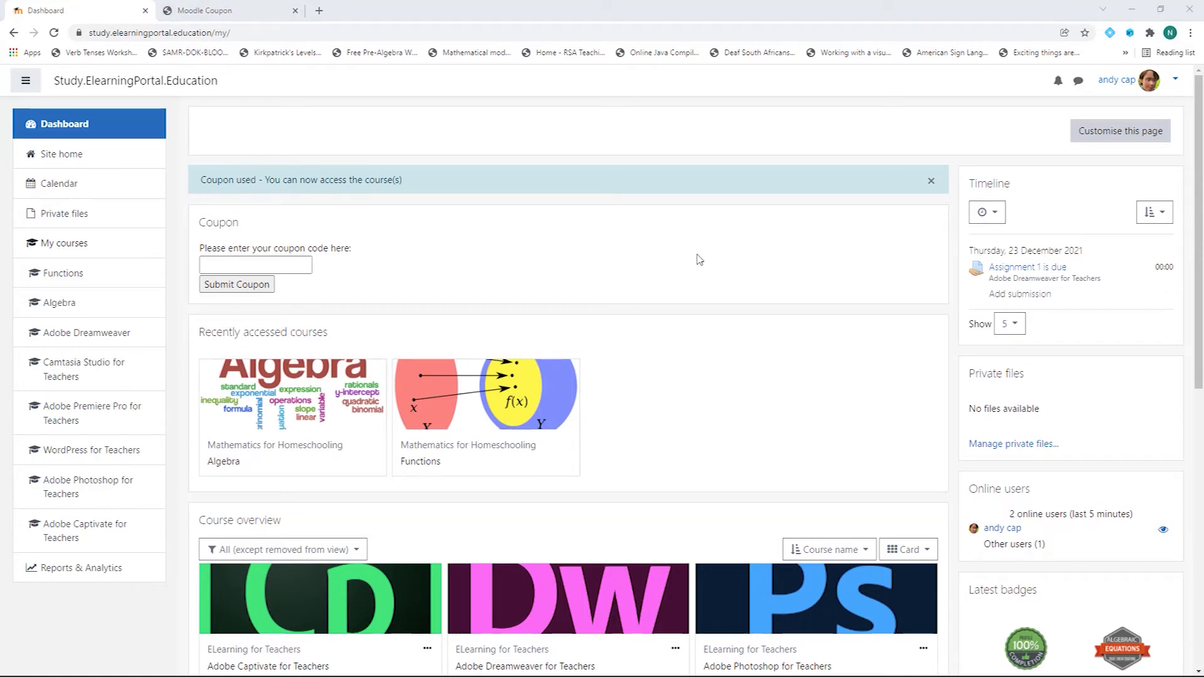
# Step: Log out of the student account and return to the login page
pyautogui.click(1175, 82)
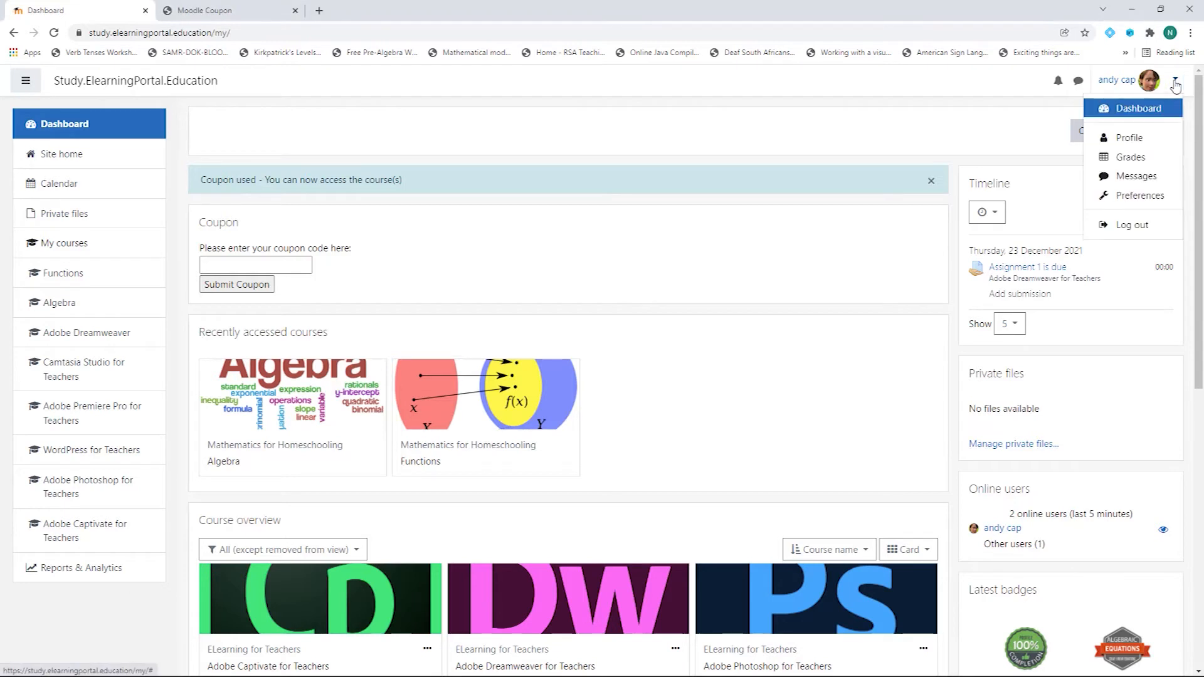
pyautogui.click(1130, 227)
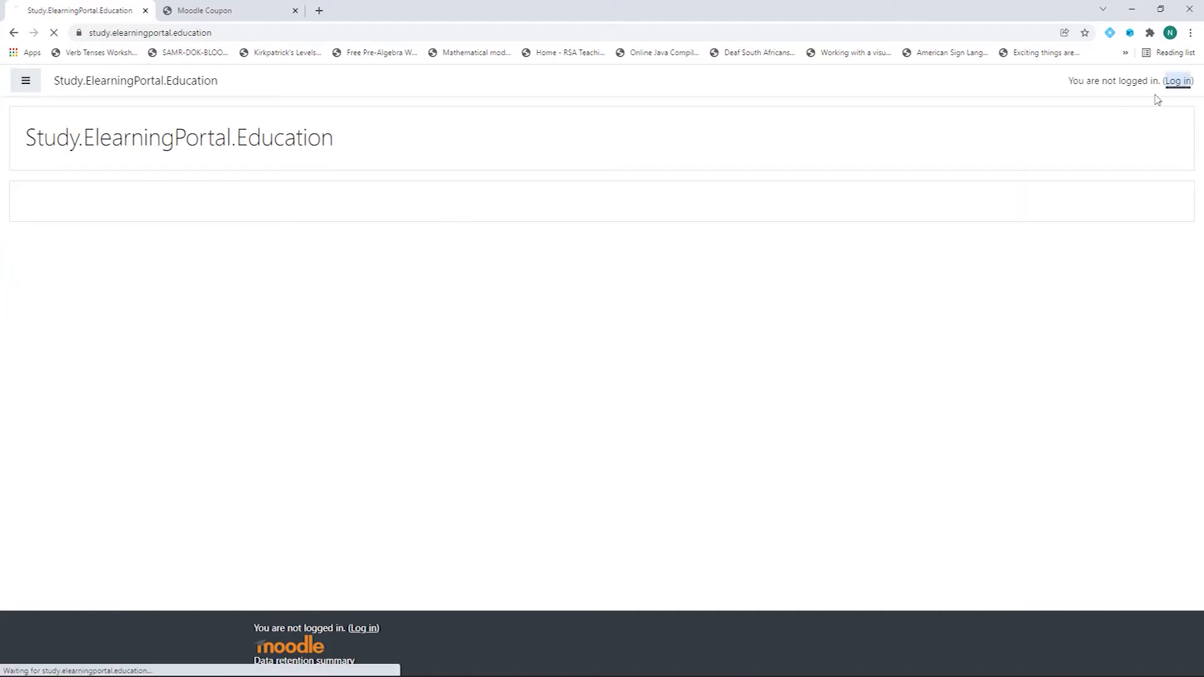
pyautogui.click(1178, 81)
# Step: Sign in with the saved administrator login and open the Coupon block's reports
pyautogui.click(436, 175)
pyautogui.click(425, 196)
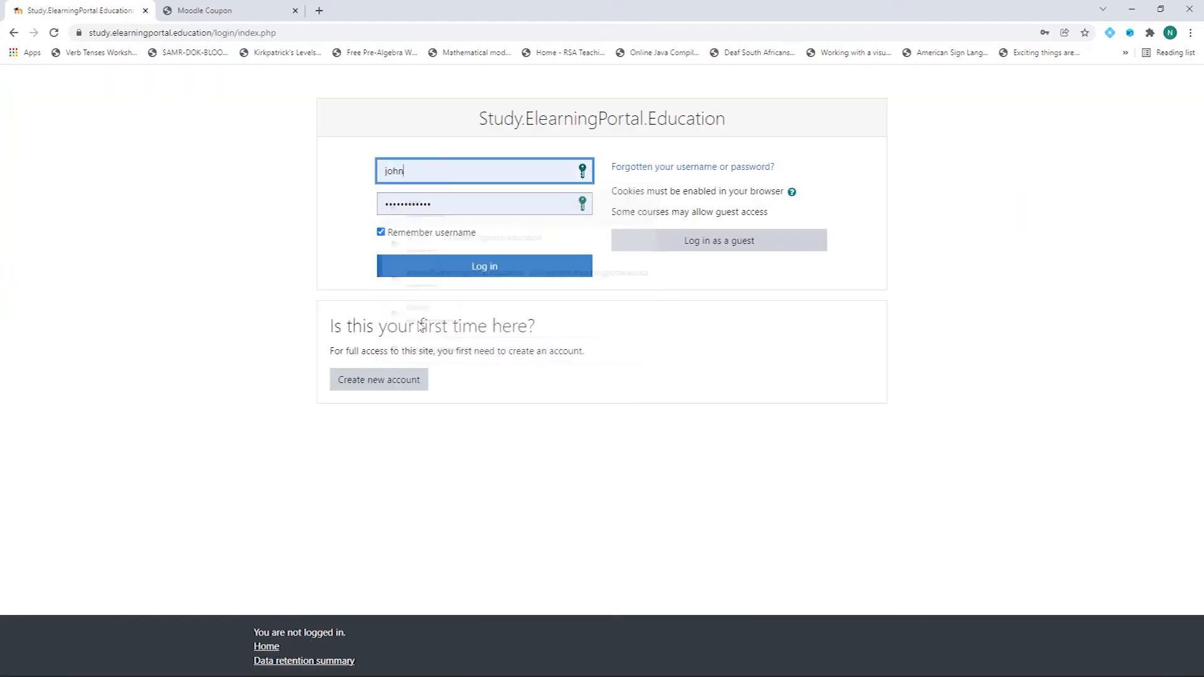
pyautogui.click(465, 269)
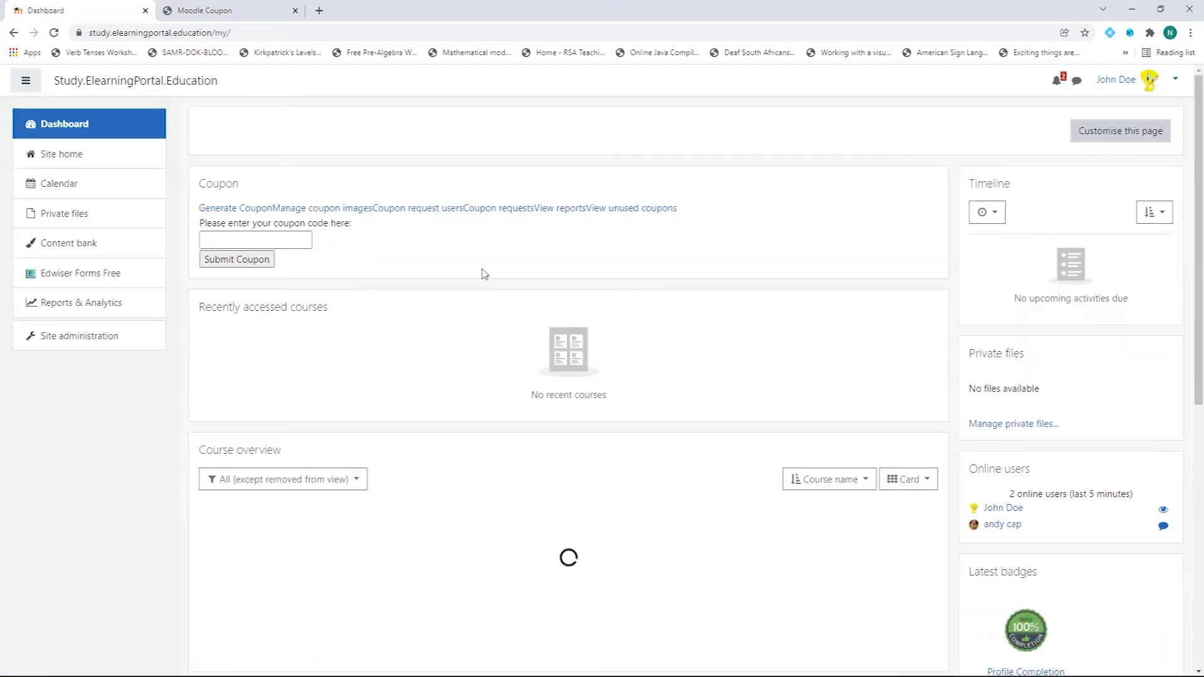
pyautogui.click(566, 210)
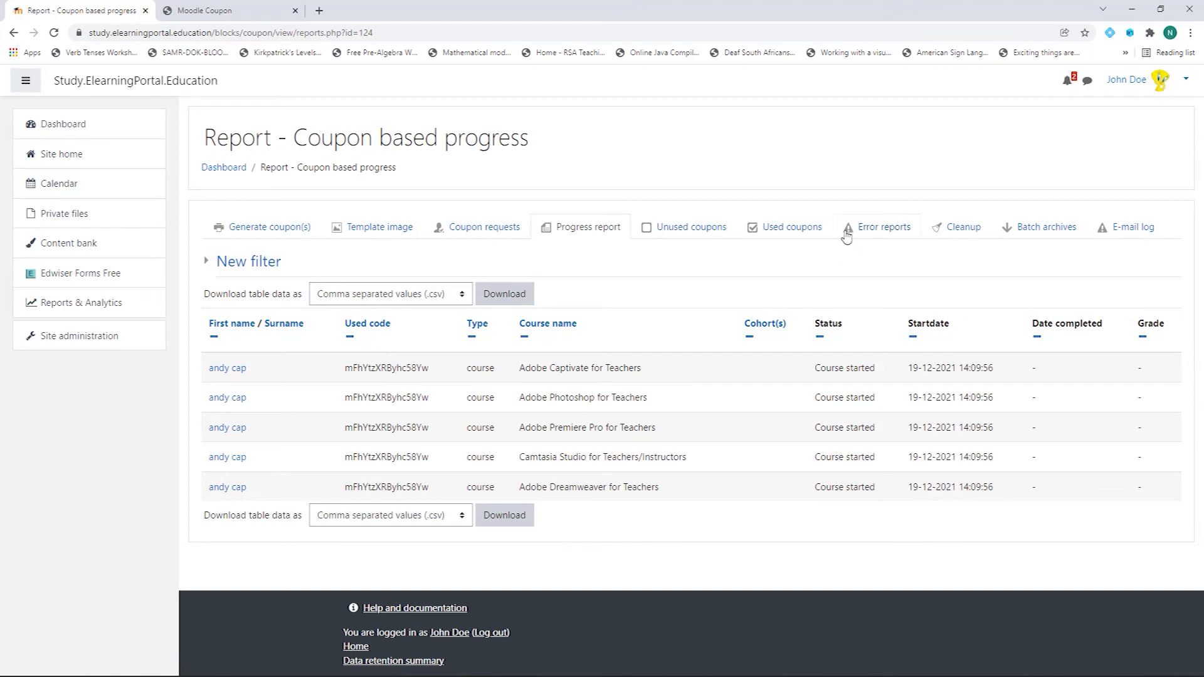
# Step: Open the Used coupons report showing the student's redeemed five-course coupon
pyautogui.click(790, 231)
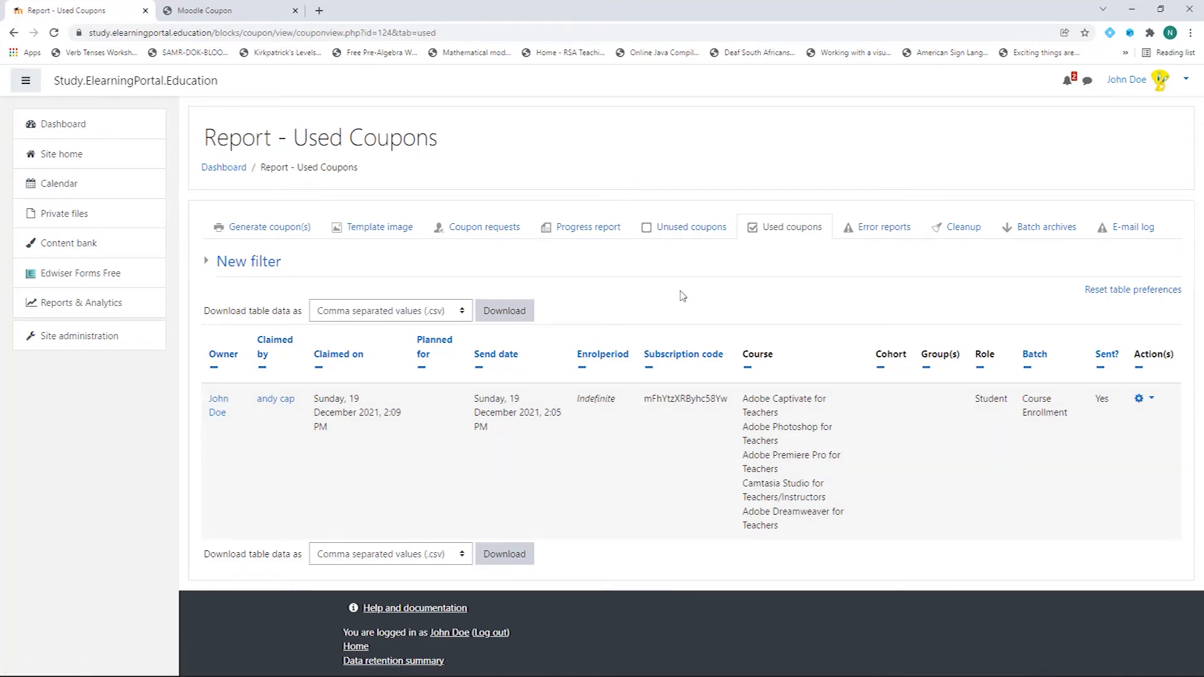
# Step: Review the Unused coupons list and a row's action menu, then return to the Progress report
pyautogui.click(678, 229)
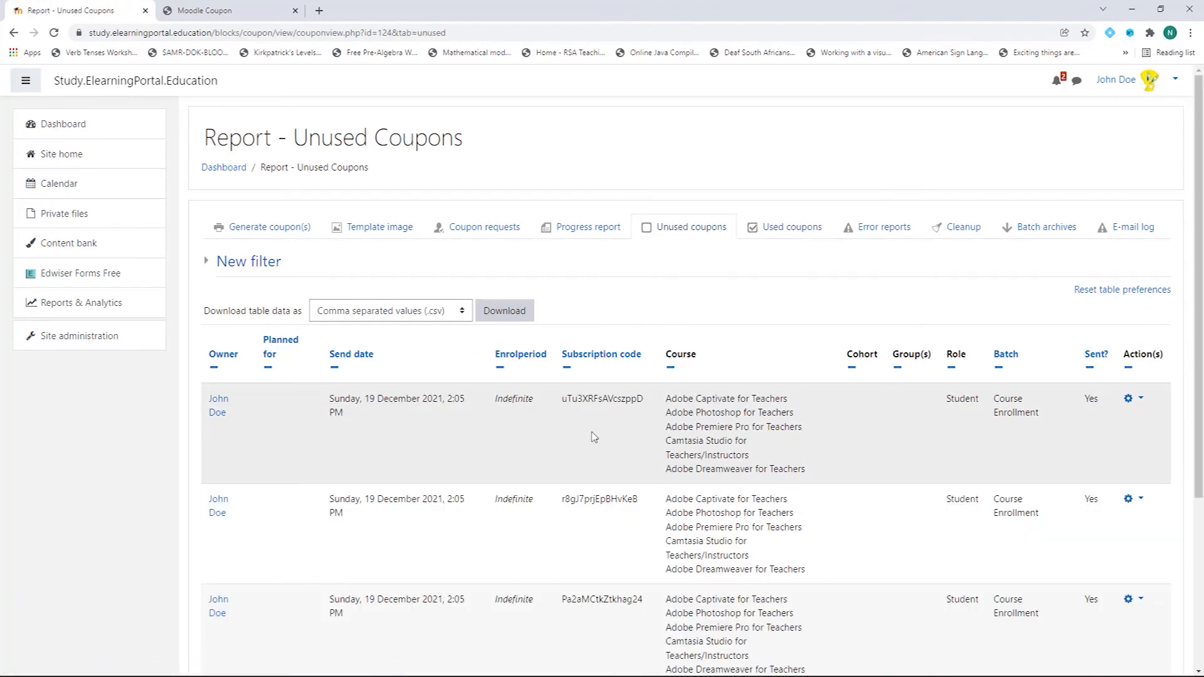
pyautogui.scroll(-10, 594, 437)
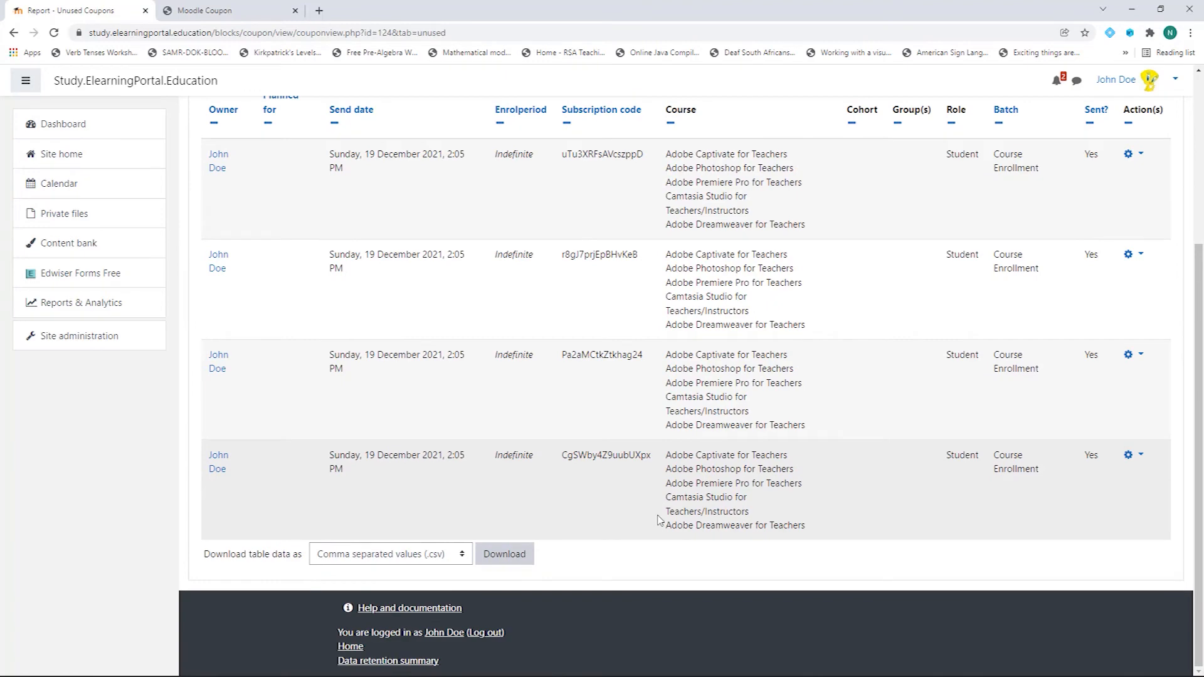
pyautogui.scroll(8, 659, 520)
pyautogui.scroll(1, 660, 521)
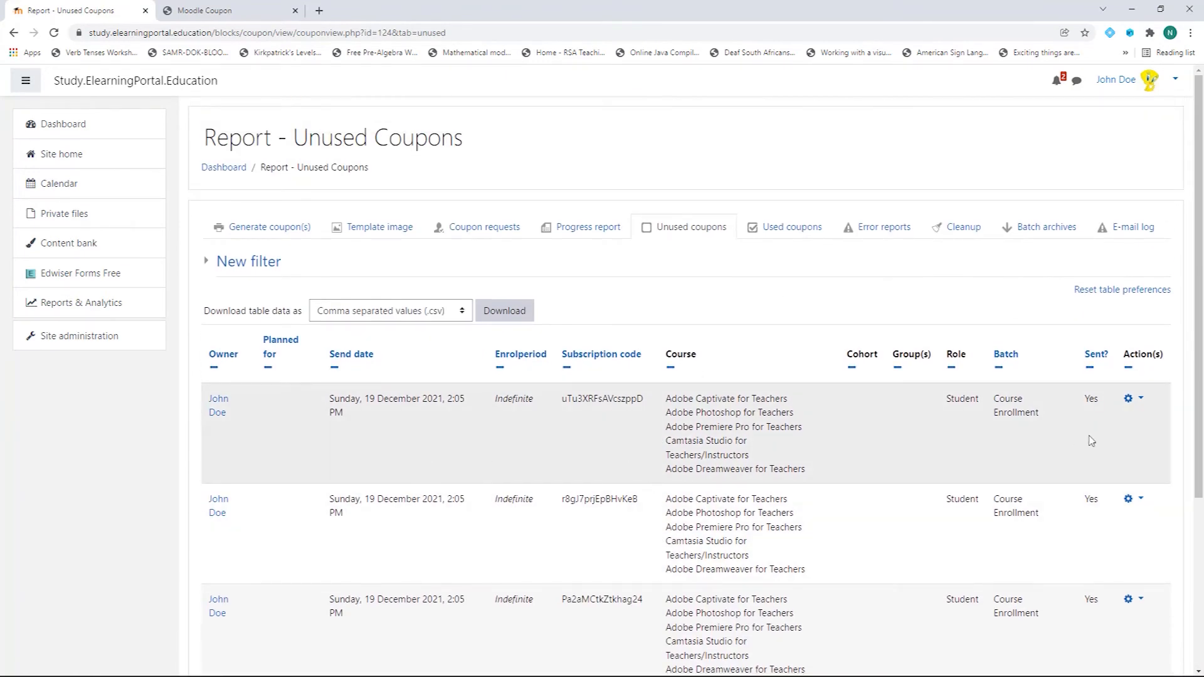
pyautogui.click(1141, 400)
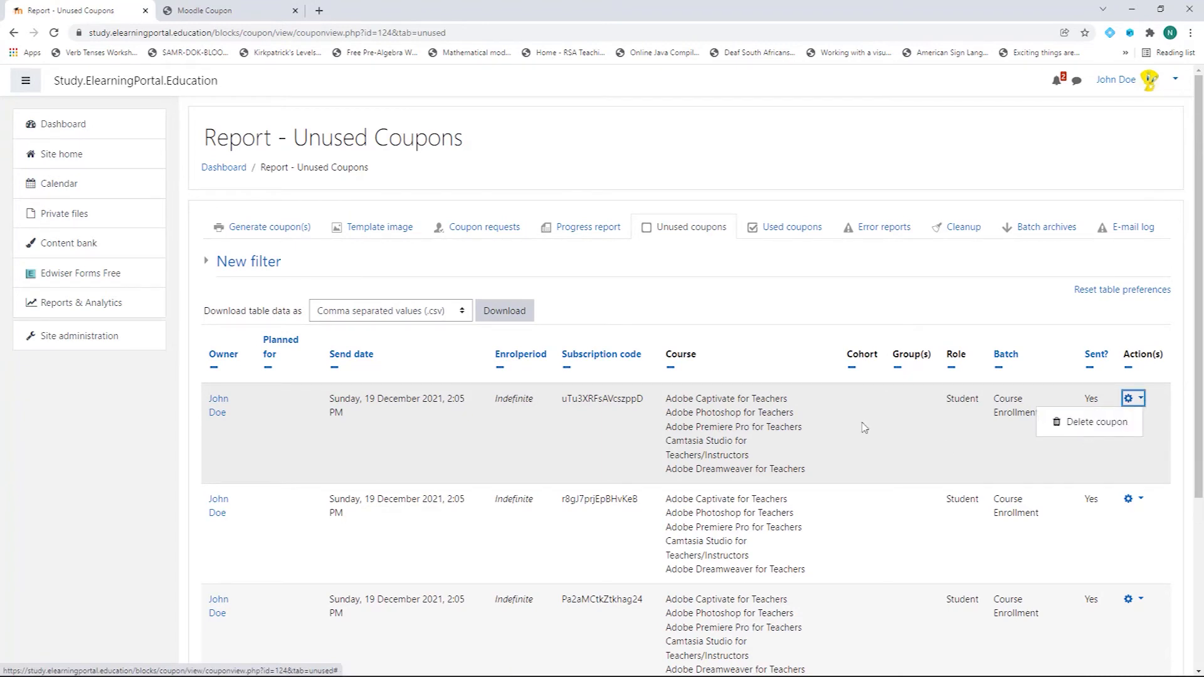
pyautogui.press('Escape')
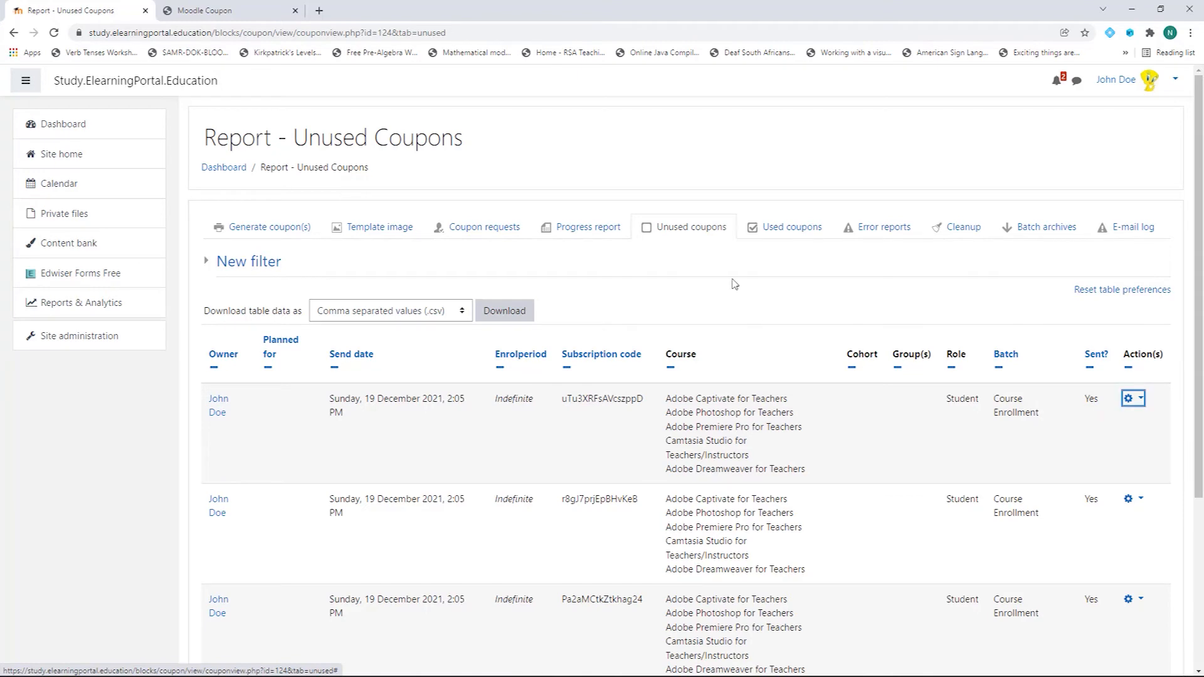
pyautogui.click(585, 233)
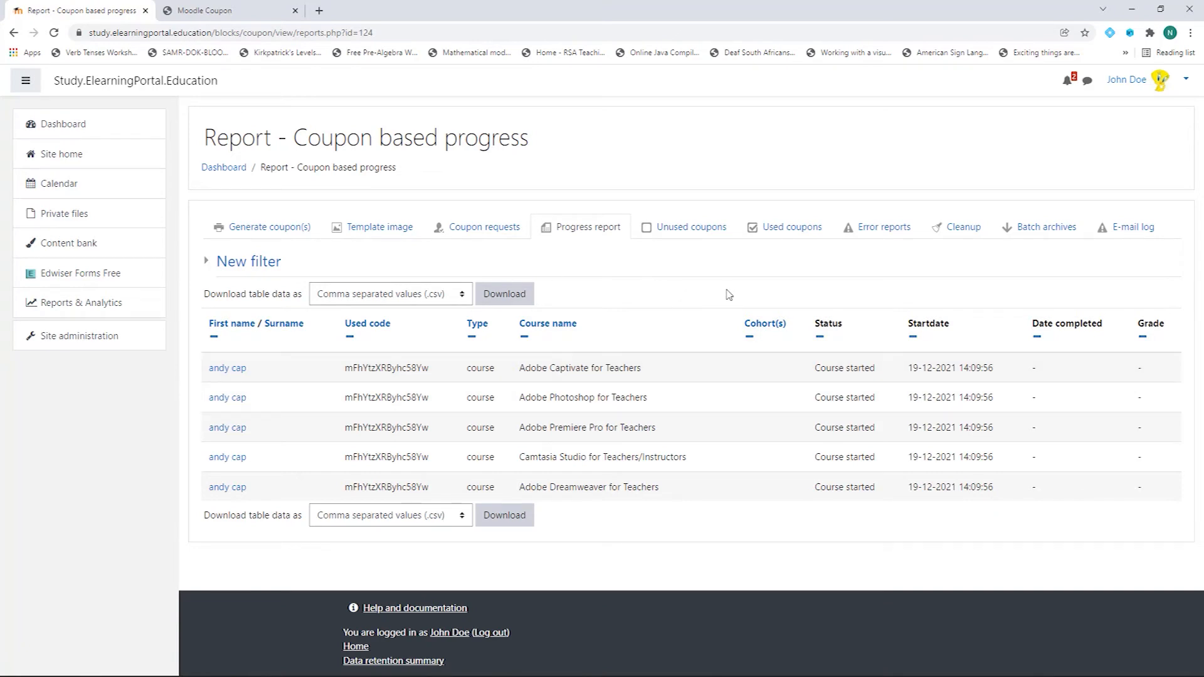
# Step: Export the progress report as Microsoft Excel (.xlsx) and open couponreport.xlsx
pyautogui.click(462, 295)
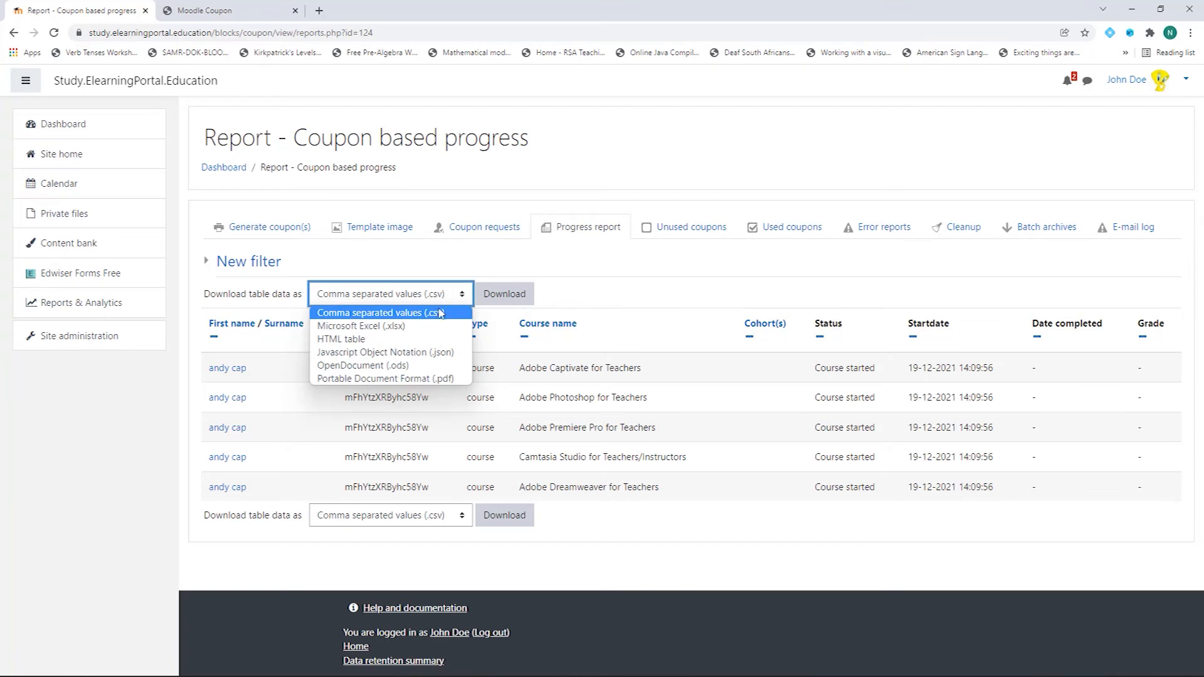
pyautogui.click(425, 327)
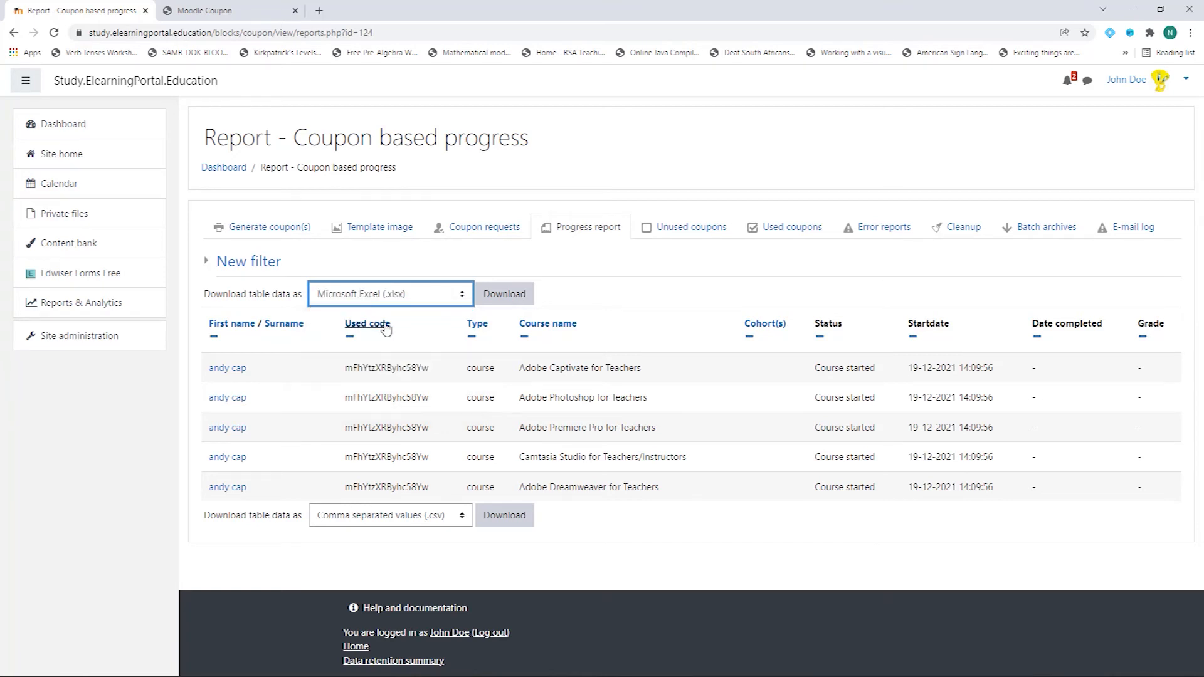
pyautogui.click(503, 295)
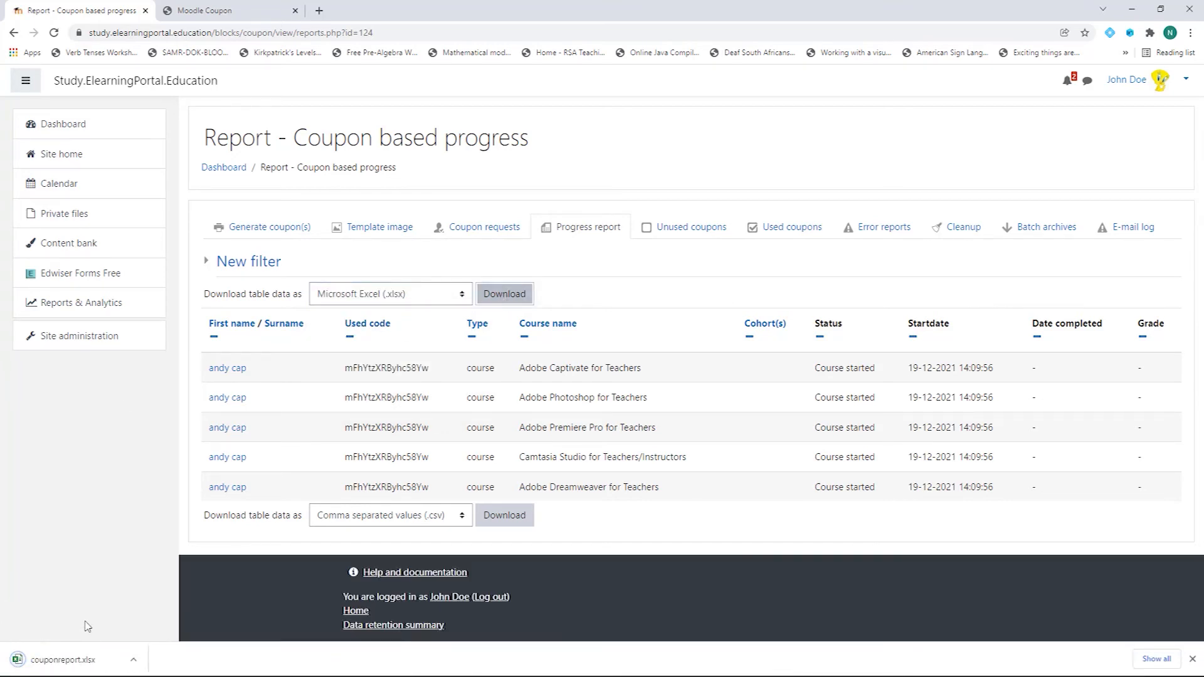
pyautogui.click(77, 665)
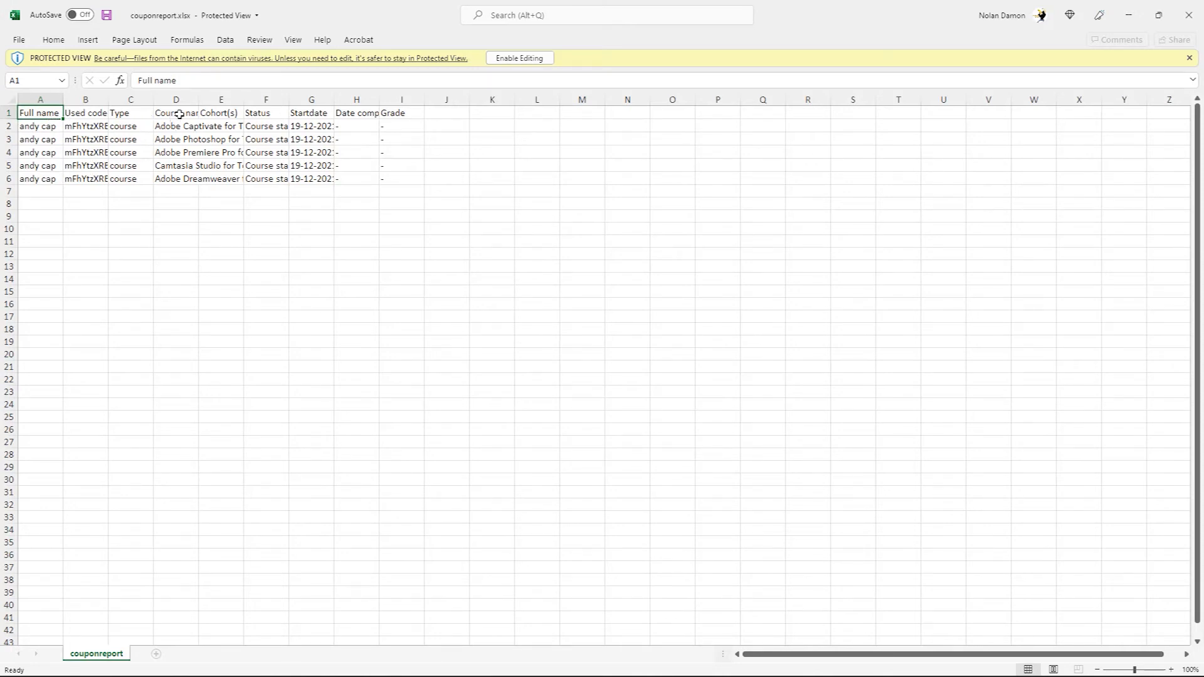
# Step: Widen the Course name and Status columns in couponreport.xlsx, then close Excel
pyautogui.moveTo(201, 101); pyautogui.dragTo(385, 125)
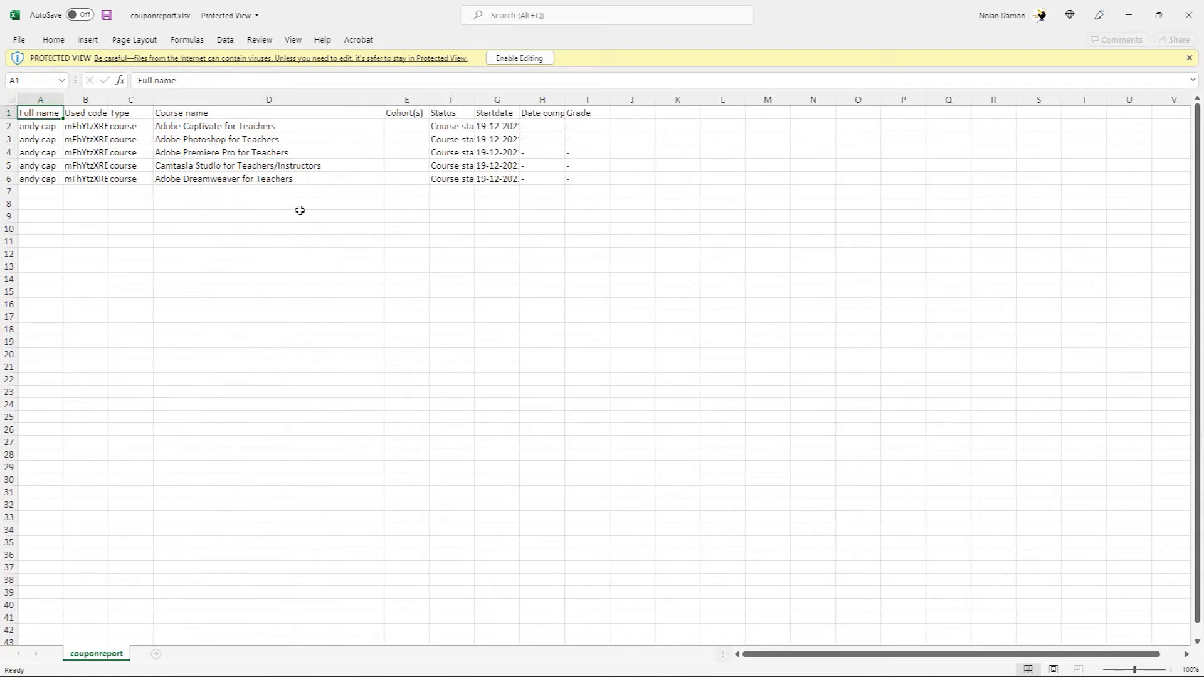
pyautogui.moveTo(476, 100); pyautogui.dragTo(597, 101)
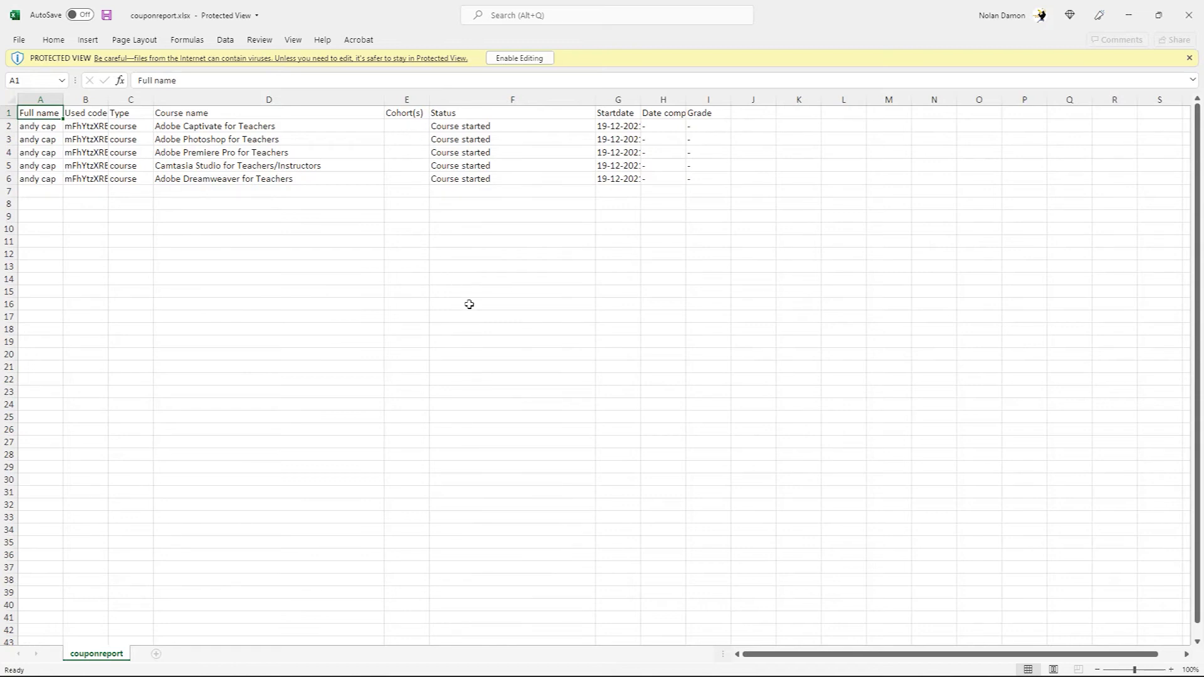
pyautogui.click(1188, 16)
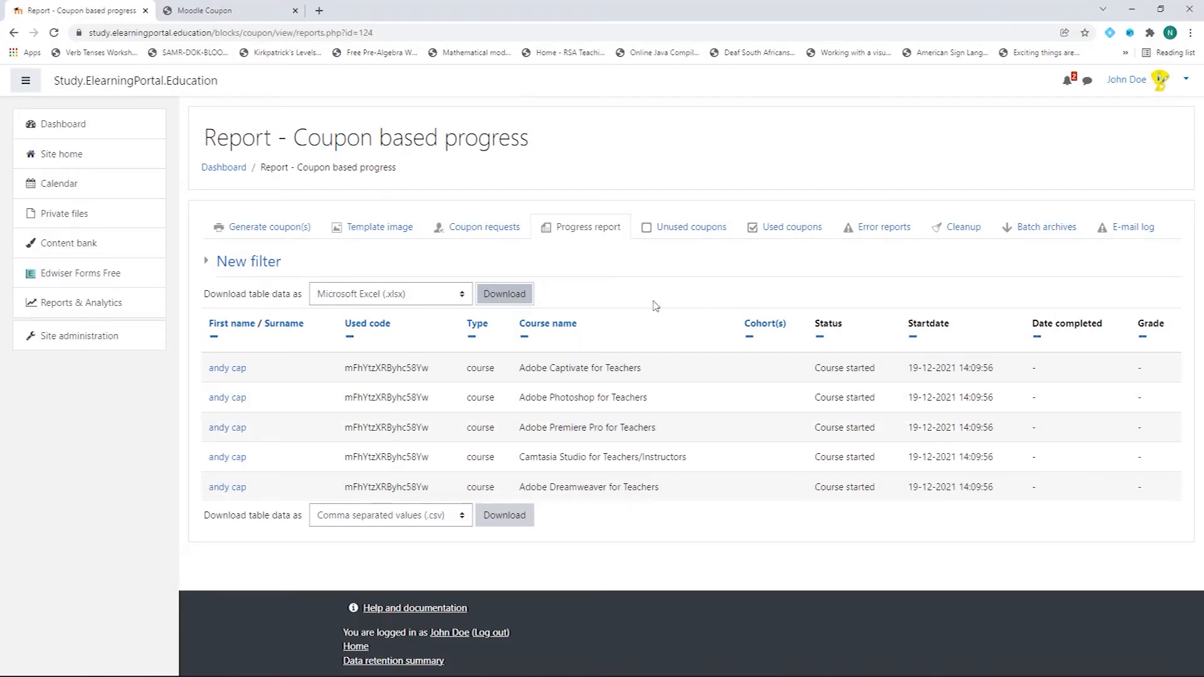
# Step: Review the coupon error report, then the Template image page's 300 DPI A4 size requirement
pyautogui.click(876, 233)
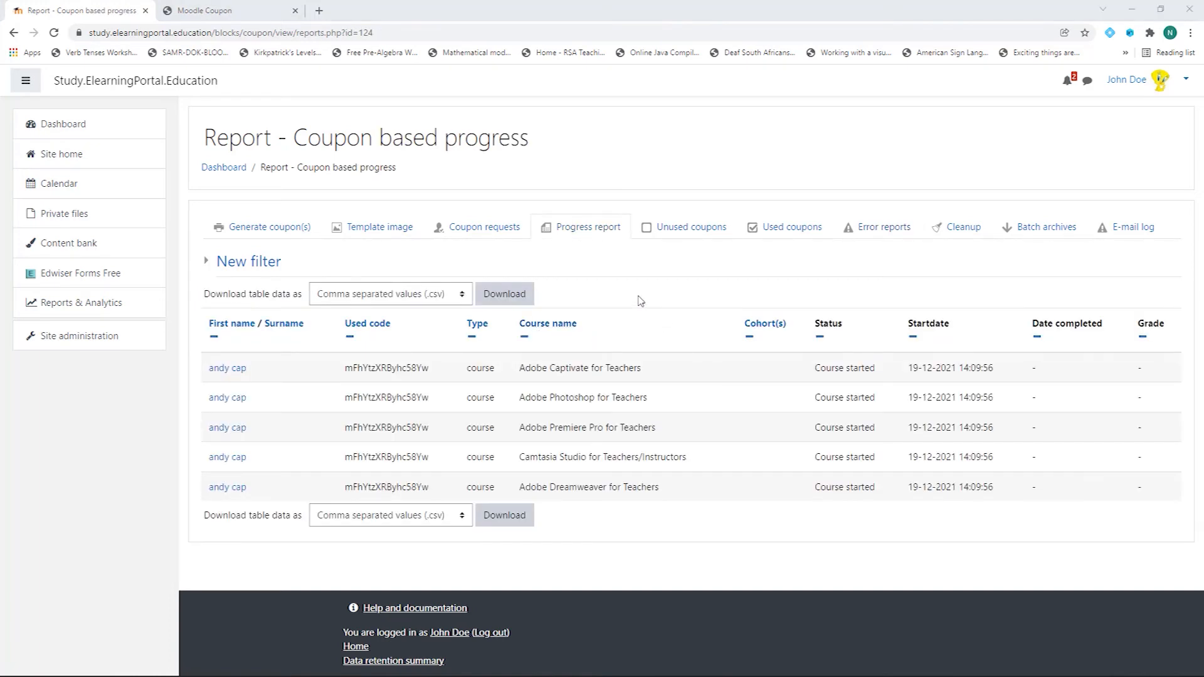
pyautogui.click(384, 231)
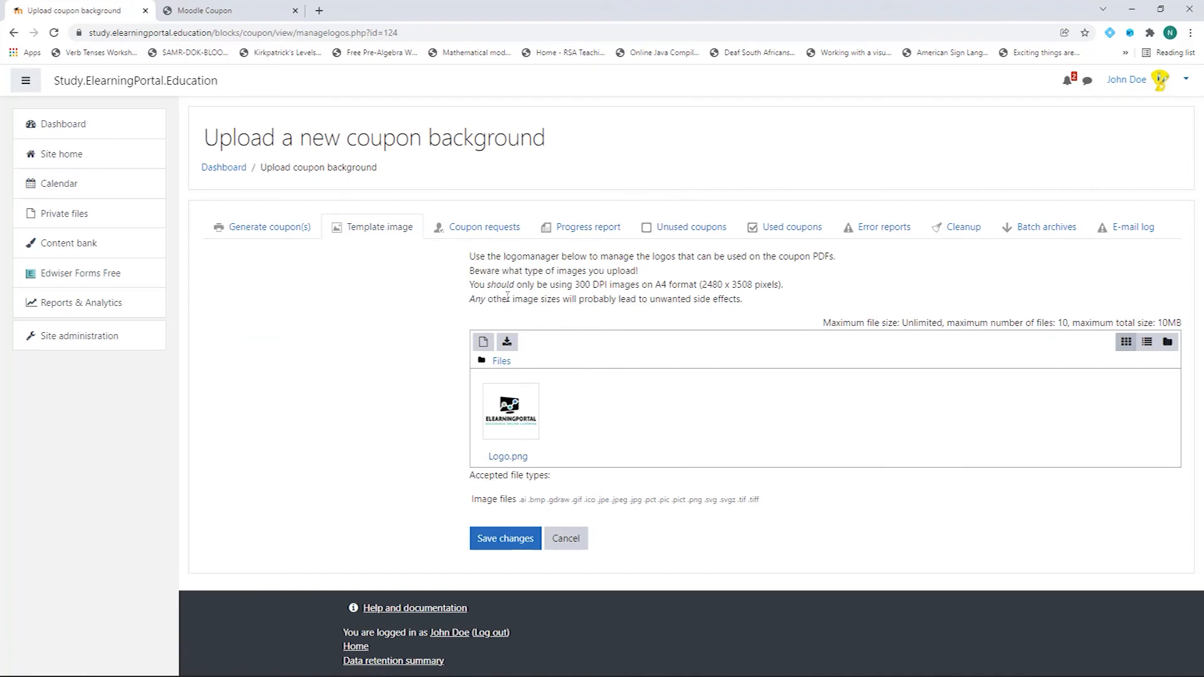
pyautogui.moveTo(471, 285); pyautogui.dragTo(770, 286)
pyautogui.click(576, 286)
pyautogui.click(578, 285)
pyautogui.moveTo(575, 285); pyautogui.dragTo(795, 293)
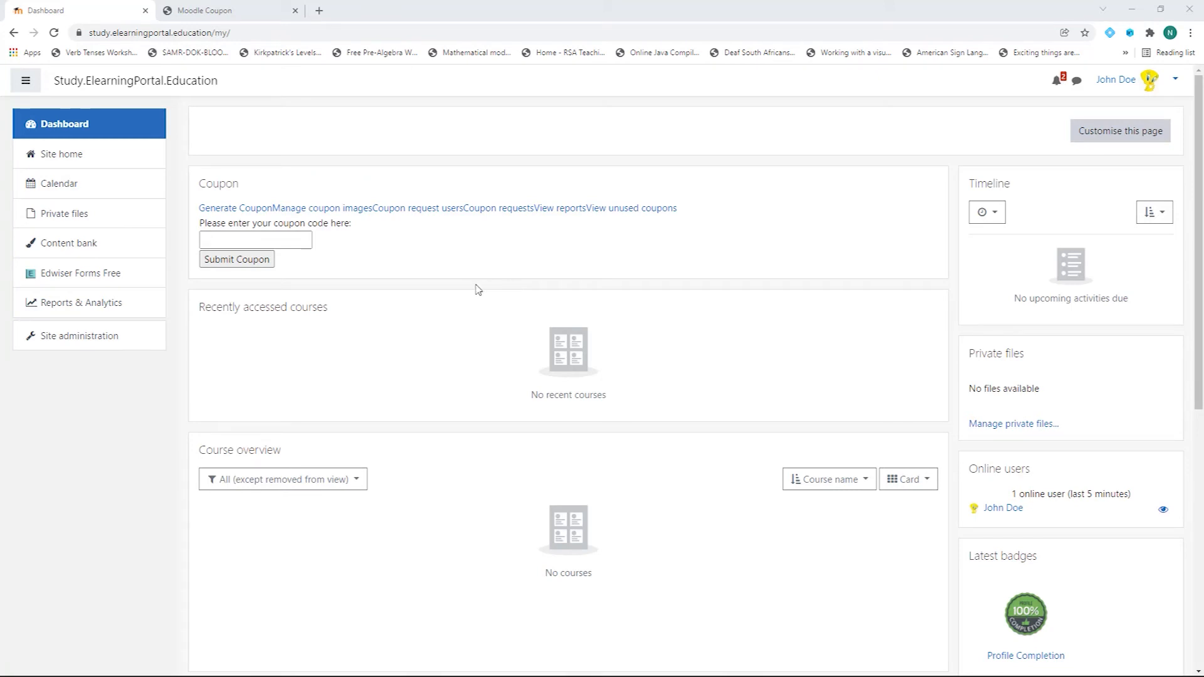
# Step: Bring the five-course coupons PDF to the front and scroll to its sign-up and login instructions
pyautogui.click(245, 10)
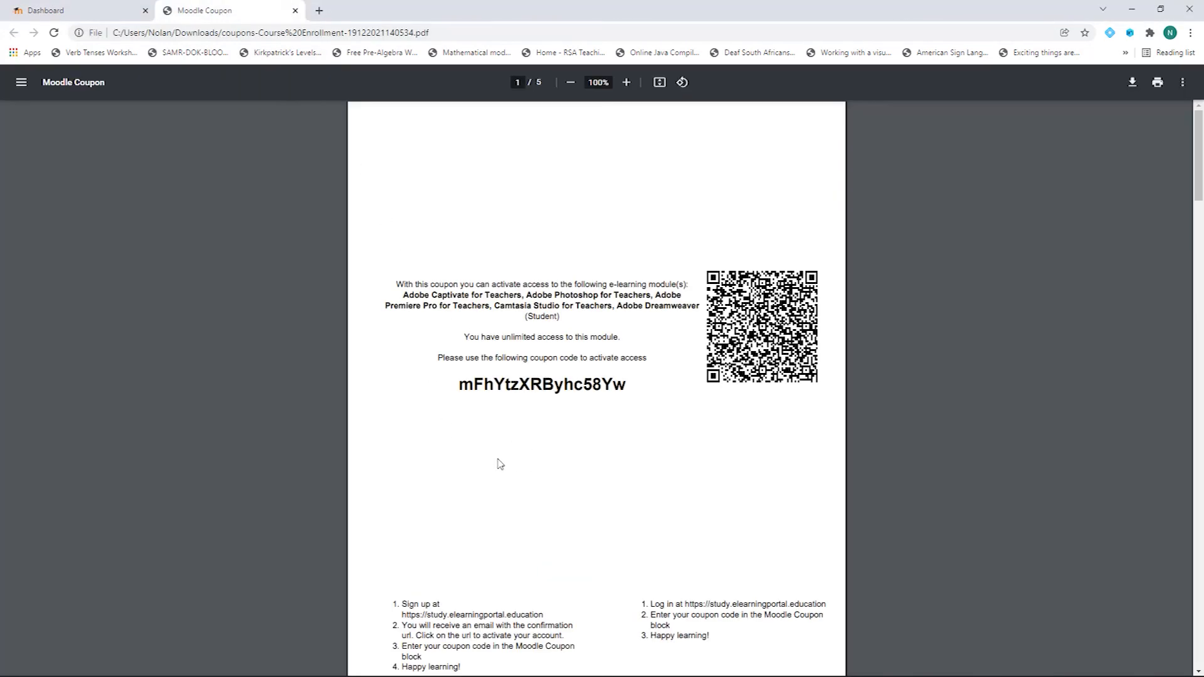
pyautogui.click(103, 11)
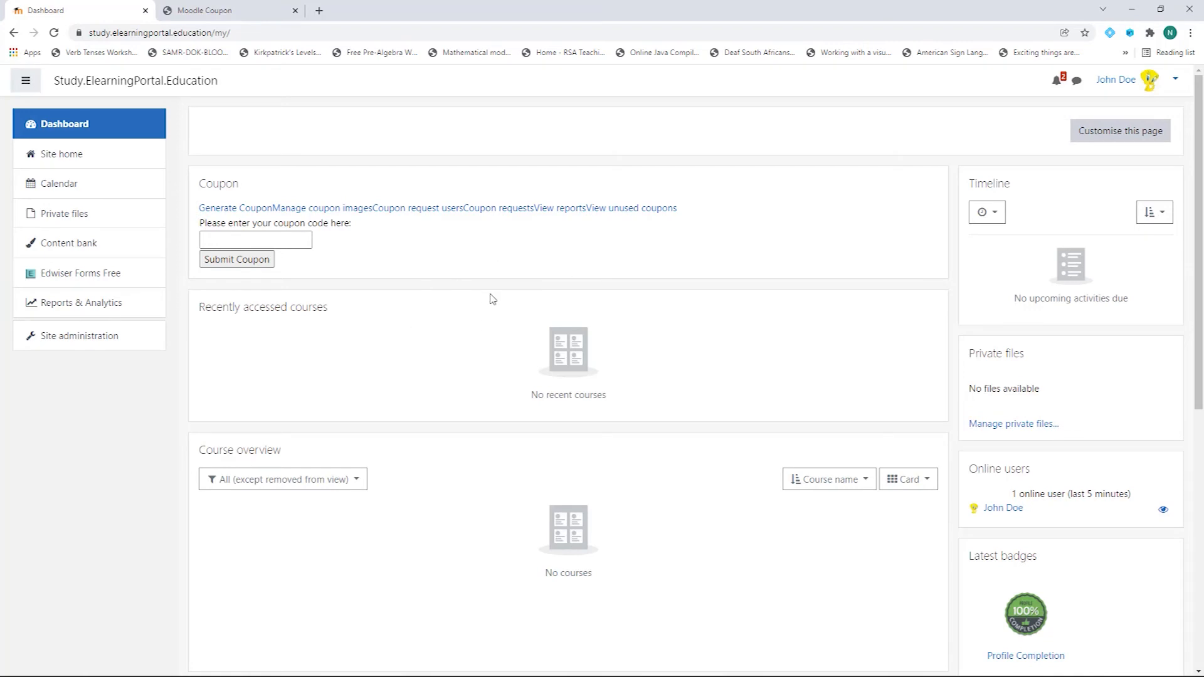
pyautogui.click(226, 11)
pyautogui.scroll(-3, 483, 446)
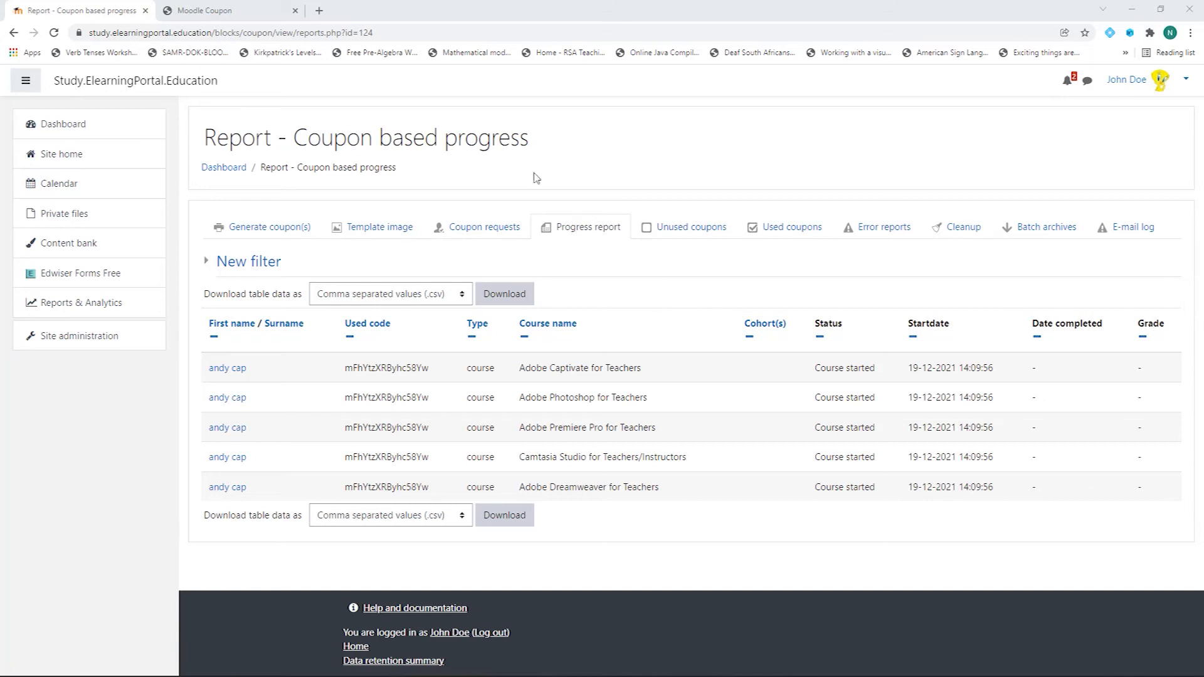
pyautogui.click(199, 10)
pyautogui.scroll(-2, 559, 597)
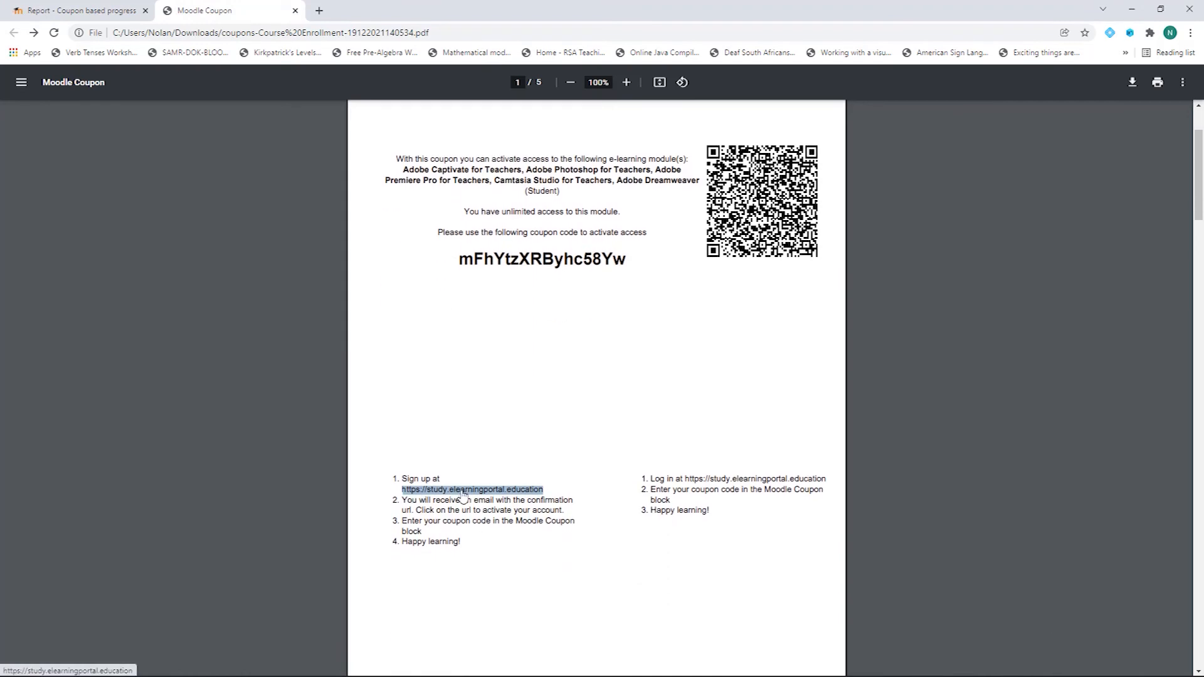
# Step: Open the coupon's site link in an incognito window and go to the Log in page
pyautogui.rightClick(463, 497)
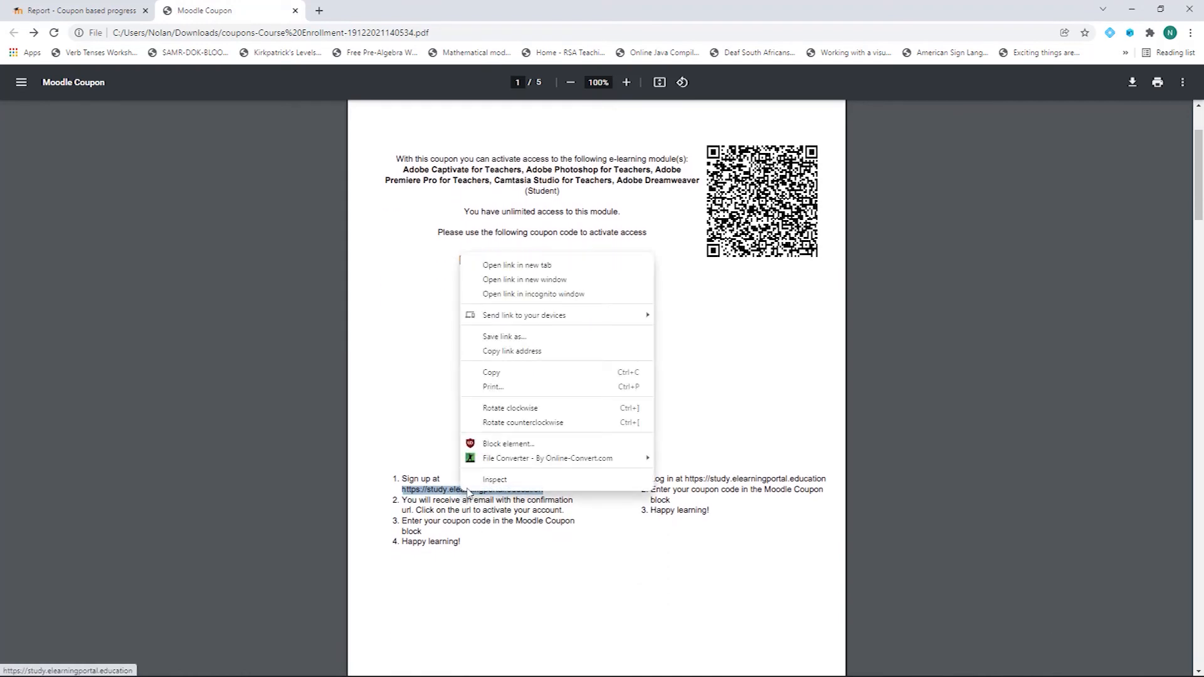
pyautogui.click(535, 294)
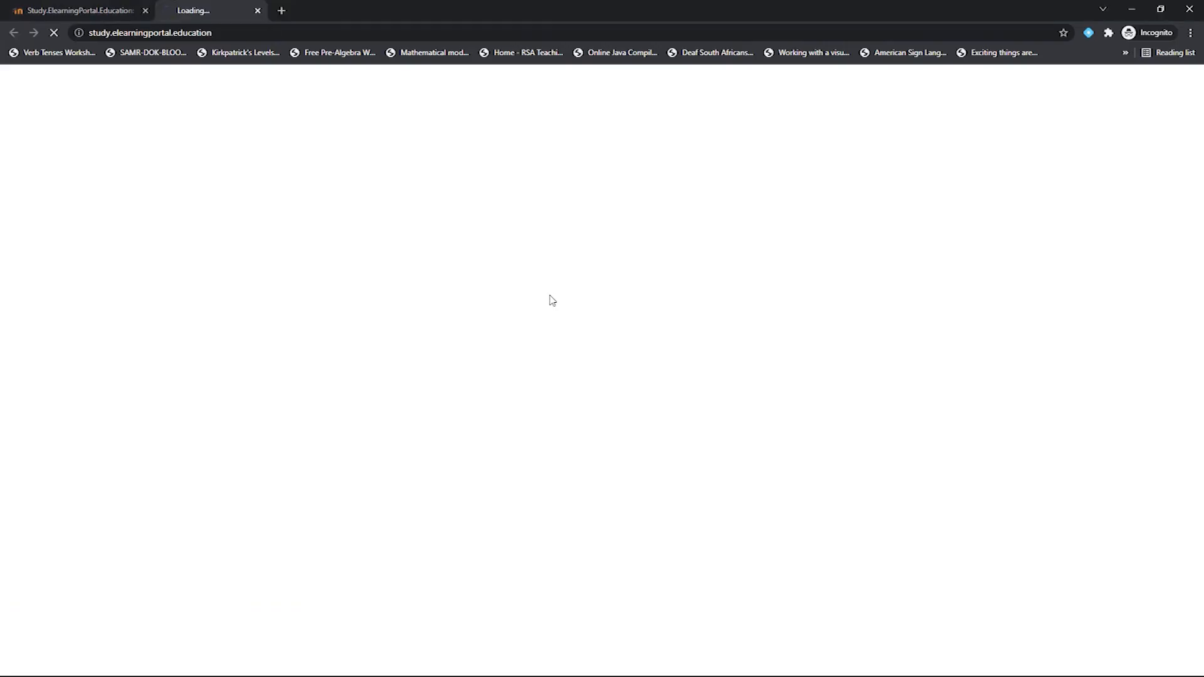
pyautogui.click(146, 10)
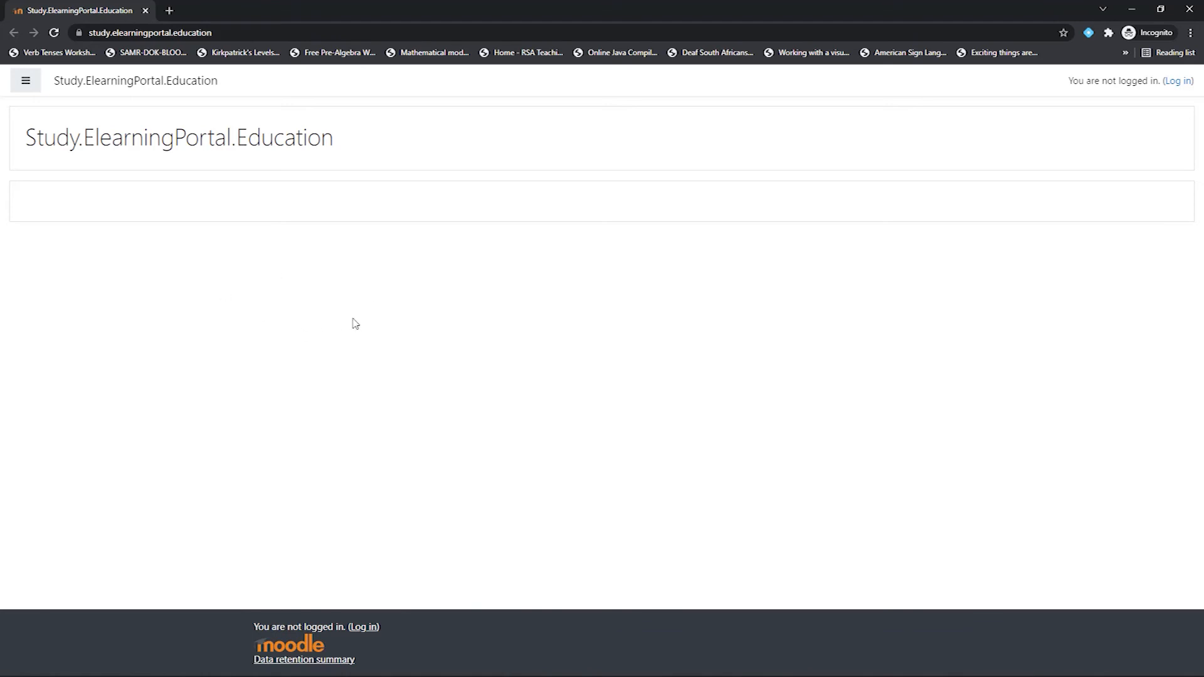
pyautogui.click(1178, 83)
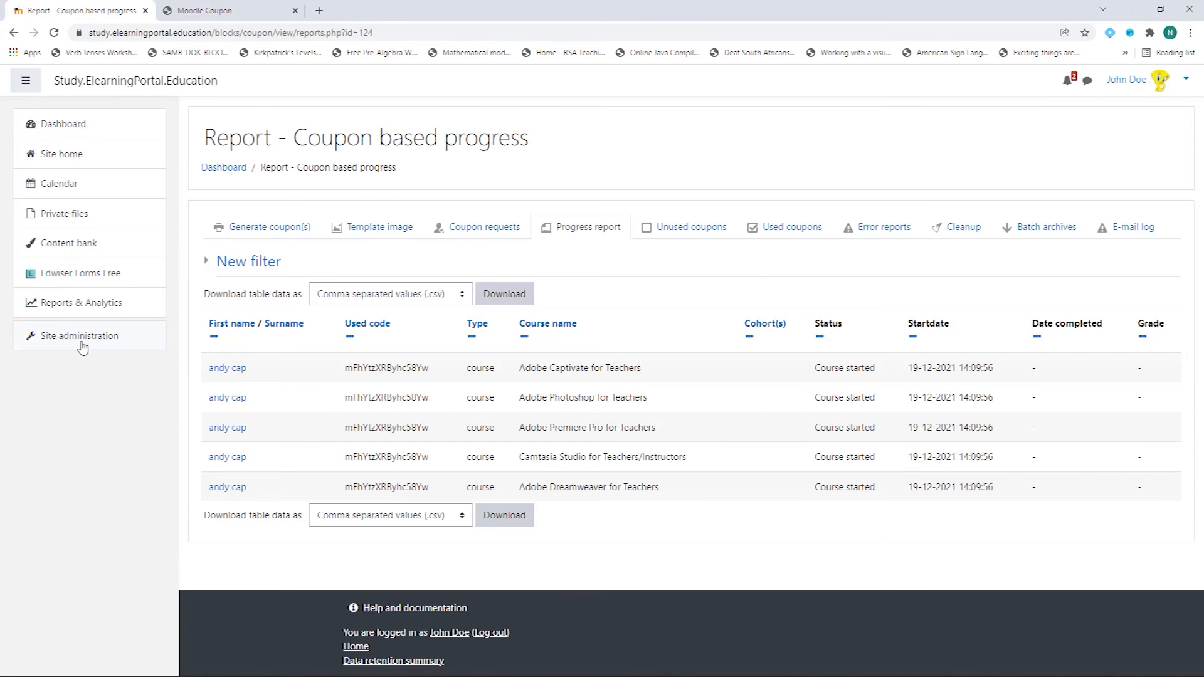
# Step: Go to Site administration > Plugins and open Manage authentication
pyautogui.click(81, 339)
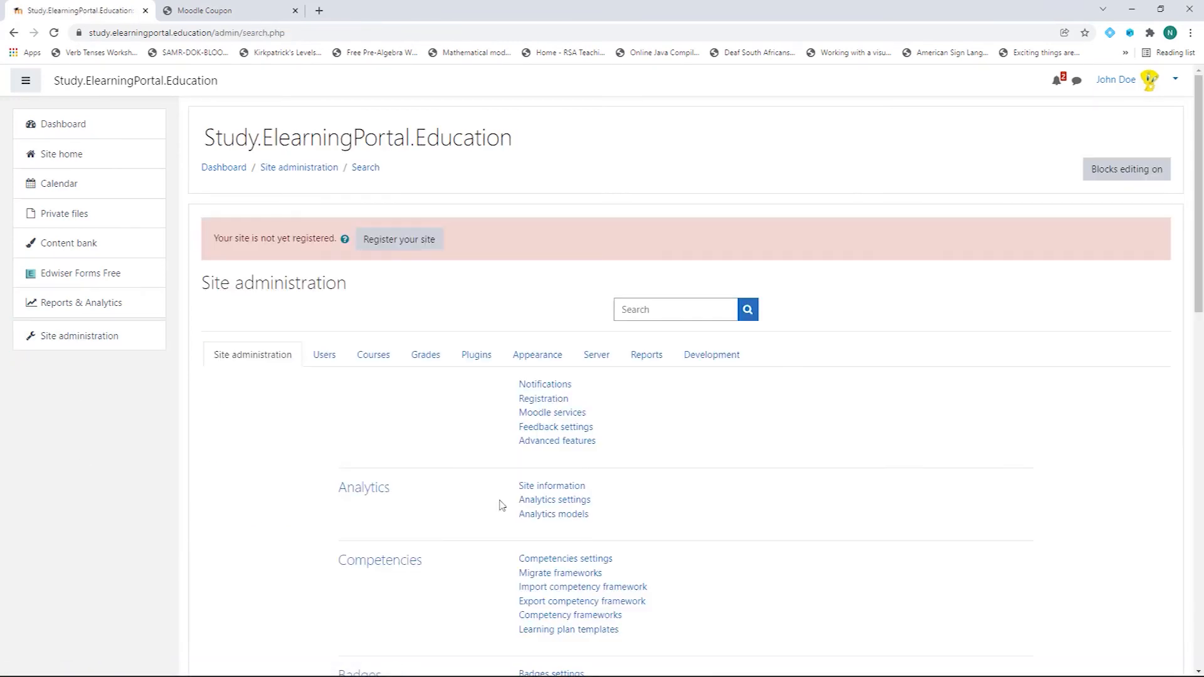
pyautogui.click(477, 355)
pyautogui.scroll(-4, 890, 454)
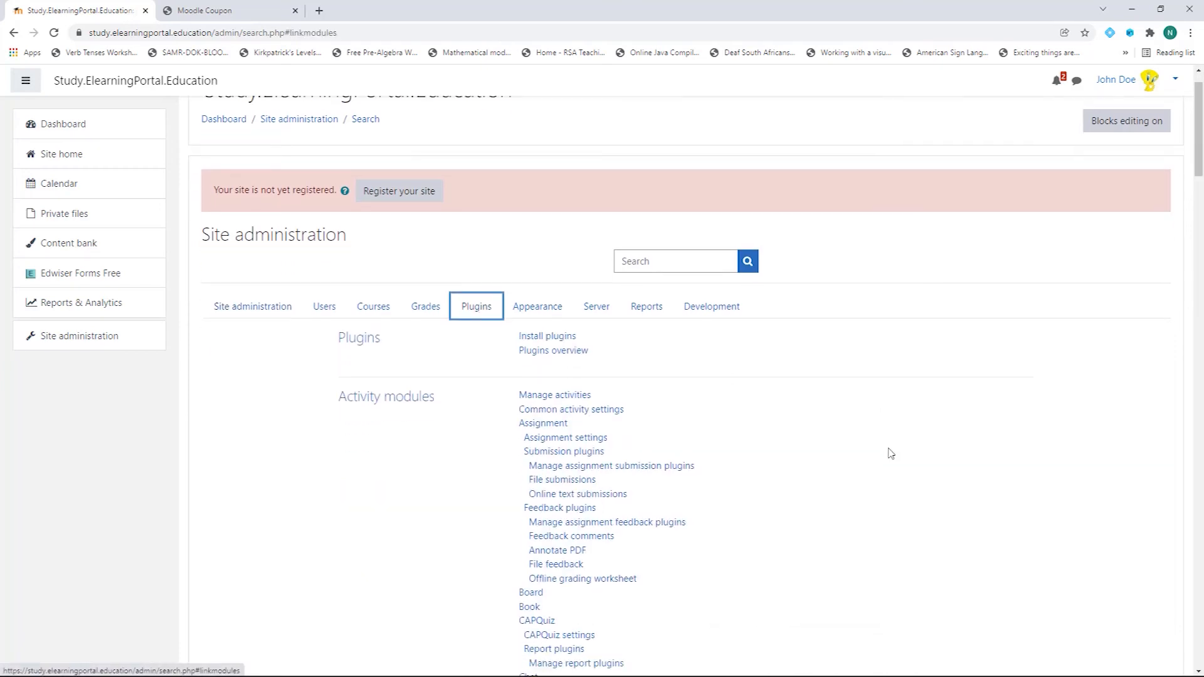
pyautogui.scroll(-12, 890, 453)
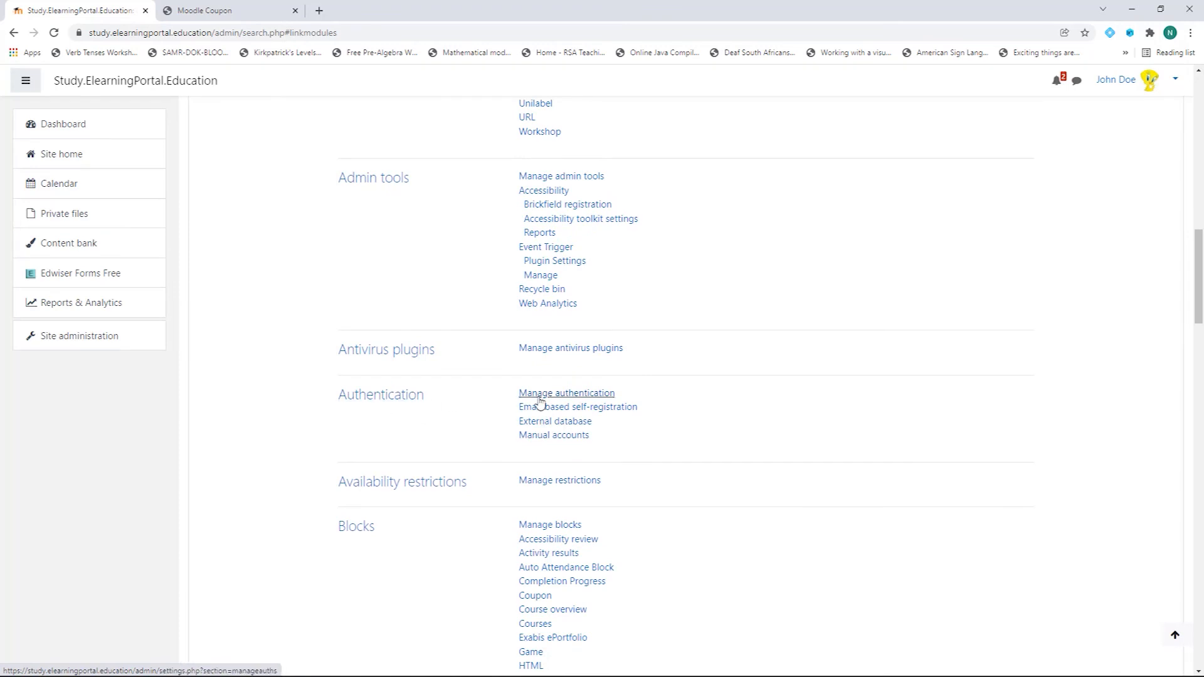
pyautogui.click(559, 394)
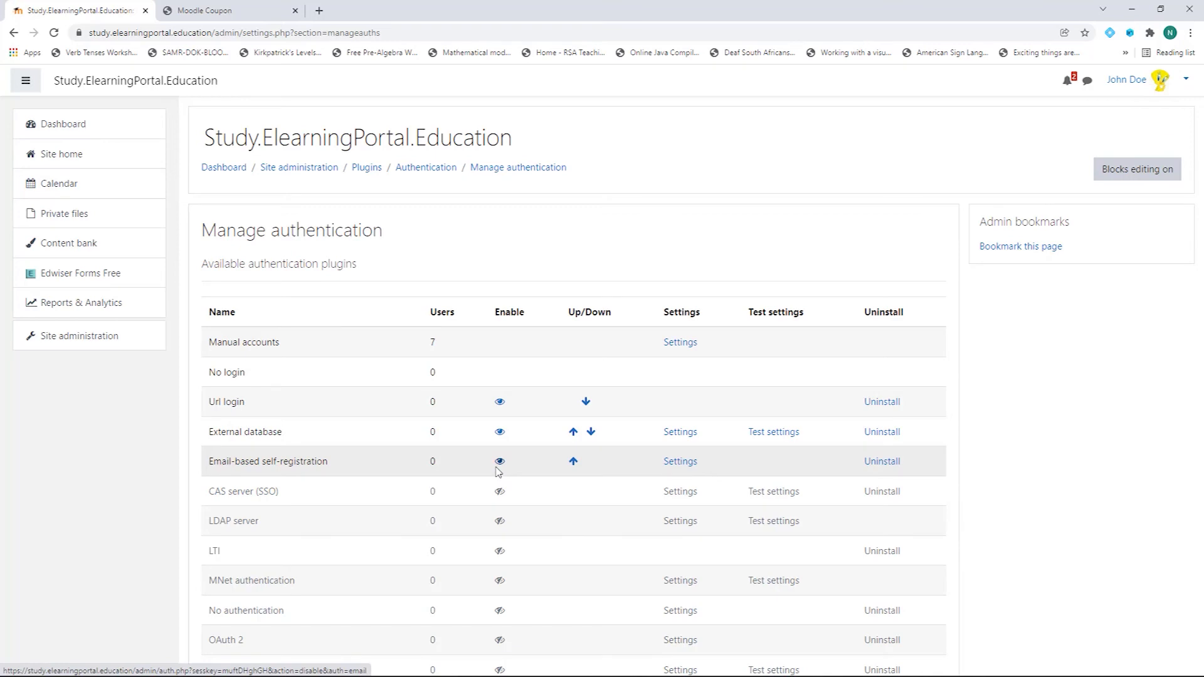
# Step: Set Self registration to Email-based self-registration in Common settings and save the changes
pyautogui.scroll(-6, 515, 491)
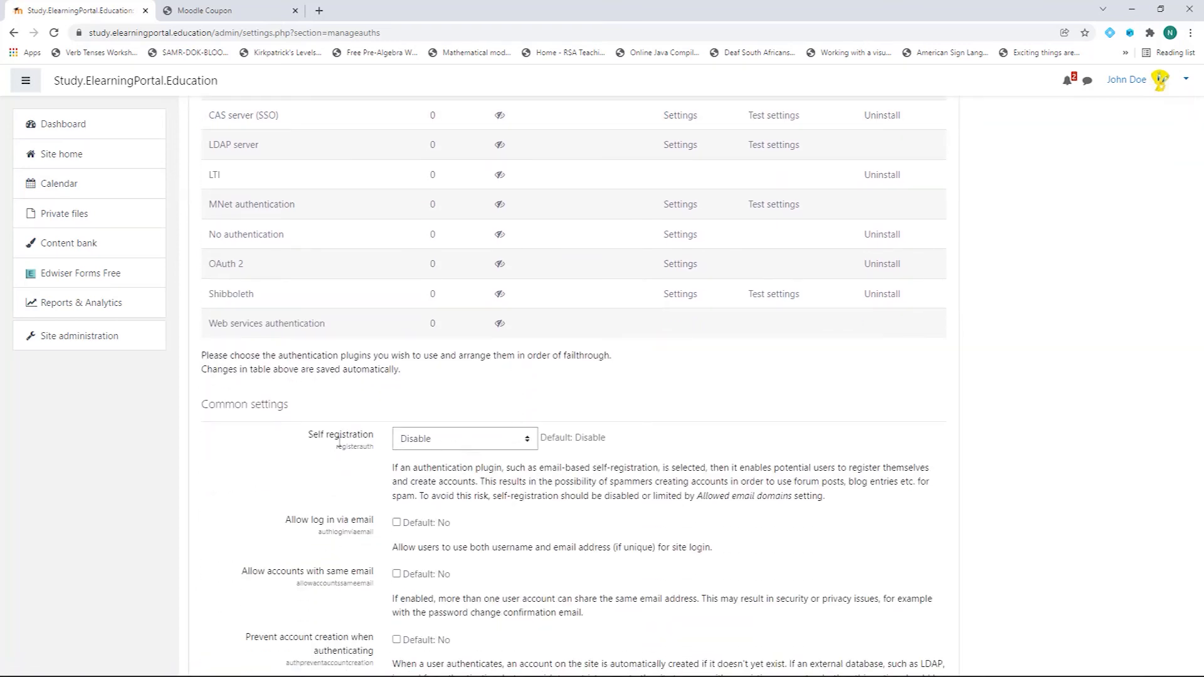
pyautogui.click(521, 445)
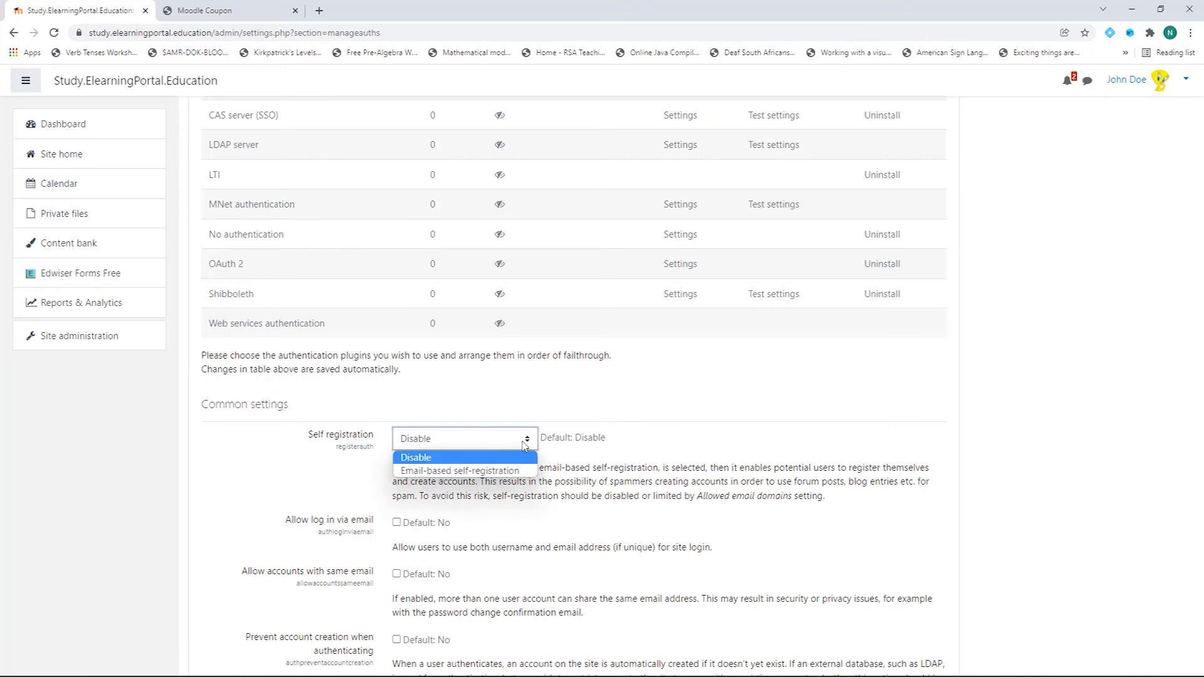
pyautogui.click(461, 472)
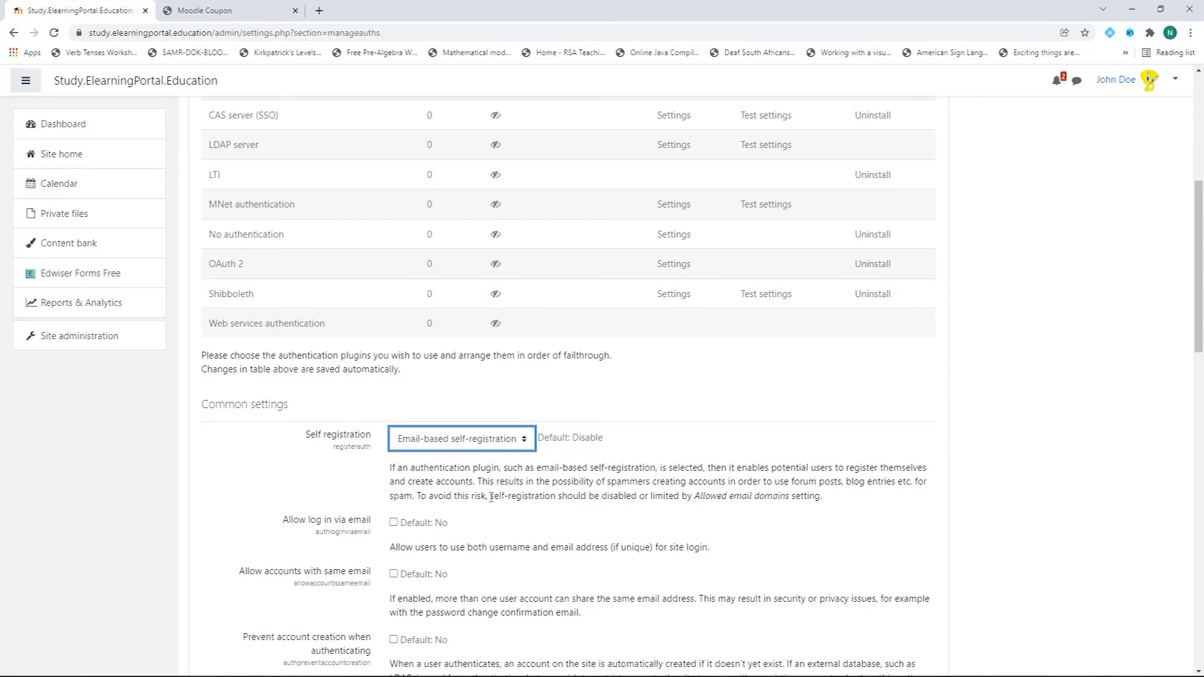
pyautogui.scroll(-20, 491, 497)
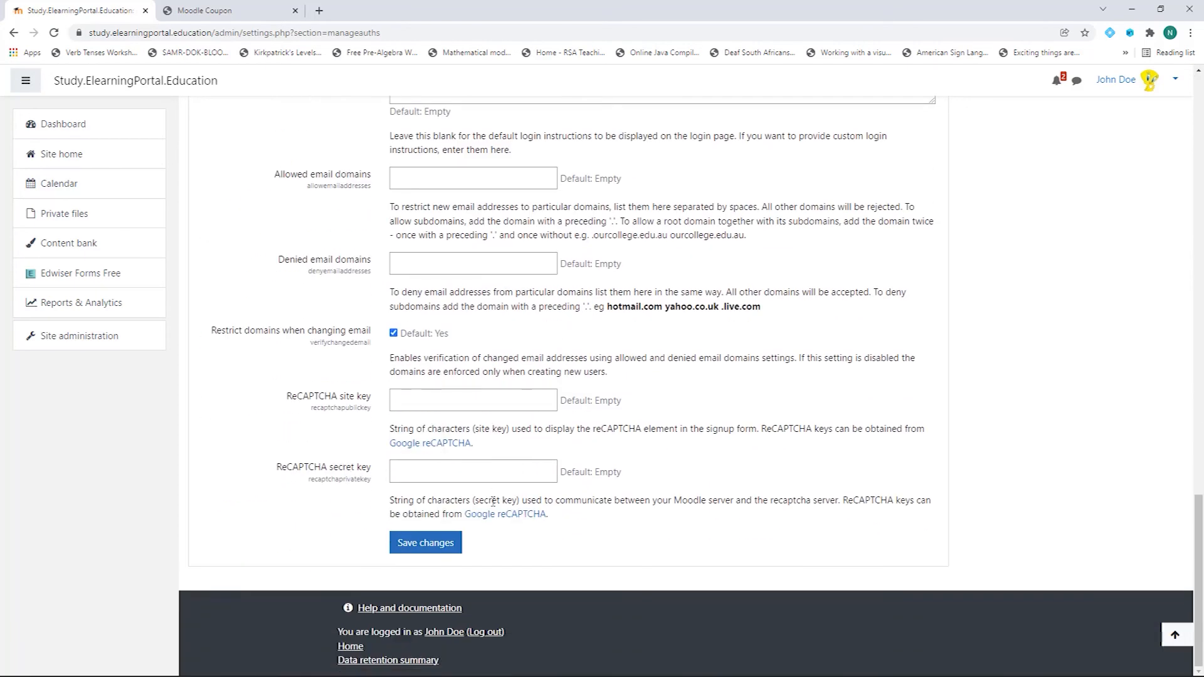
pyautogui.click(426, 543)
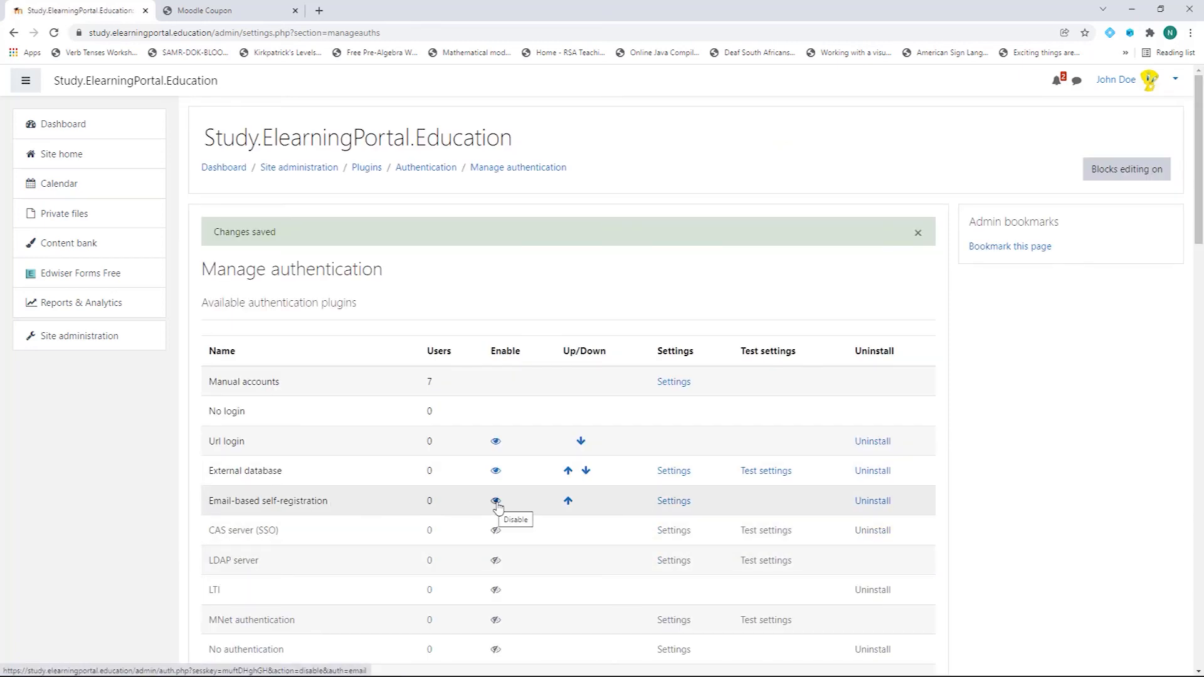
# Step: Scroll through the remaining settings on the Manage authentication page
pyautogui.scroll(-9, 352, 544)
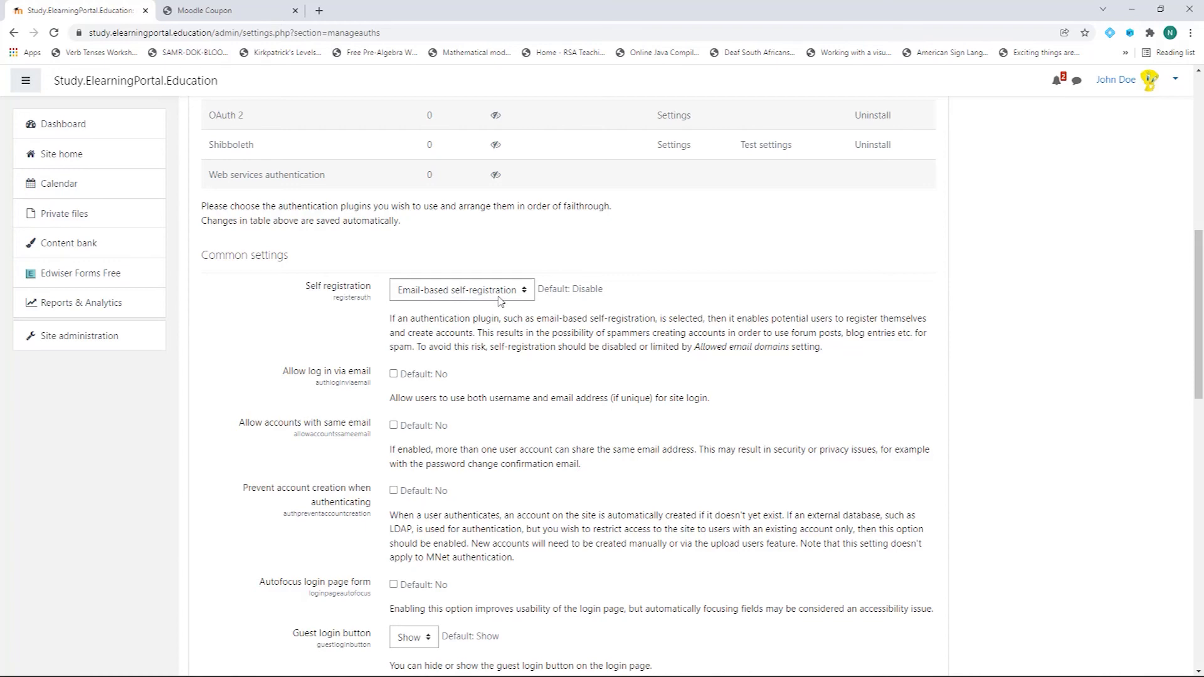
pyautogui.scroll(-7, 510, 467)
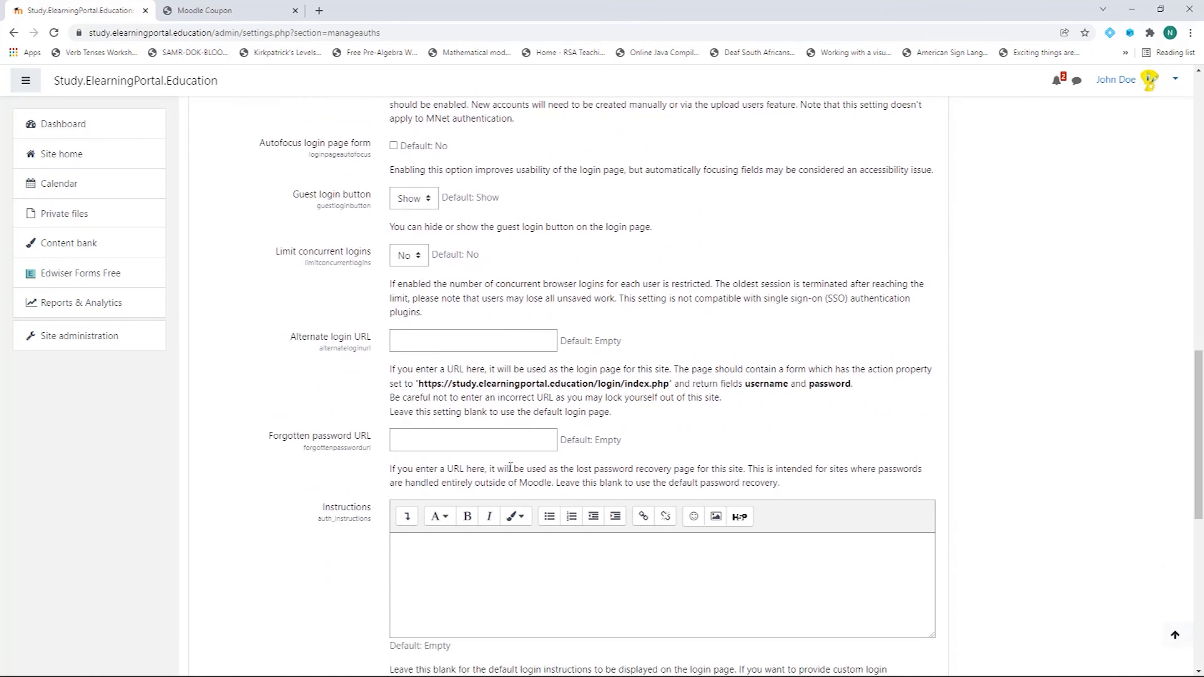
pyautogui.scroll(-8, 307, 449)
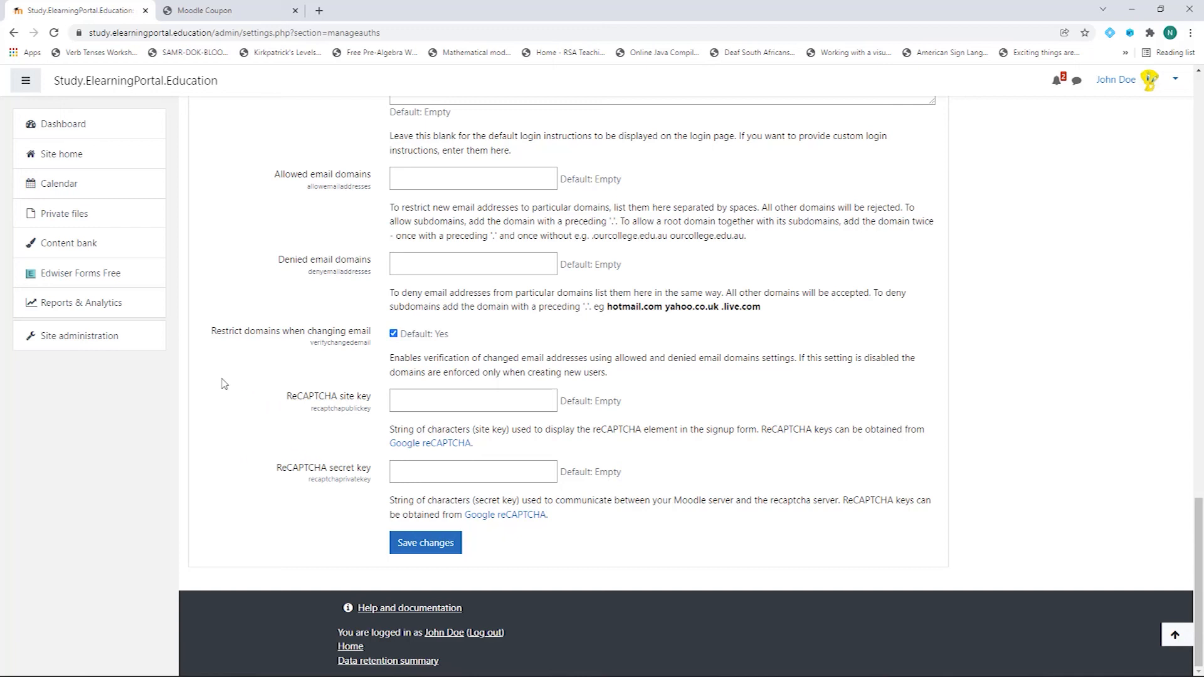
pyautogui.scroll(7, 236, 388)
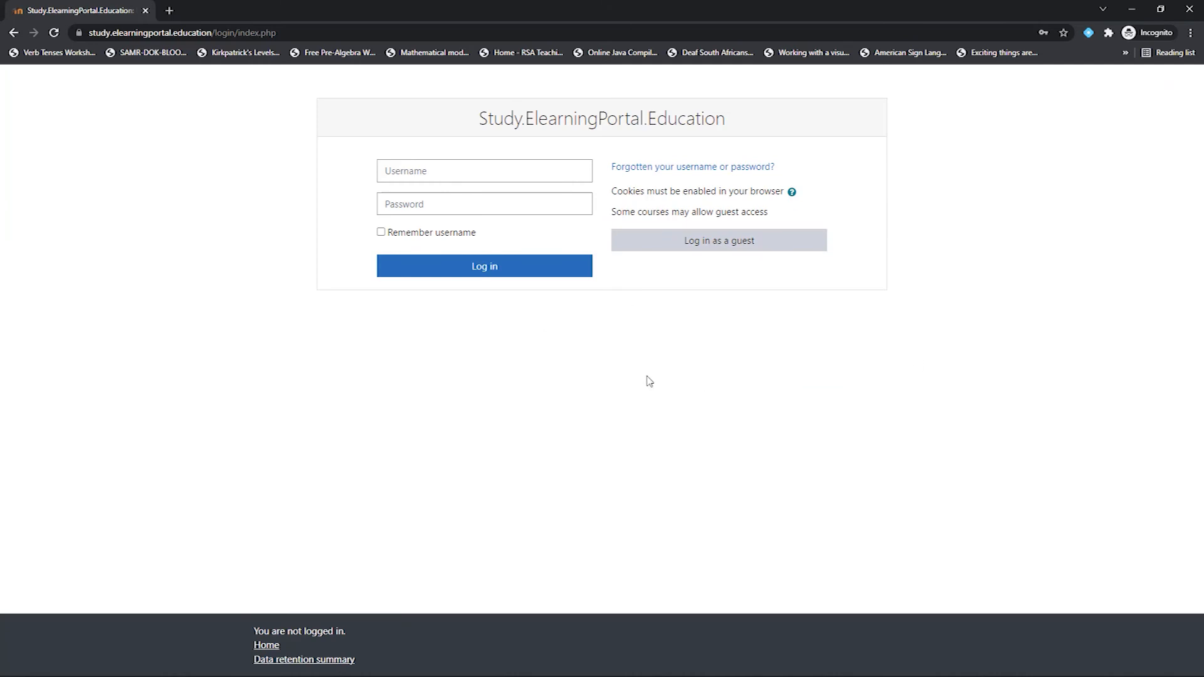
# Step: Start a new account from the refreshed login page, verifying age 18 and Austria as country
pyautogui.click(54, 36)
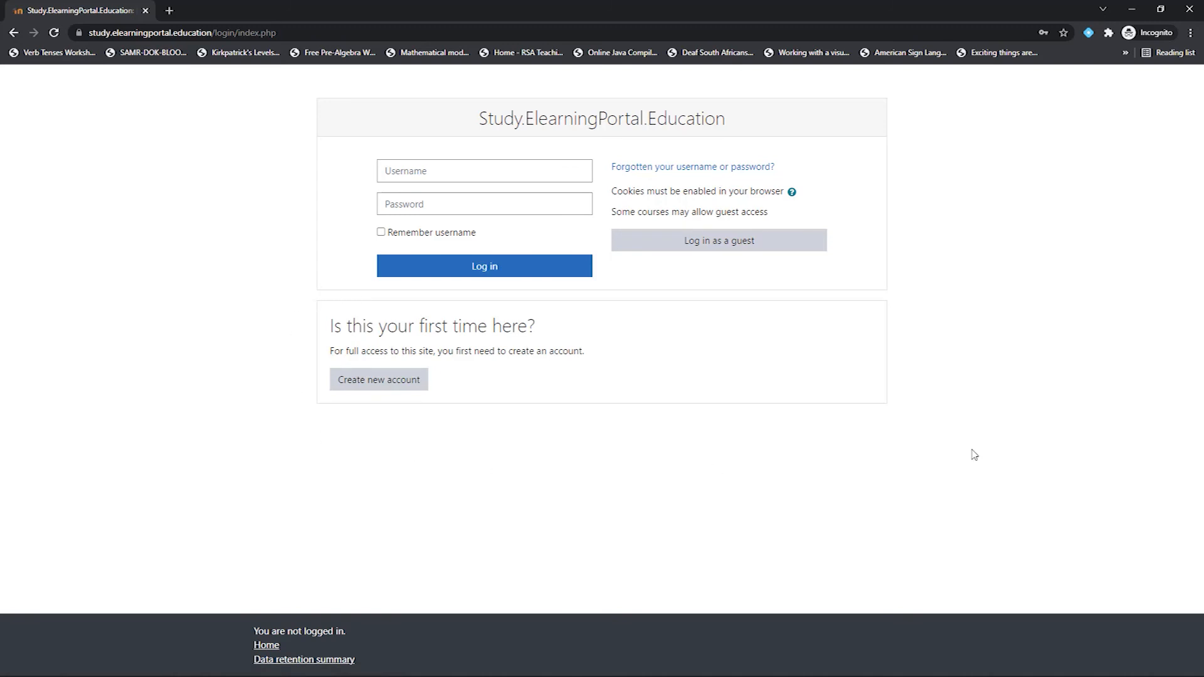
pyautogui.click(386, 386)
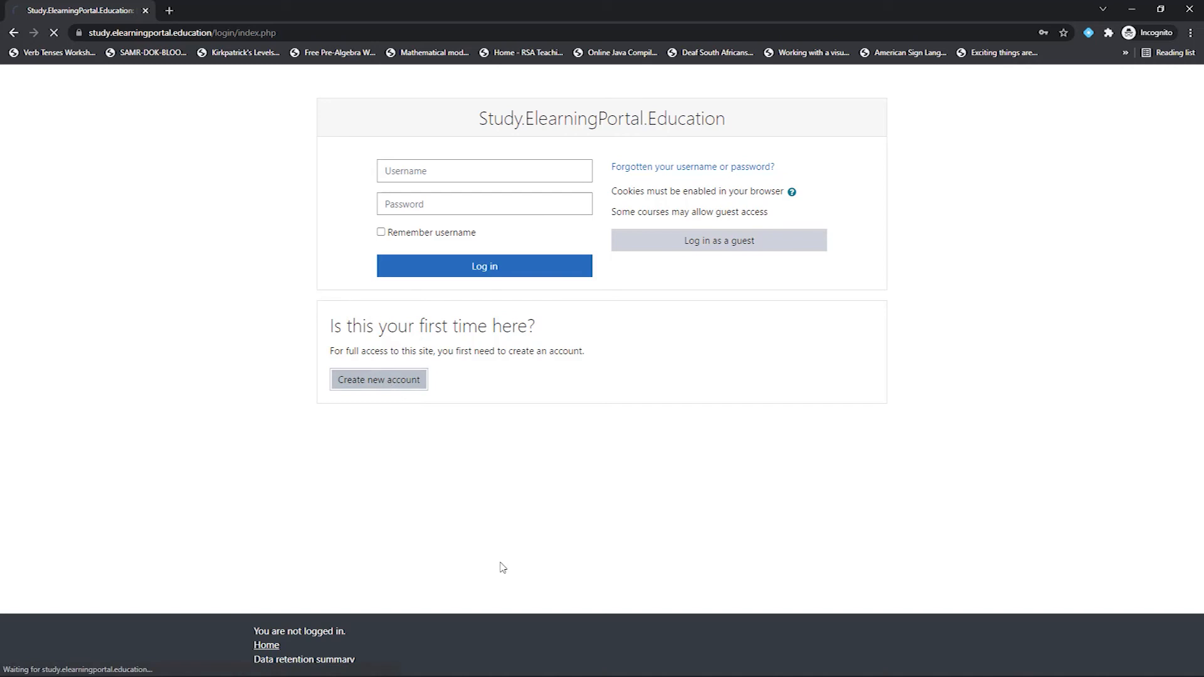
pyautogui.click(536, 192)
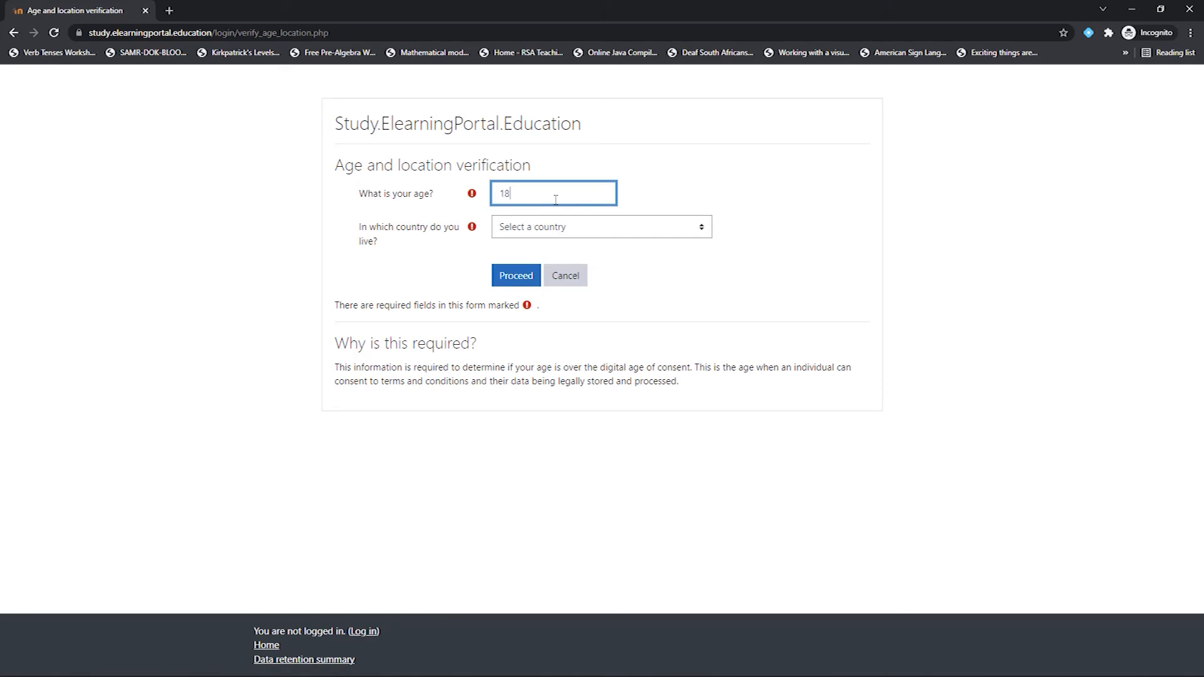
pyautogui.click(626, 231)
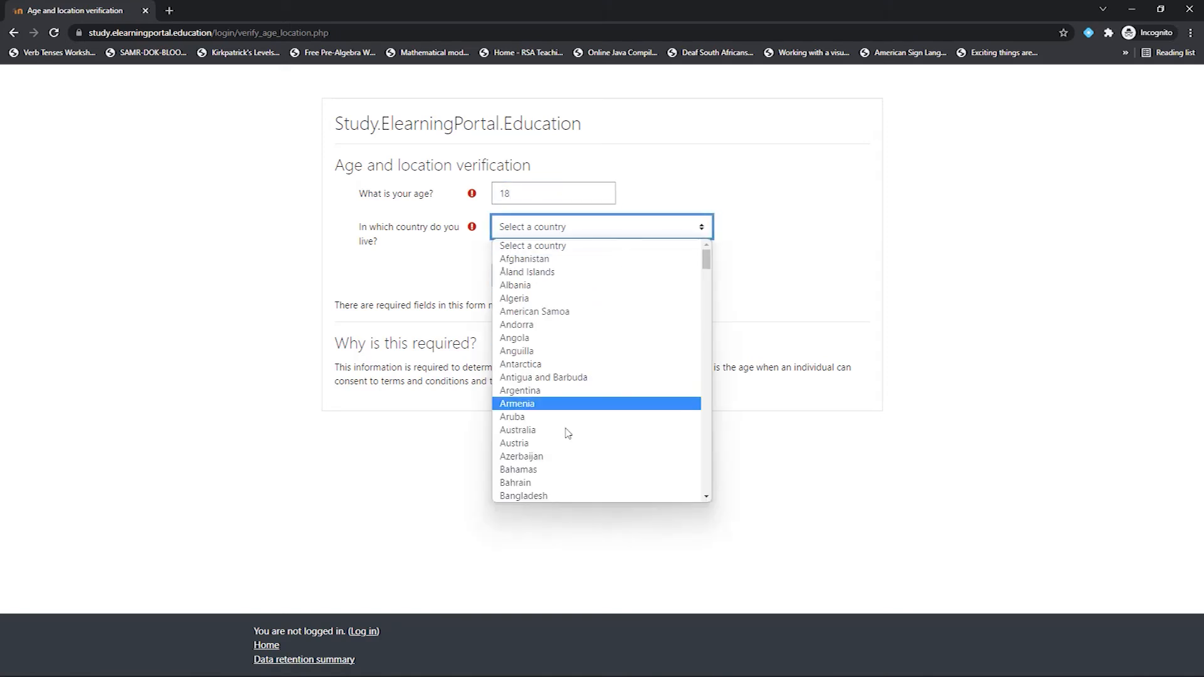
pyautogui.click(547, 440)
pyautogui.click(517, 278)
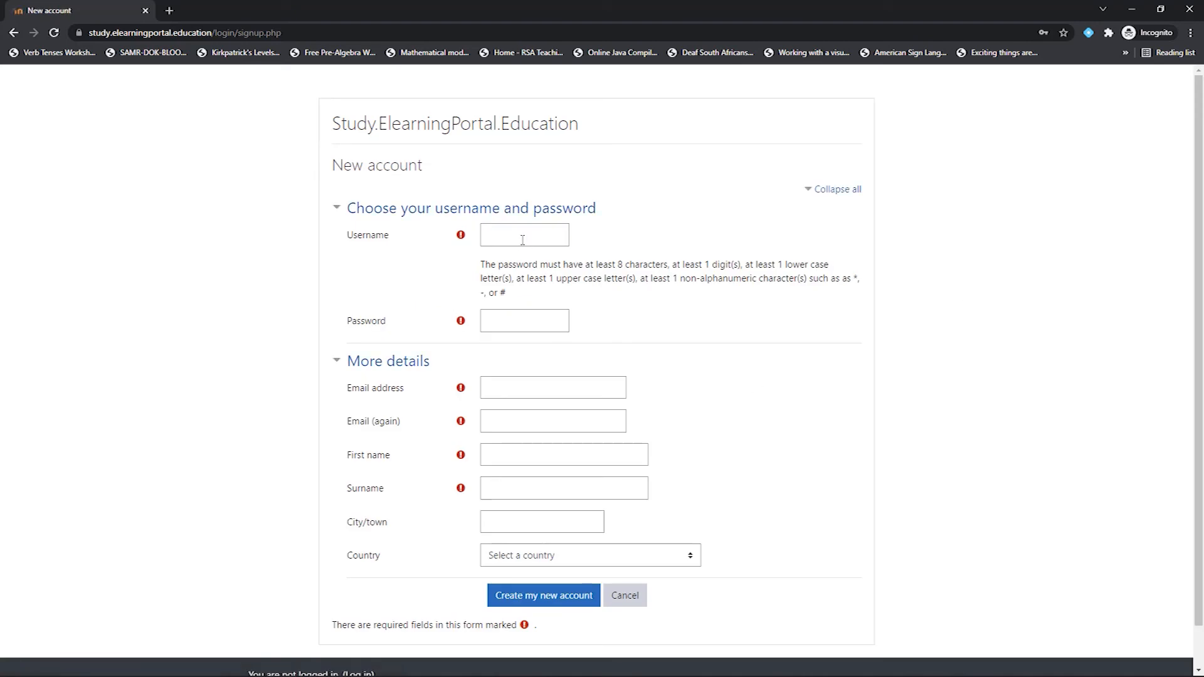
# Step: Enter the new username, the account password and the e-mail address on the sign-up form
pyautogui.click(522, 236)
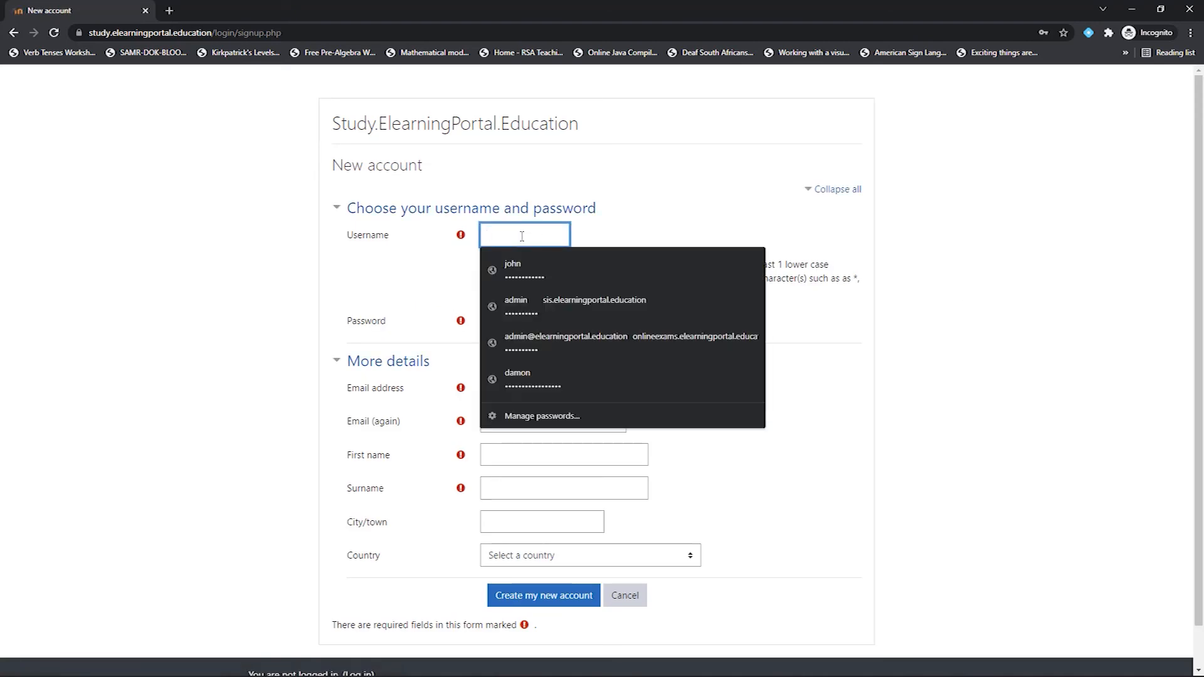
pyautogui.write('jason')
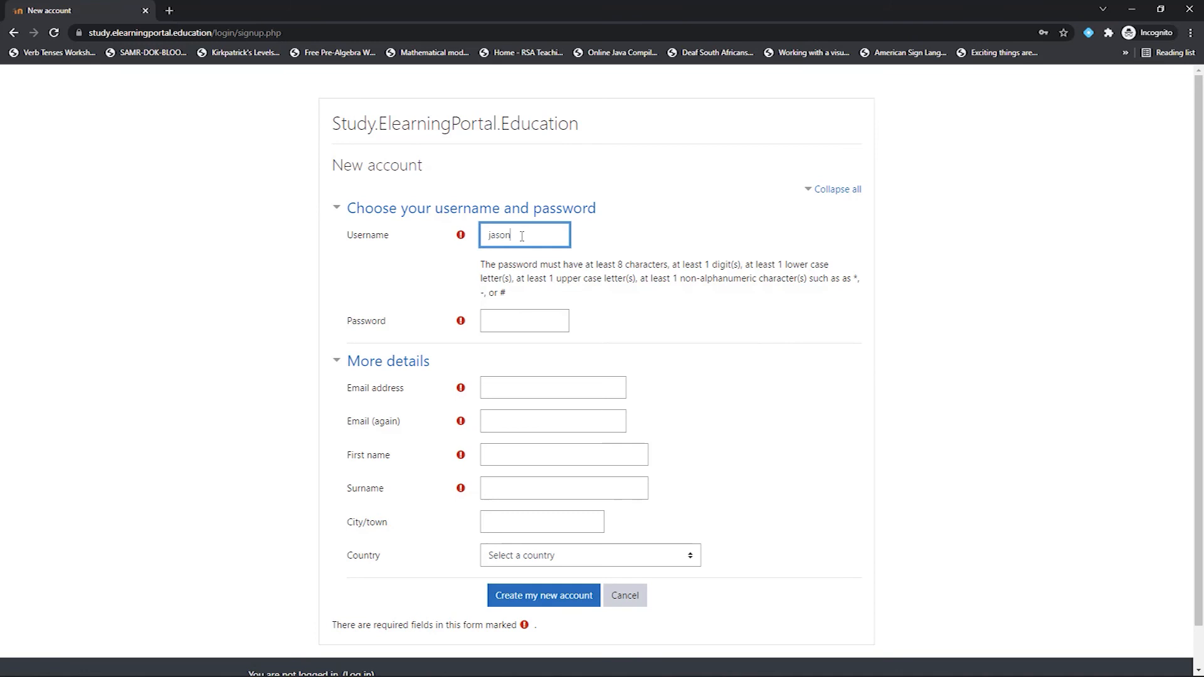
pyautogui.click(501, 323)
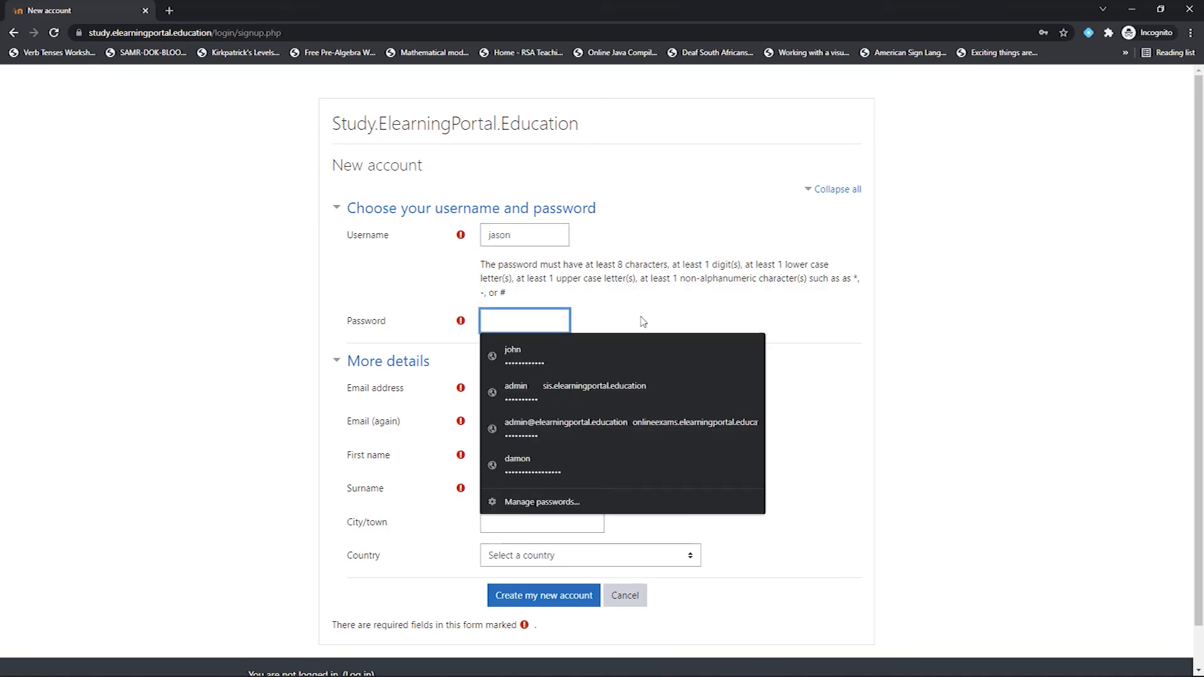
pyautogui.write('P')
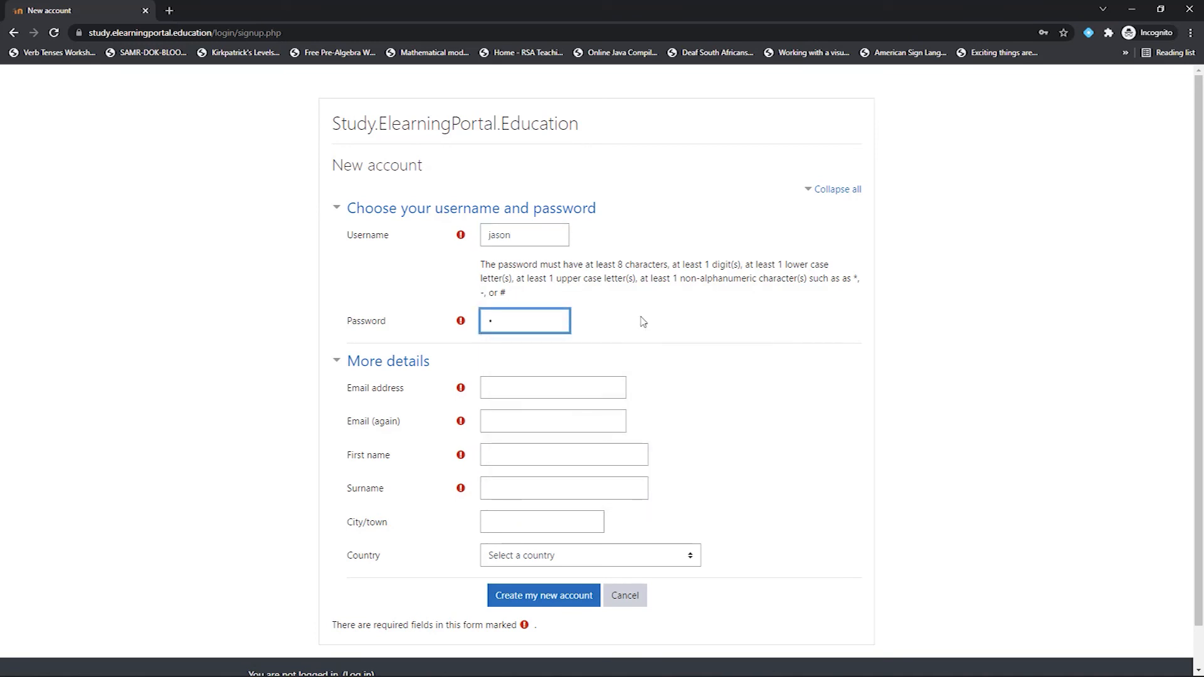
pyautogui.write('•••••')
pyautogui.click(540, 386)
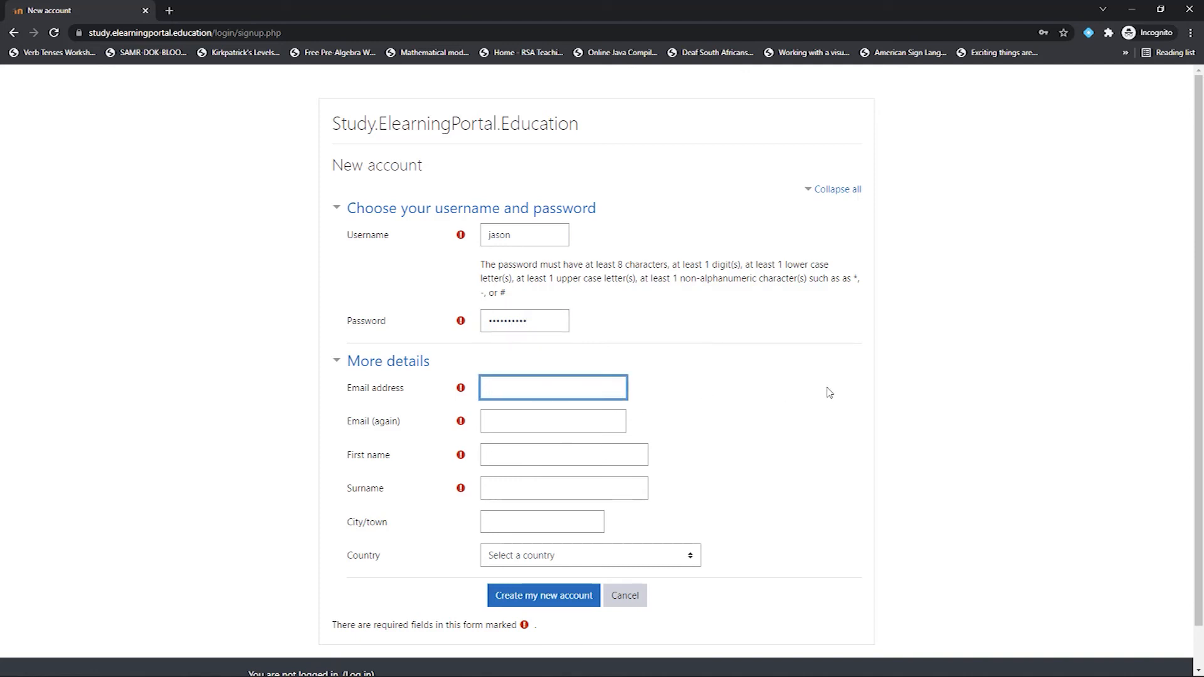
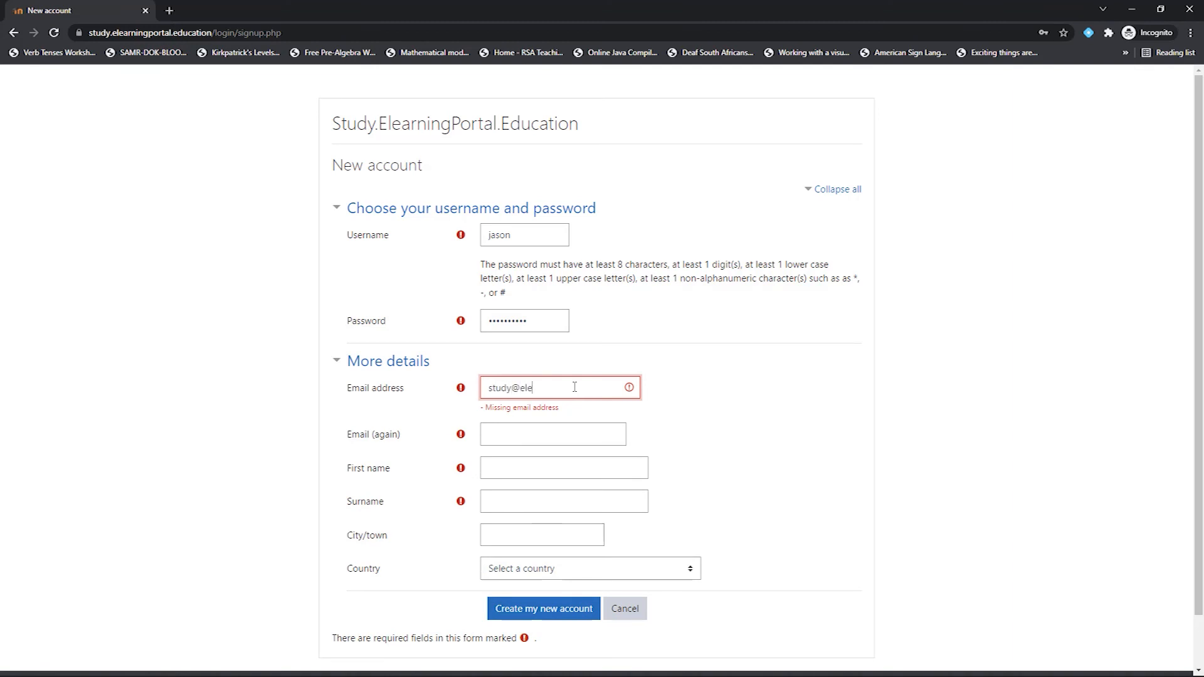
# Step: Repeat the e-mail in the confirmation field, fill in first name and surname, and submit
pyautogui.moveTo(612, 389); pyautogui.dragTo(465, 392)
pyautogui.hotkey('ctrl', 'c')
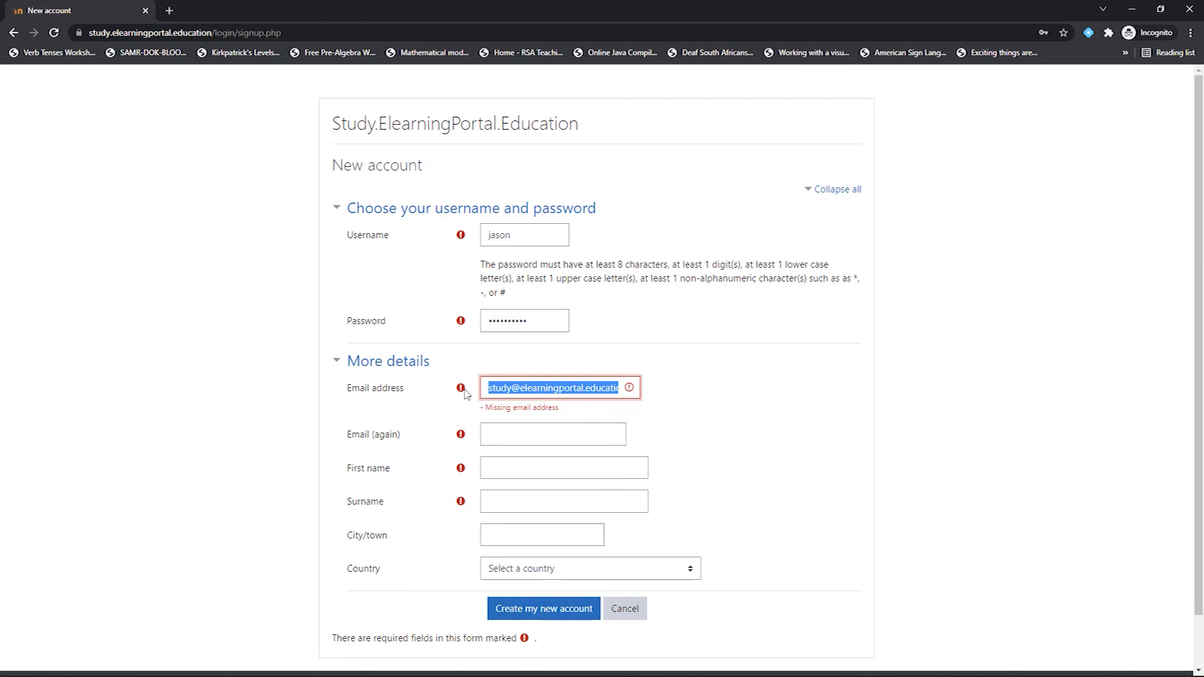
pyautogui.click(583, 439)
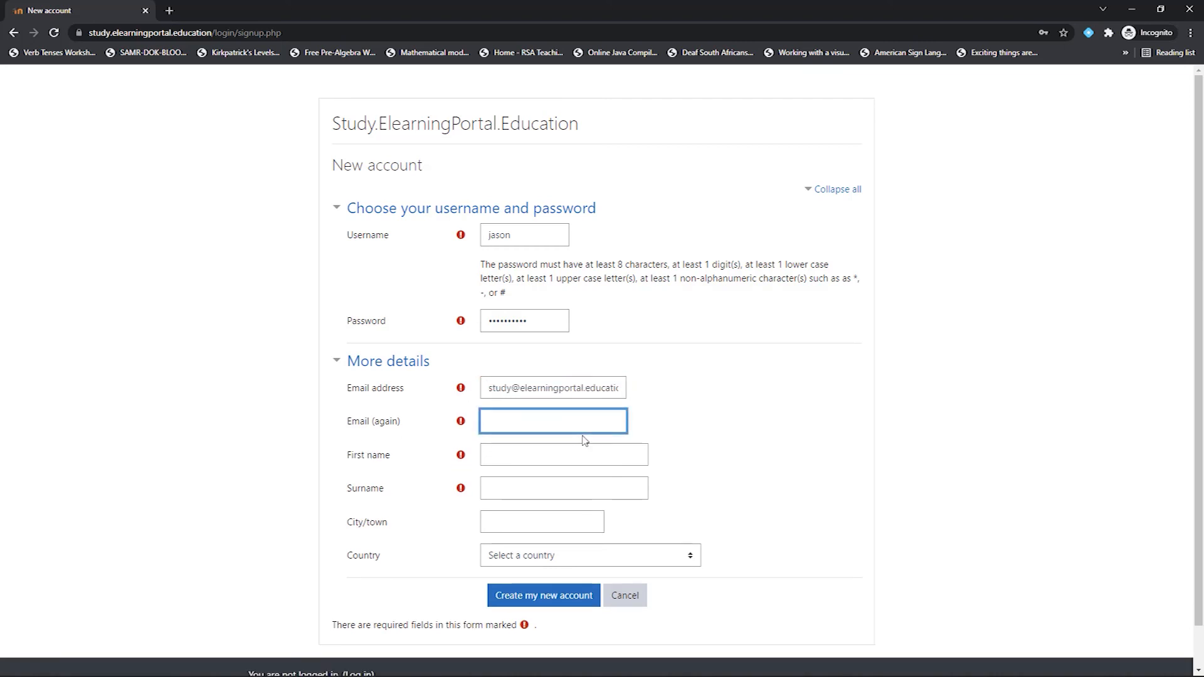
pyautogui.hotkey('ctrl', 'v')
pyautogui.click(550, 459)
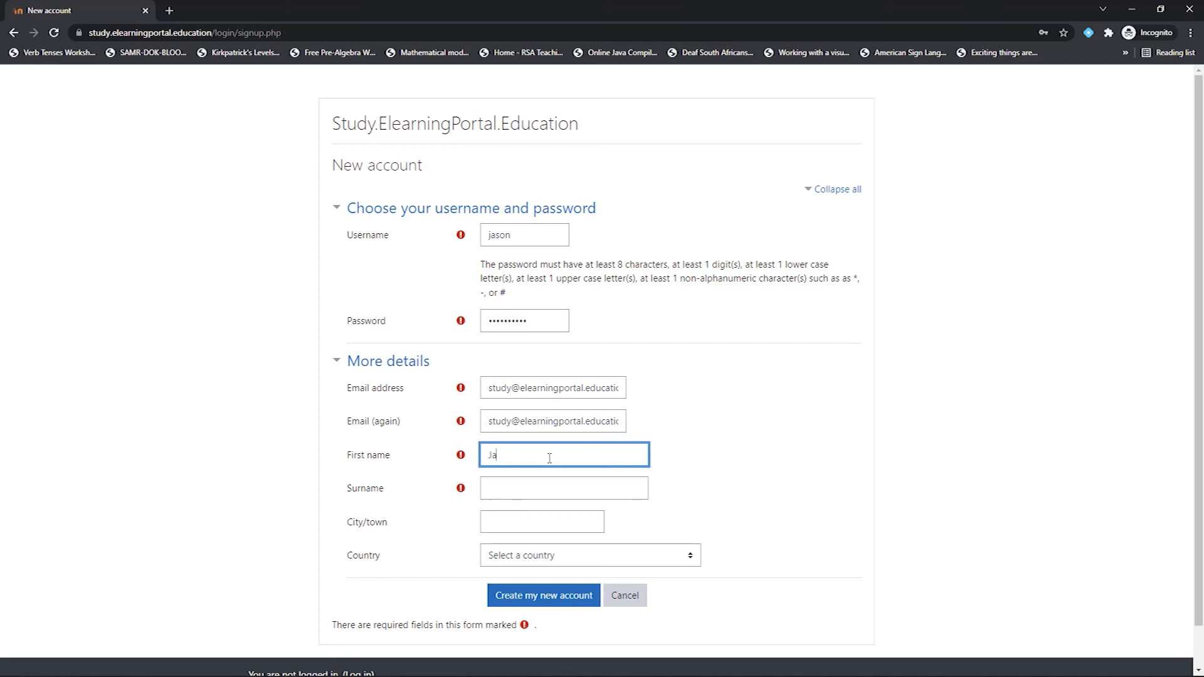
pyautogui.click(532, 489)
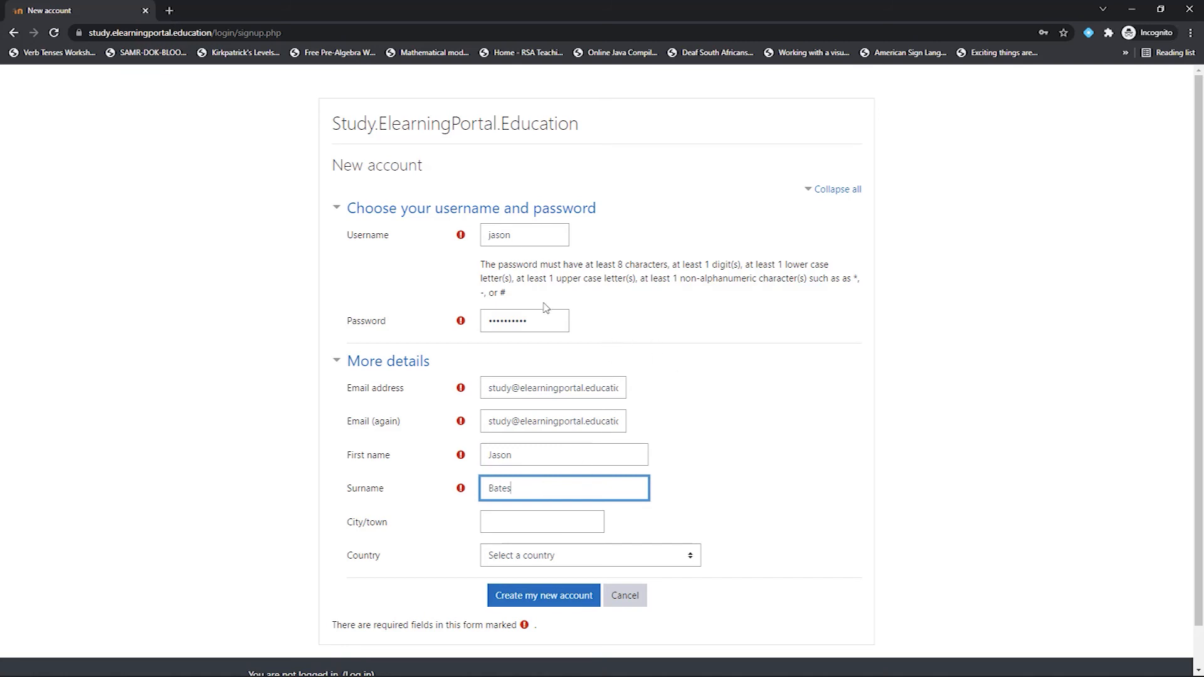
pyautogui.scroll(-1, 479, 330)
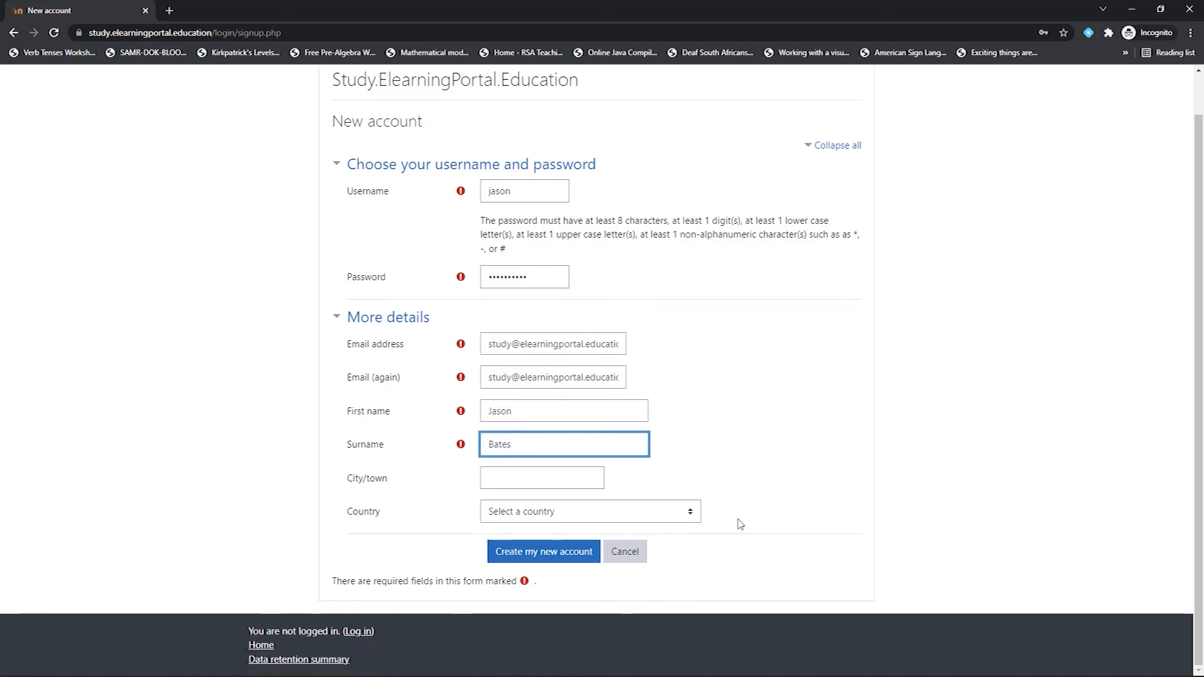
pyautogui.click(559, 557)
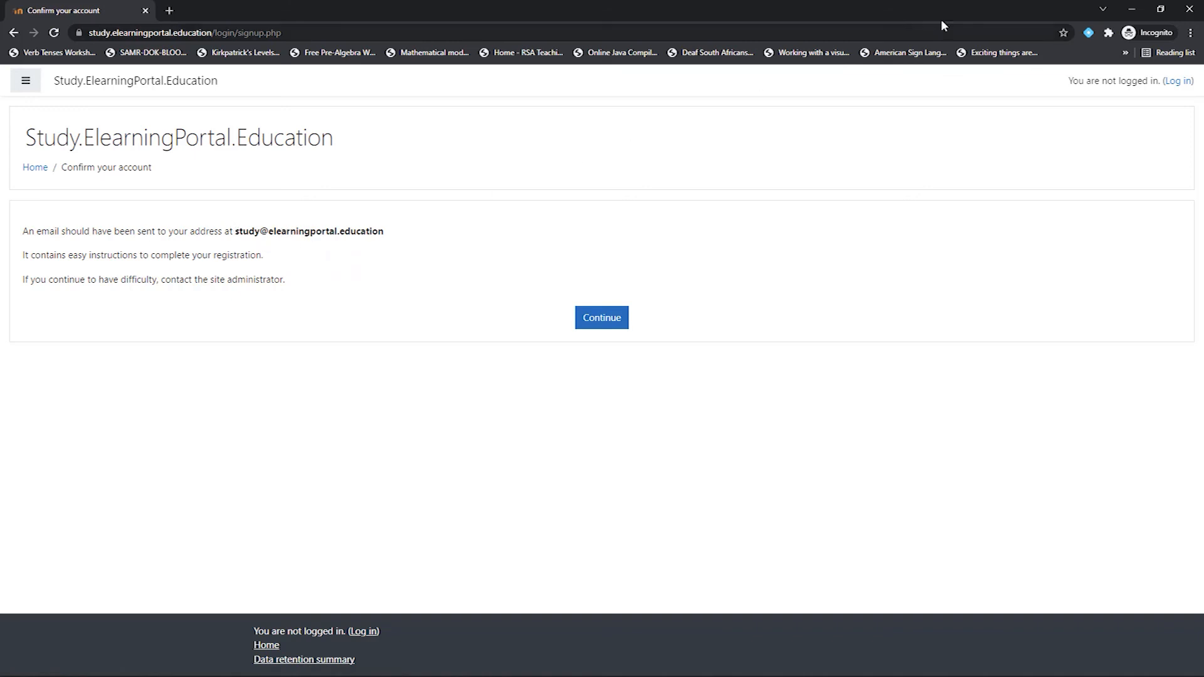
# Step: Copy the confirm.php link from the confirmation email in Roundcube, then return to the incognito window
pyautogui.click(1133, 8)
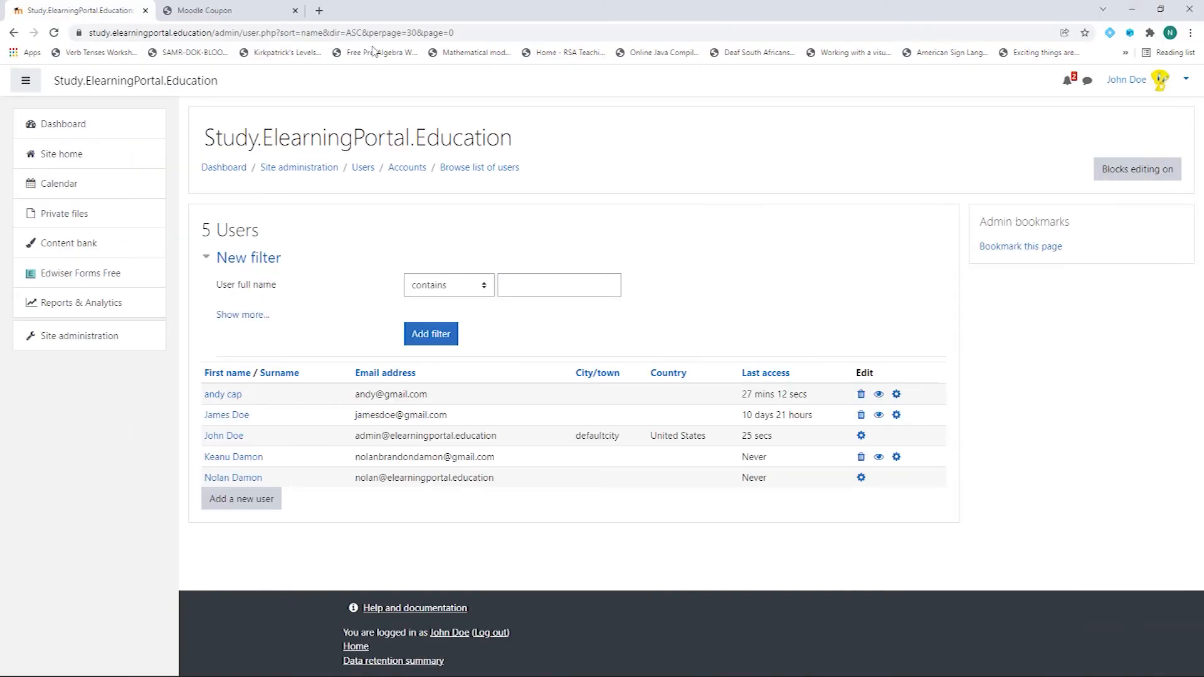
pyautogui.click(319, 10)
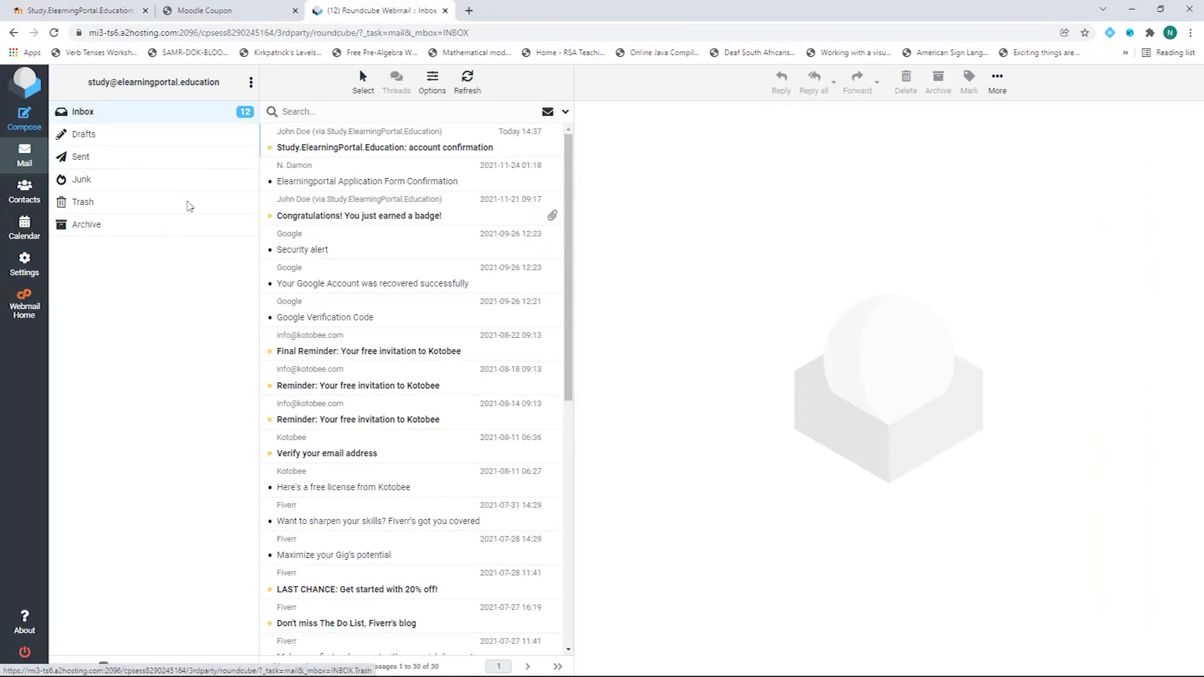
pyautogui.click(362, 147)
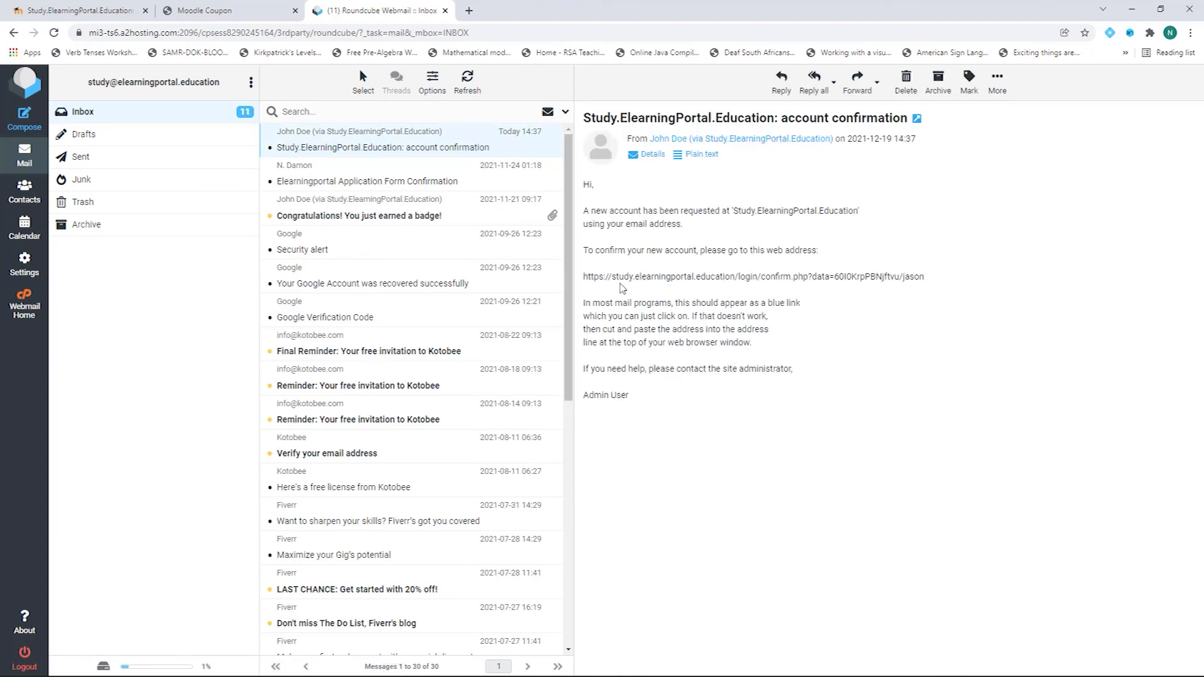
pyautogui.moveTo(585, 276); pyautogui.dragTo(932, 277)
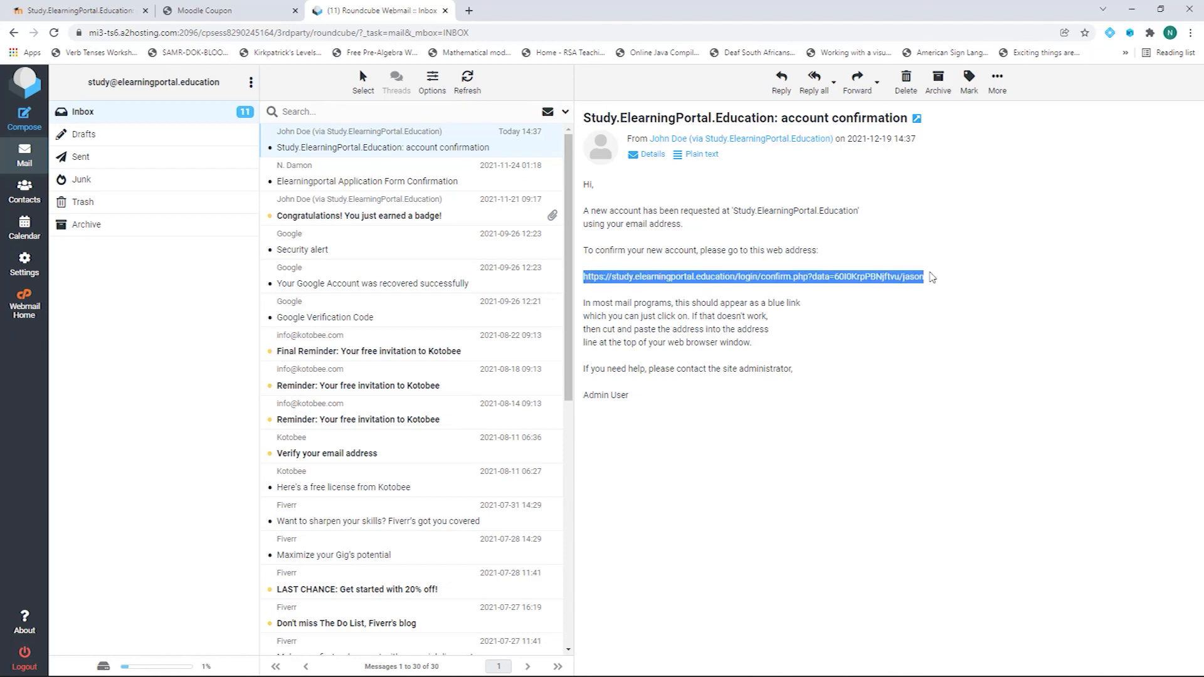
pyautogui.rightClick(864, 277)
pyautogui.click(891, 289)
pyautogui.hotkey('alt', 'Tab')
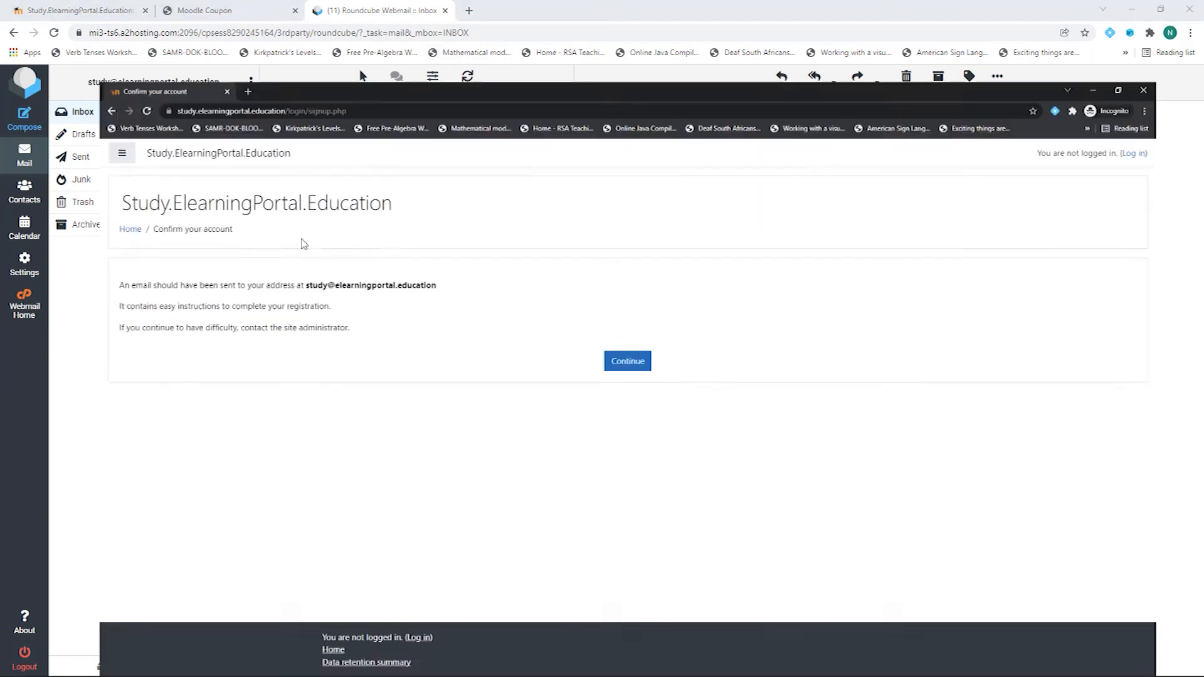
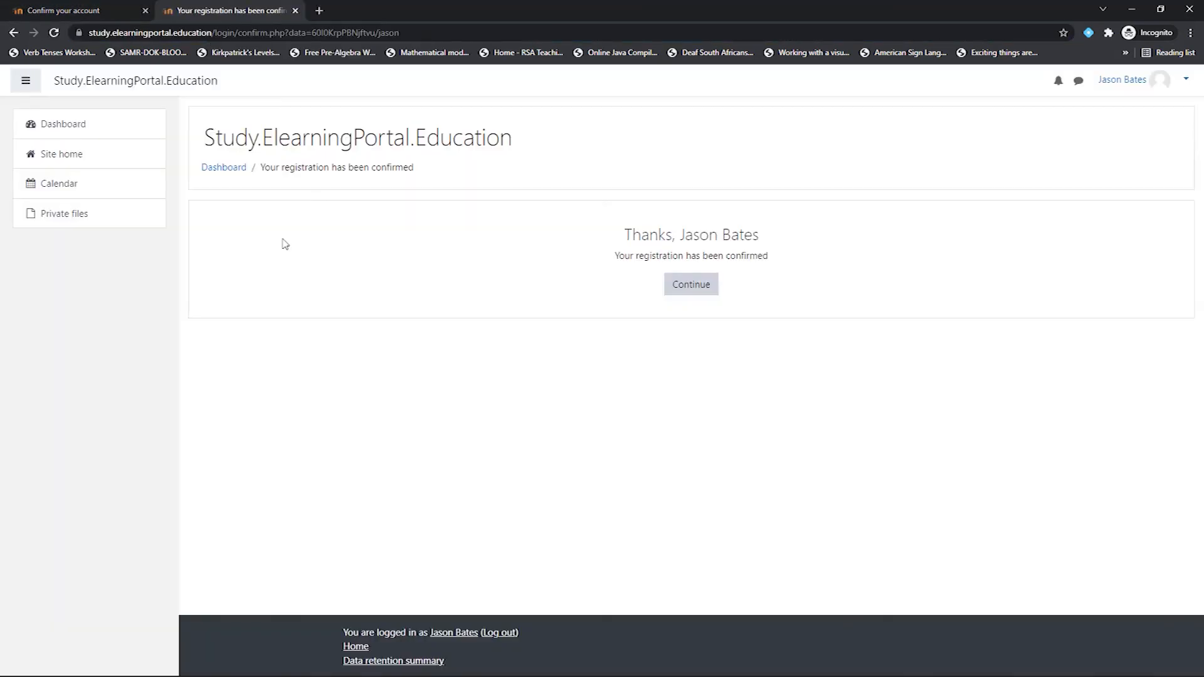
# Step: Continue from the registration-confirmed page to the empty dashboard, then bring up the coupon PDF
pyautogui.click(695, 289)
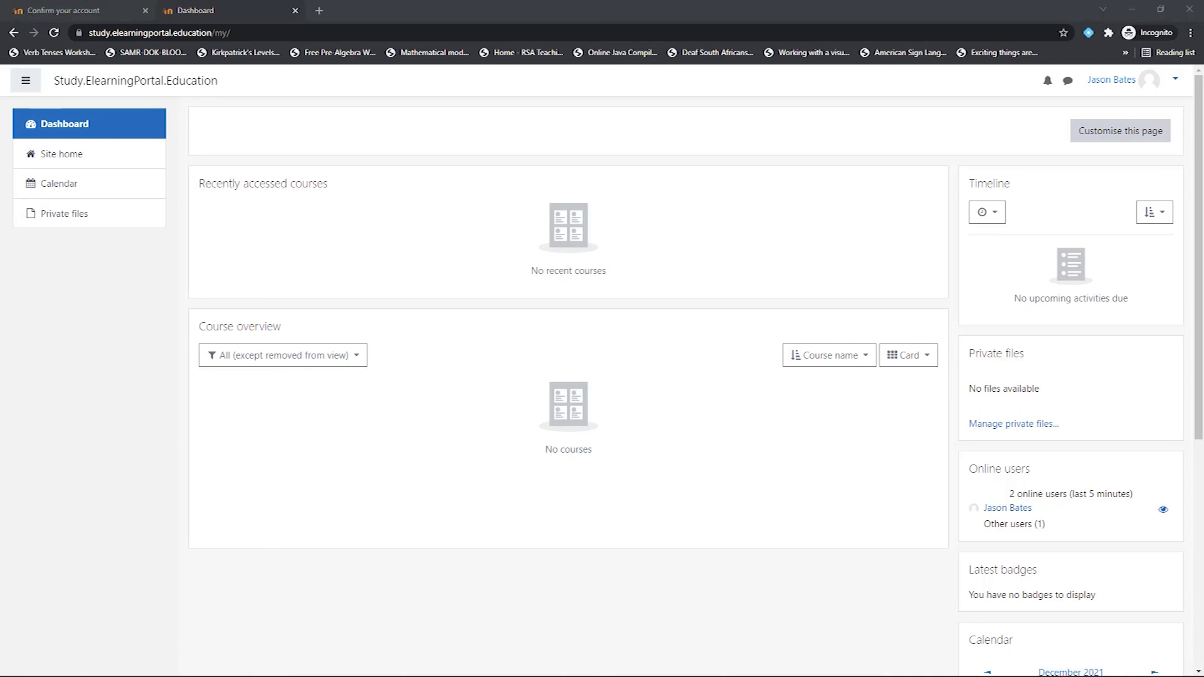
pyautogui.hotkey('alt', 'Tab')
# Step: Paste the first coupon code from the PDF into the dashboard coupon field and submit it; it's already used
pyautogui.click(205, 10)
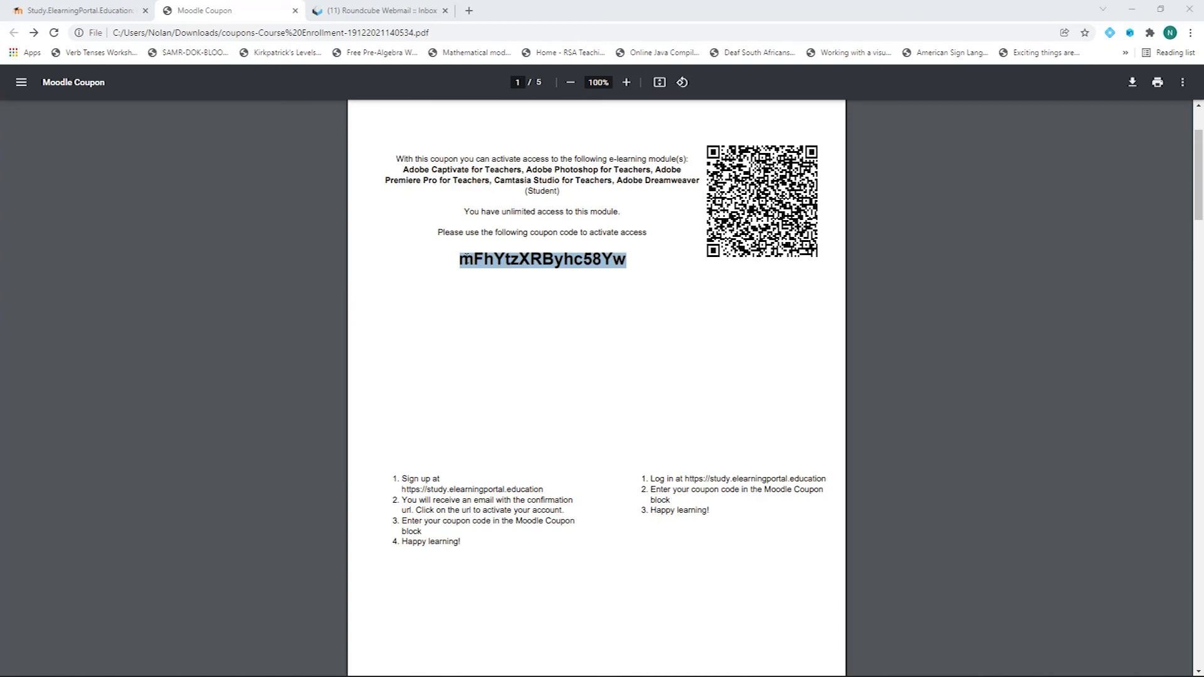
pyautogui.rightClick(506, 257)
pyautogui.click(543, 274)
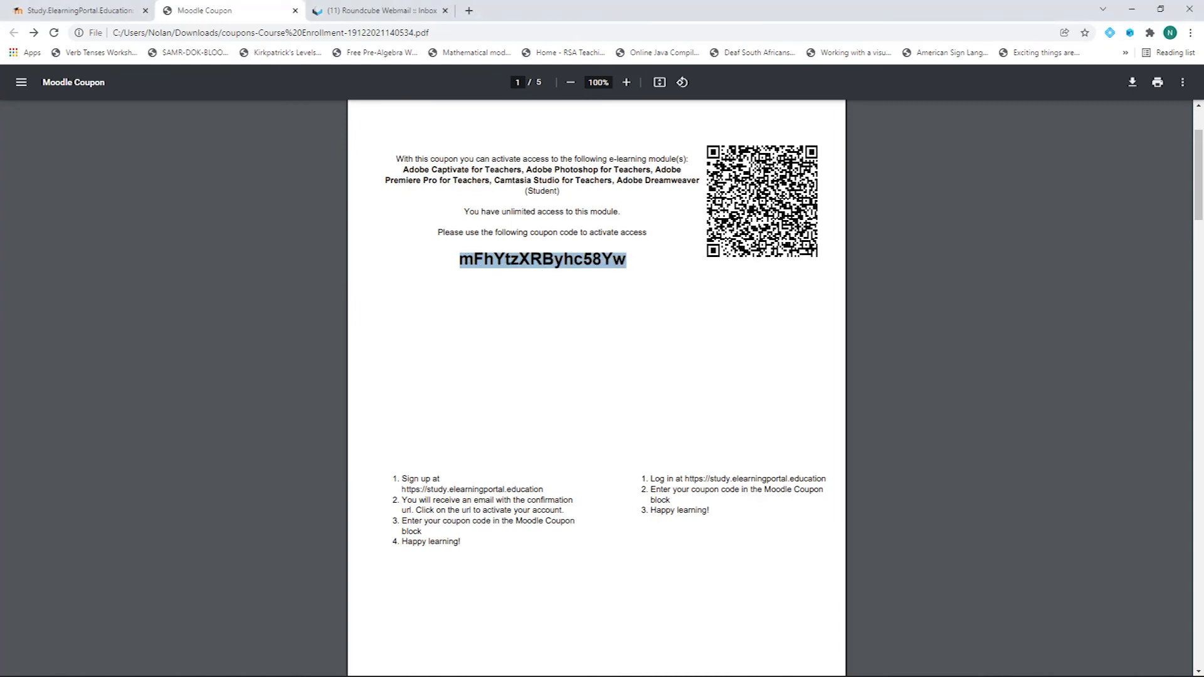
pyautogui.hotkey('alt', 'Tab')
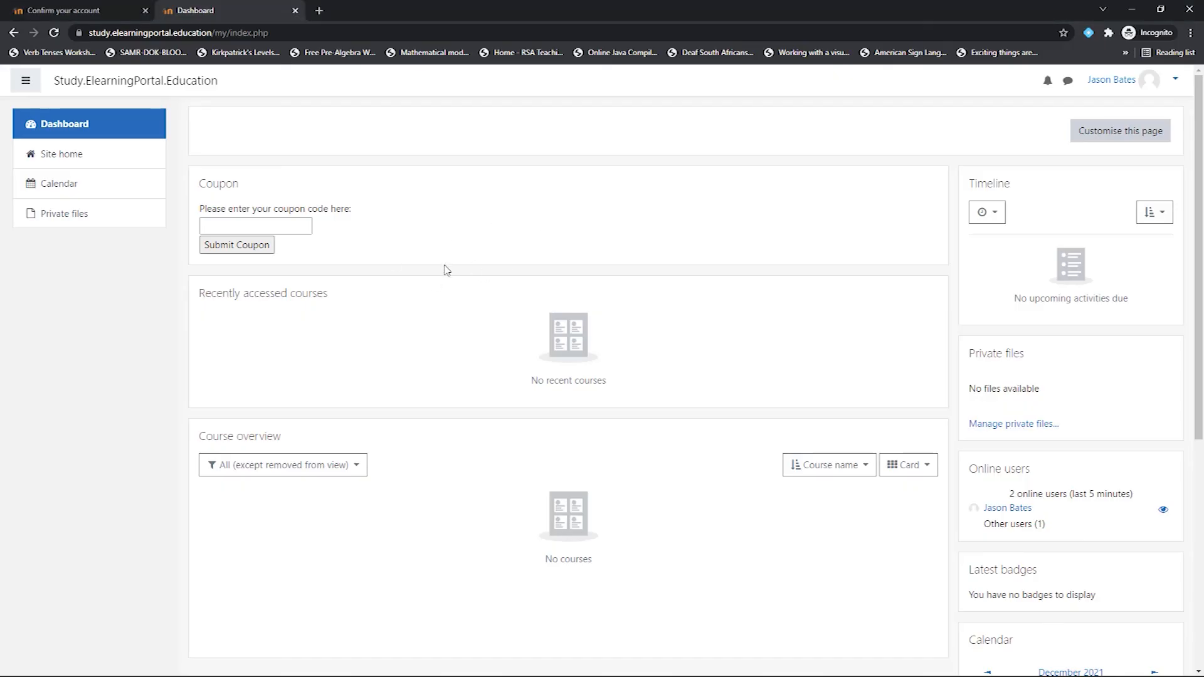
pyautogui.click(289, 225)
pyautogui.rightClick(288, 226)
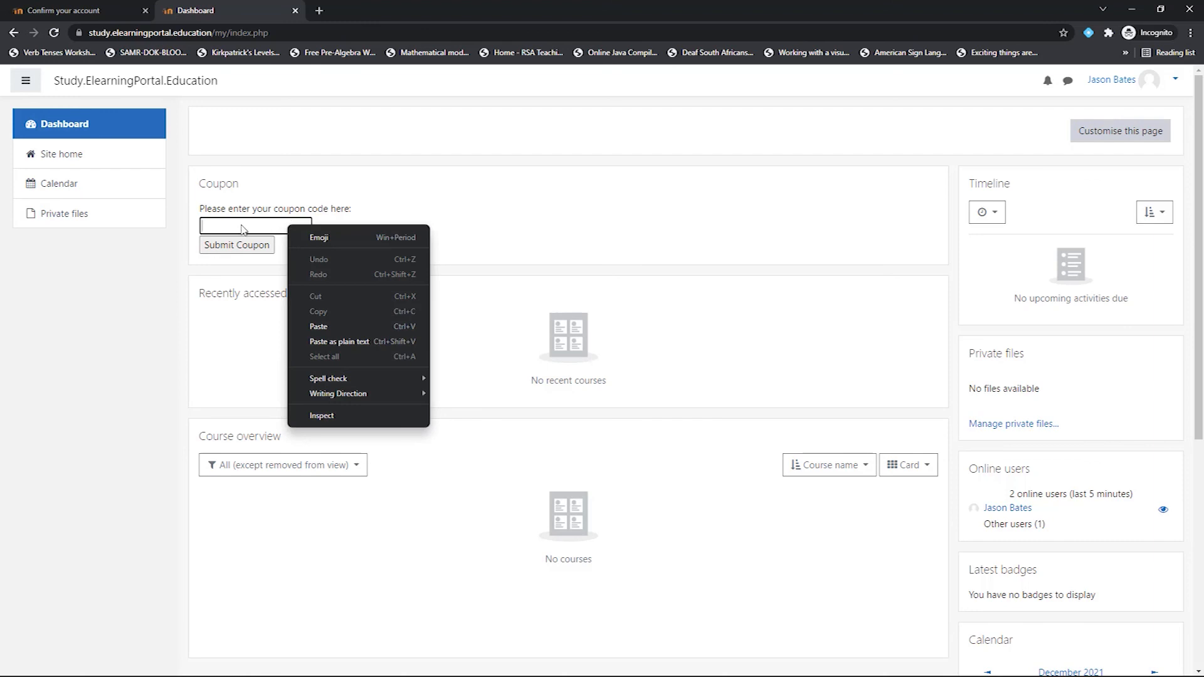
pyautogui.click(334, 326)
pyautogui.click(231, 246)
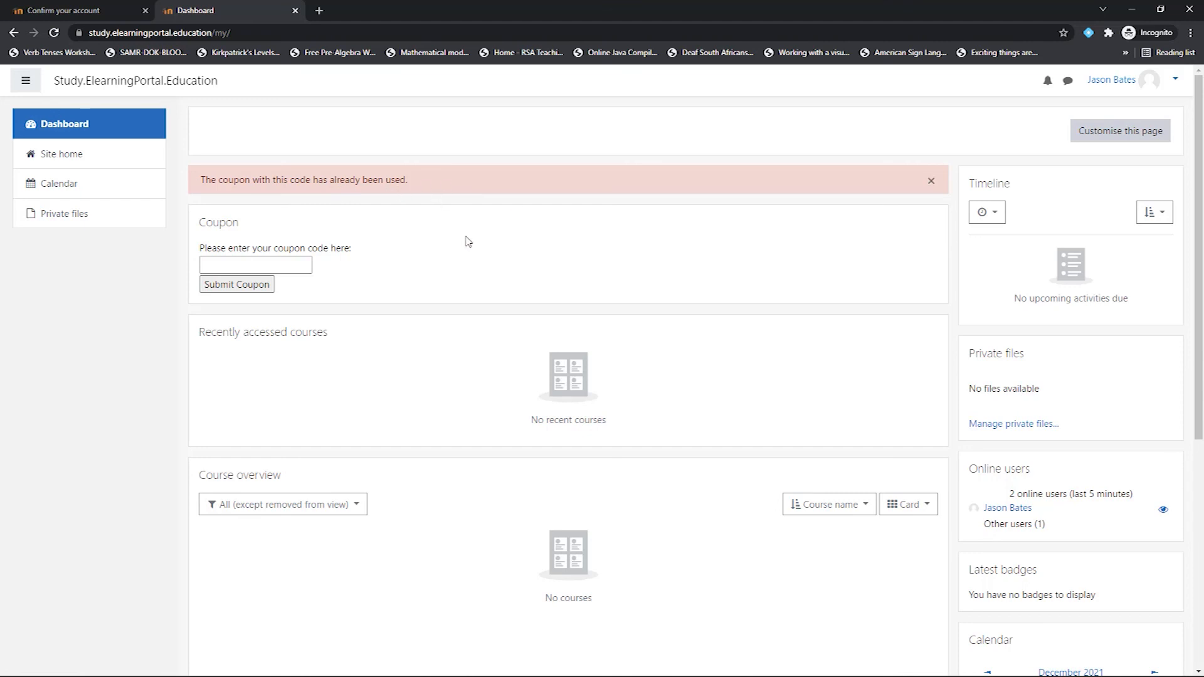
# Step: Copy the page 2 coupon code from the PDF and submit it, enrolling in five Adobe/Camtasia courses
pyautogui.click(373, 676)
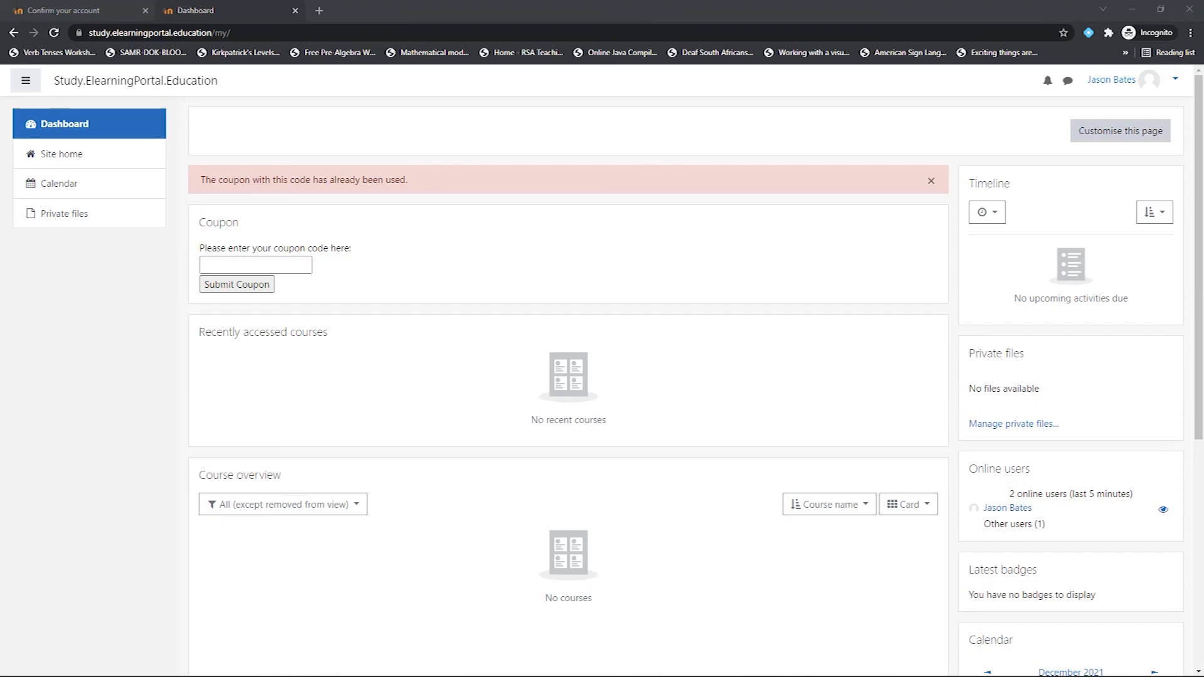
pyautogui.scroll(-5, 554, 352)
pyautogui.scroll(6, 556, 352)
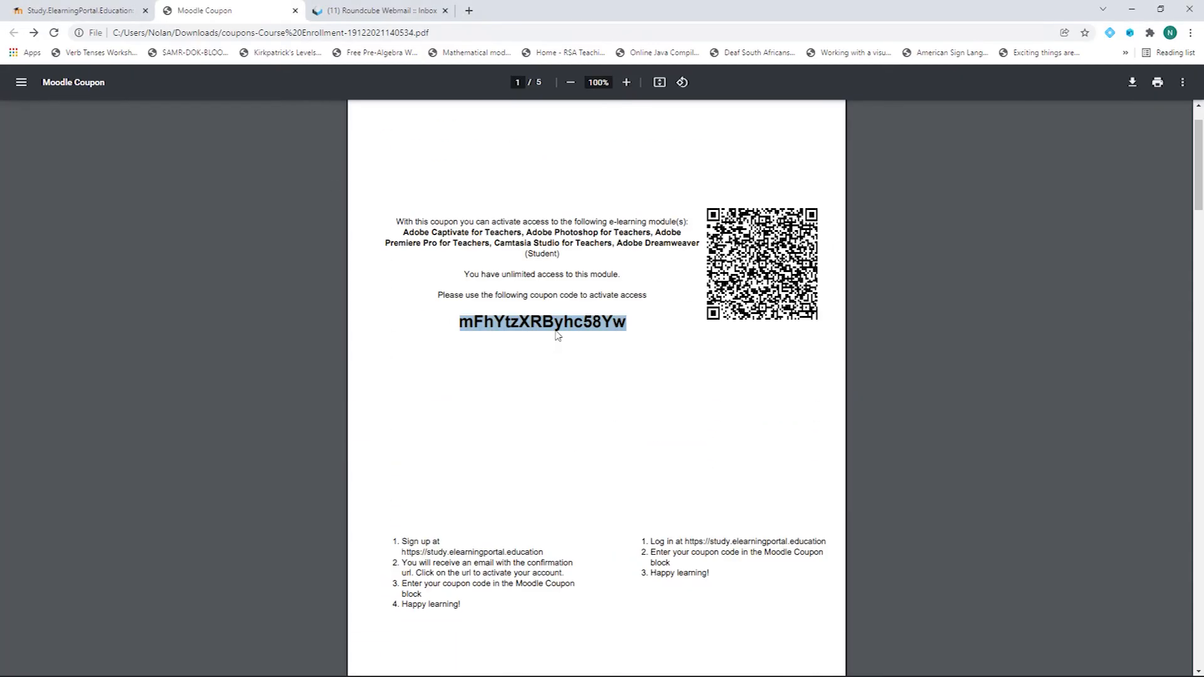
pyautogui.scroll(-10, 538, 390)
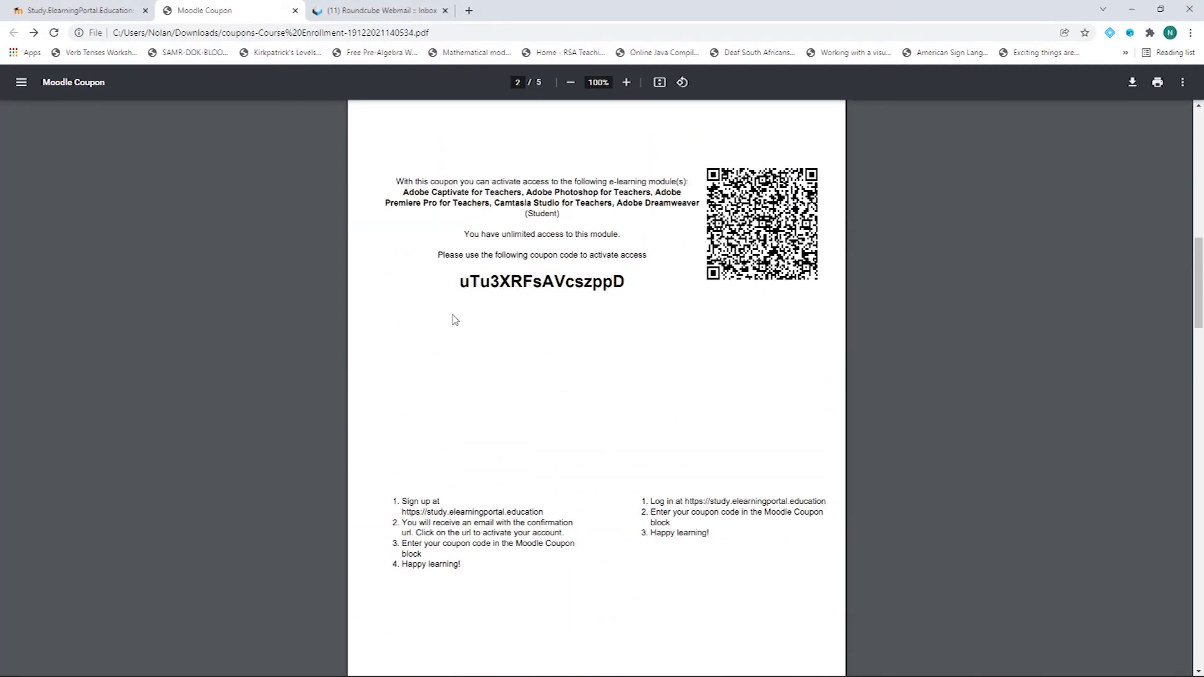
pyautogui.moveTo(460, 283); pyautogui.dragTo(625, 281)
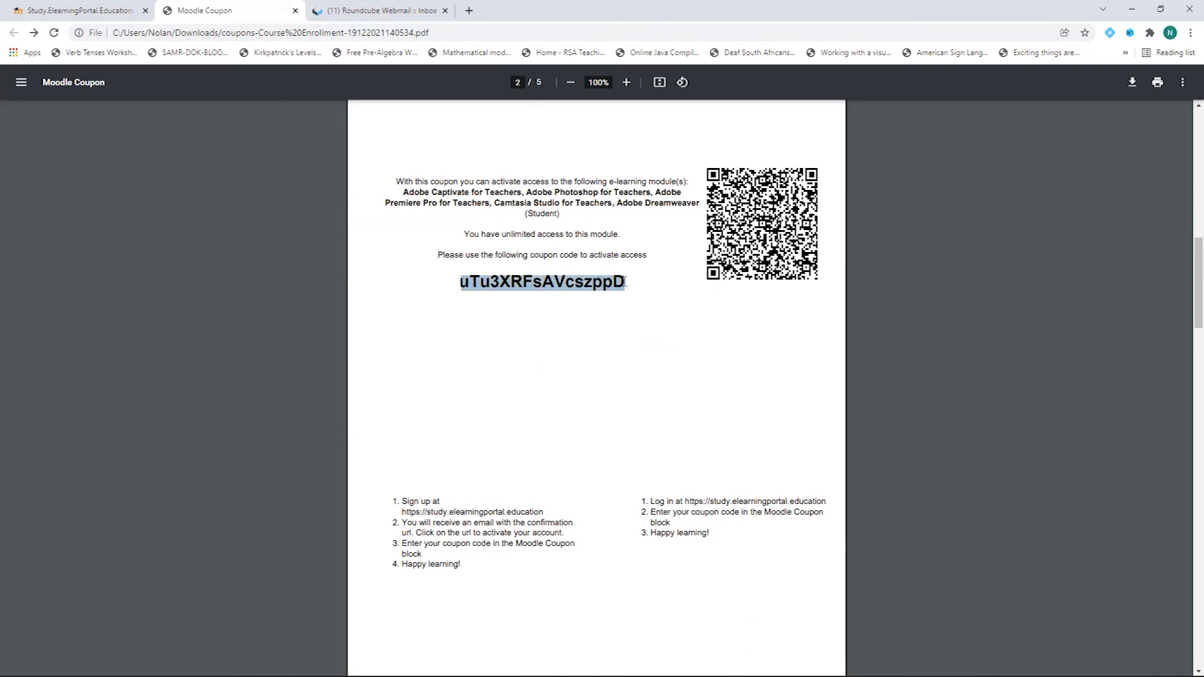
pyautogui.rightClick(609, 281)
pyautogui.click(645, 298)
pyautogui.scroll(12, 470, 281)
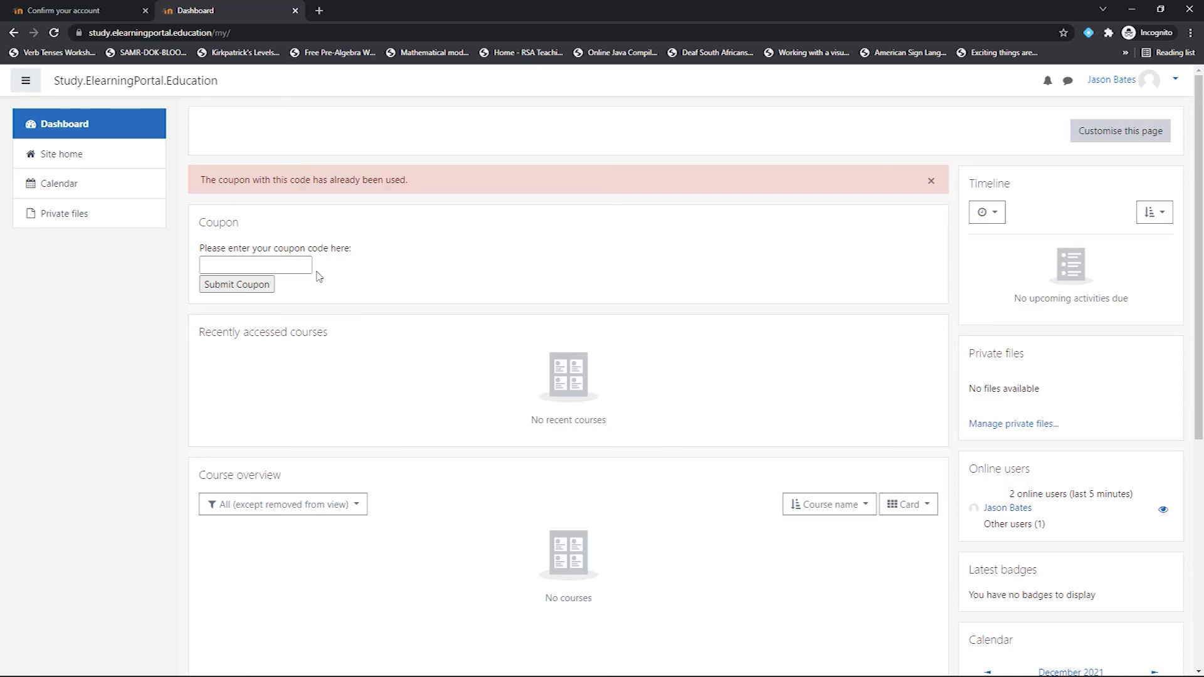
pyautogui.click(310, 265)
pyautogui.hotkey('ctrl', 'v')
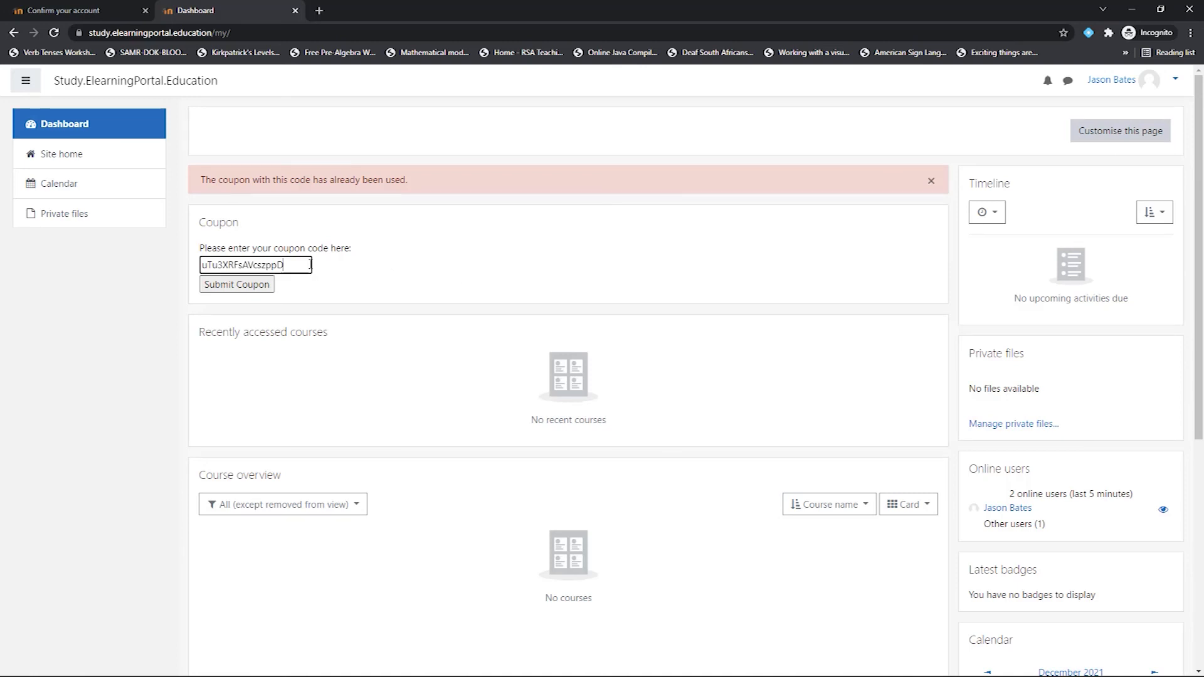
pyautogui.click(231, 287)
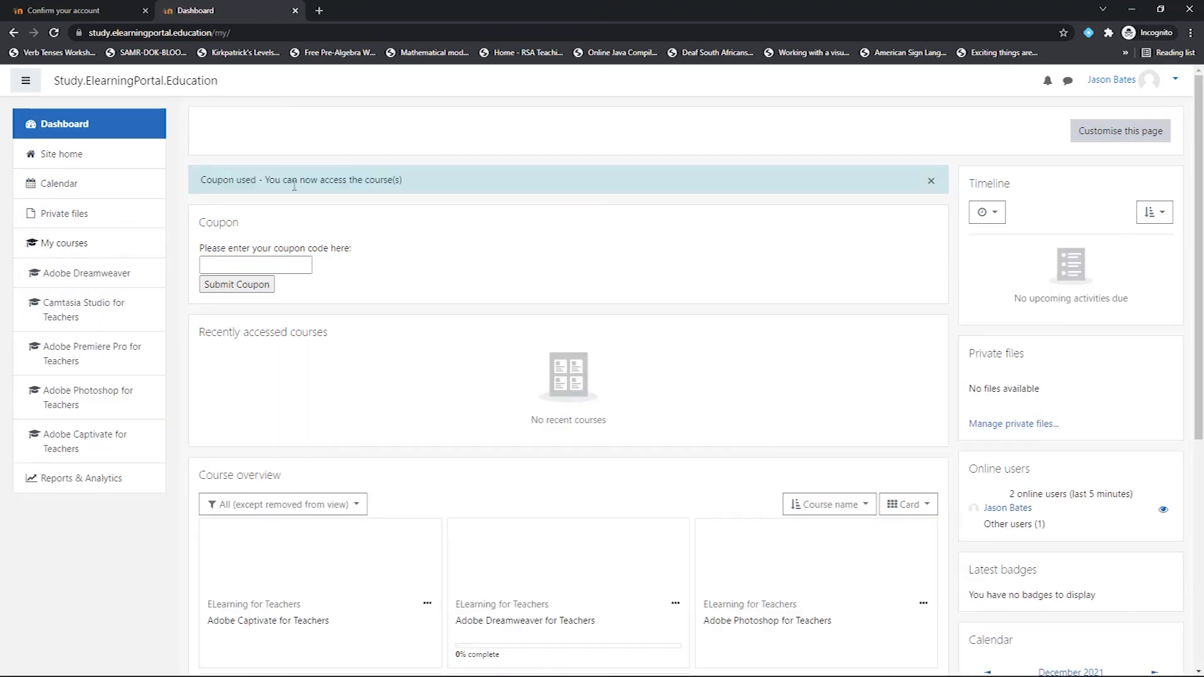
pyautogui.scroll(-2, 403, 403)
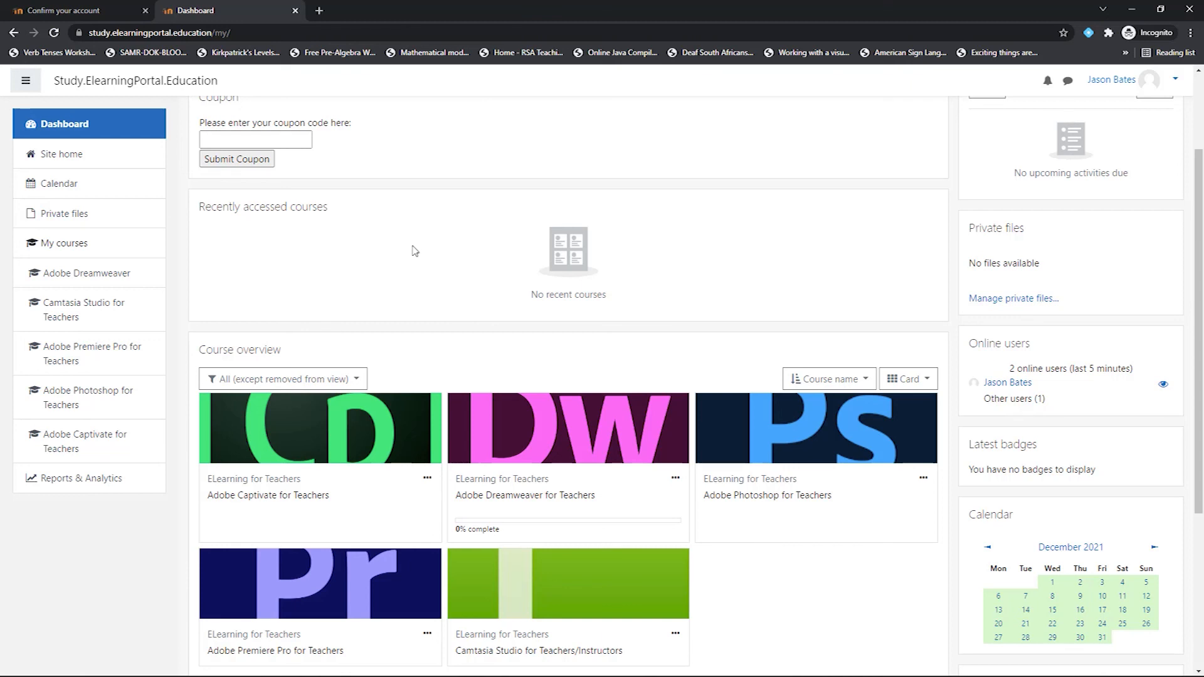
pyautogui.scroll(2, 409, 309)
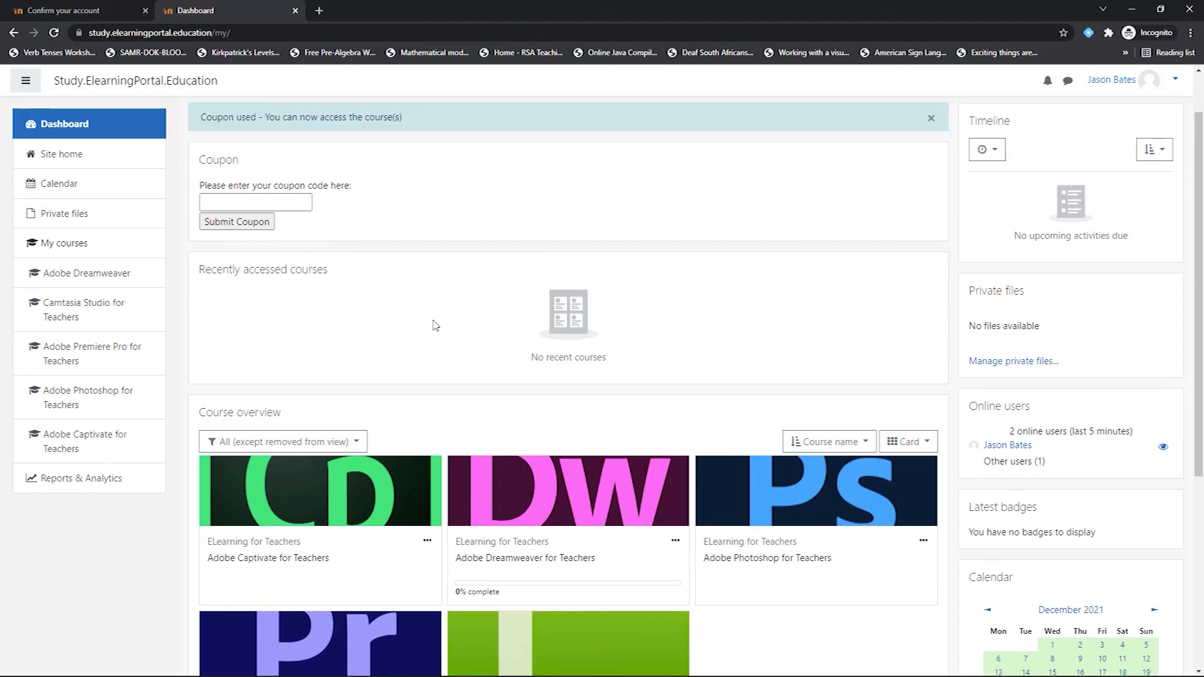